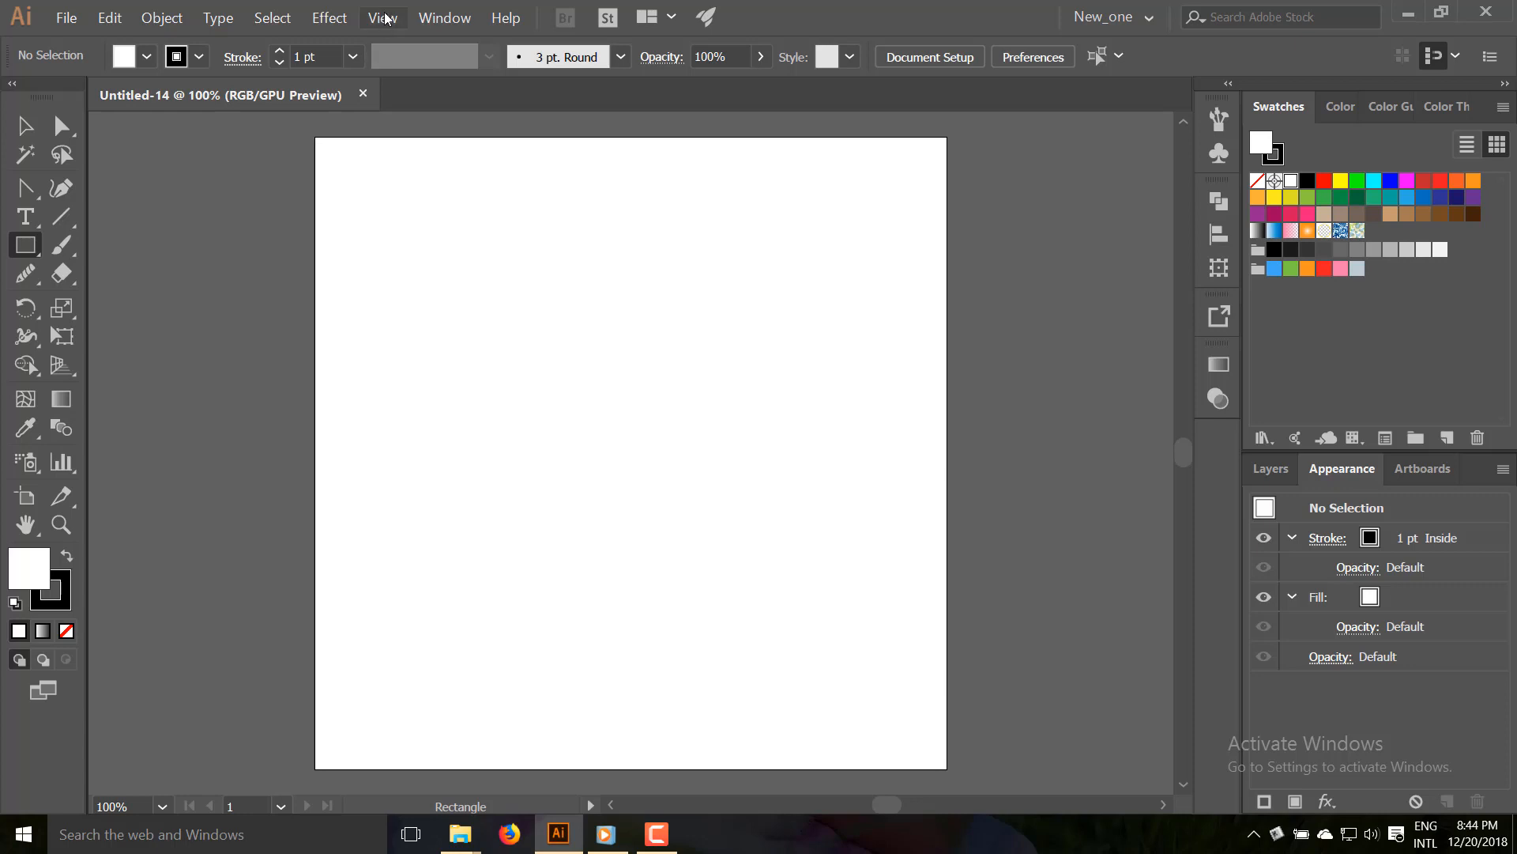
# Show the rulers and add a horizontal guide centred vertically on the artboard.
pyautogui.click(386, 18)
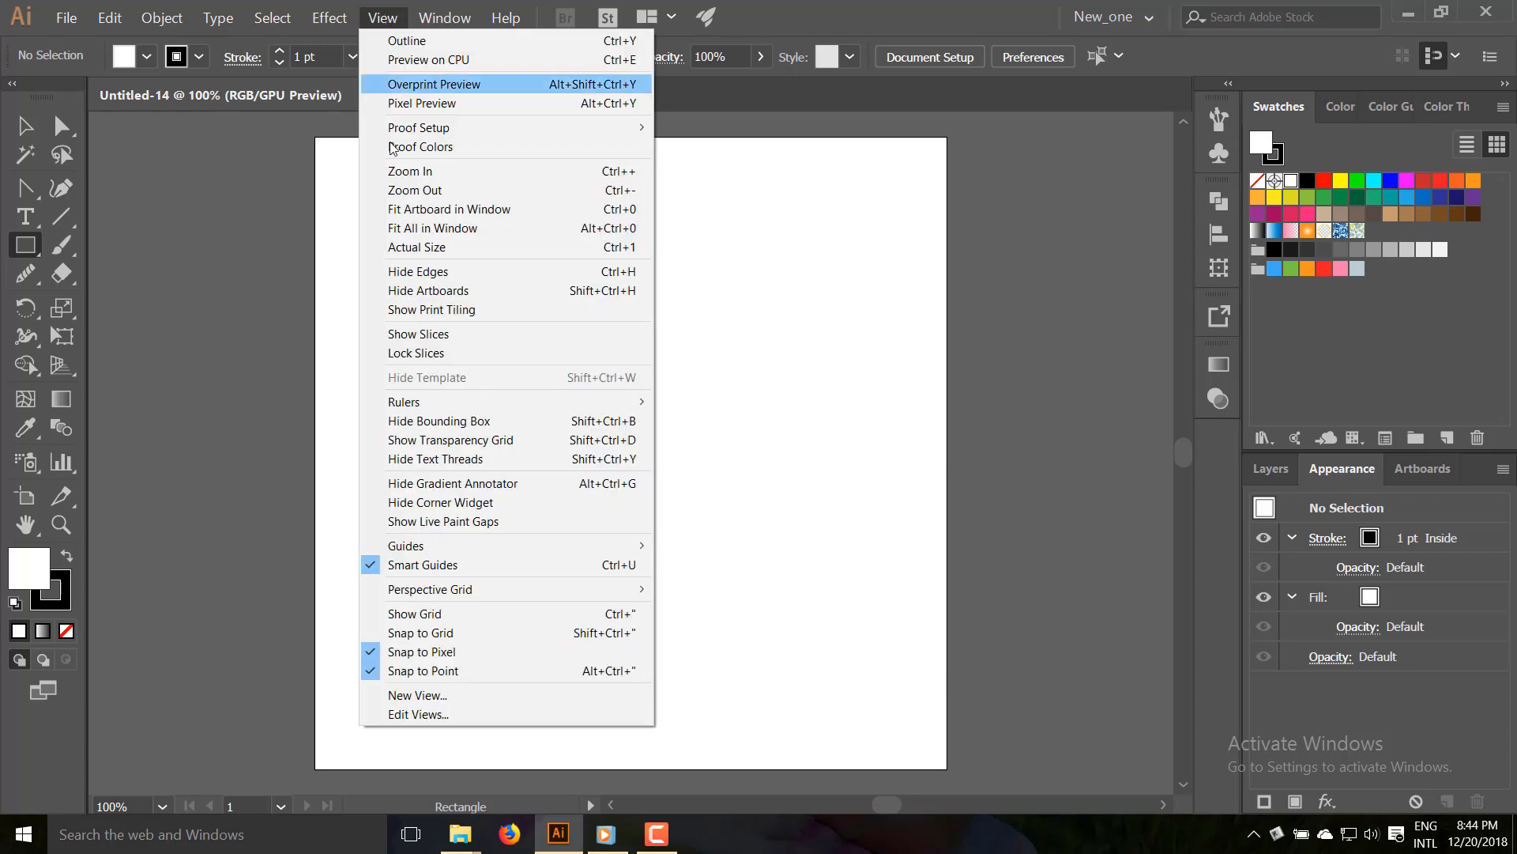
pyautogui.moveTo(463, 411)
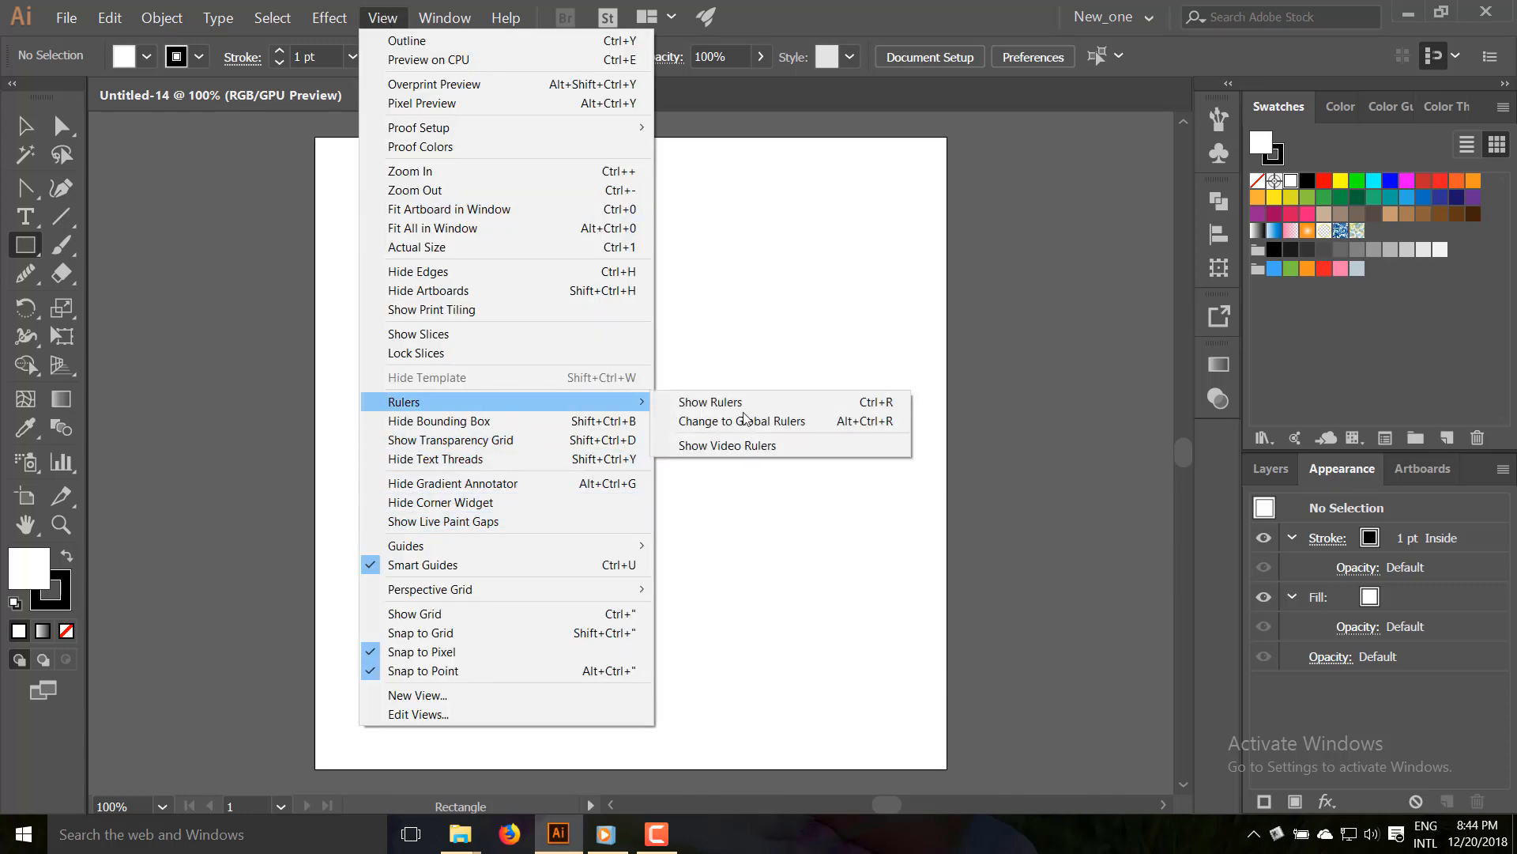
pyautogui.click(761, 405)
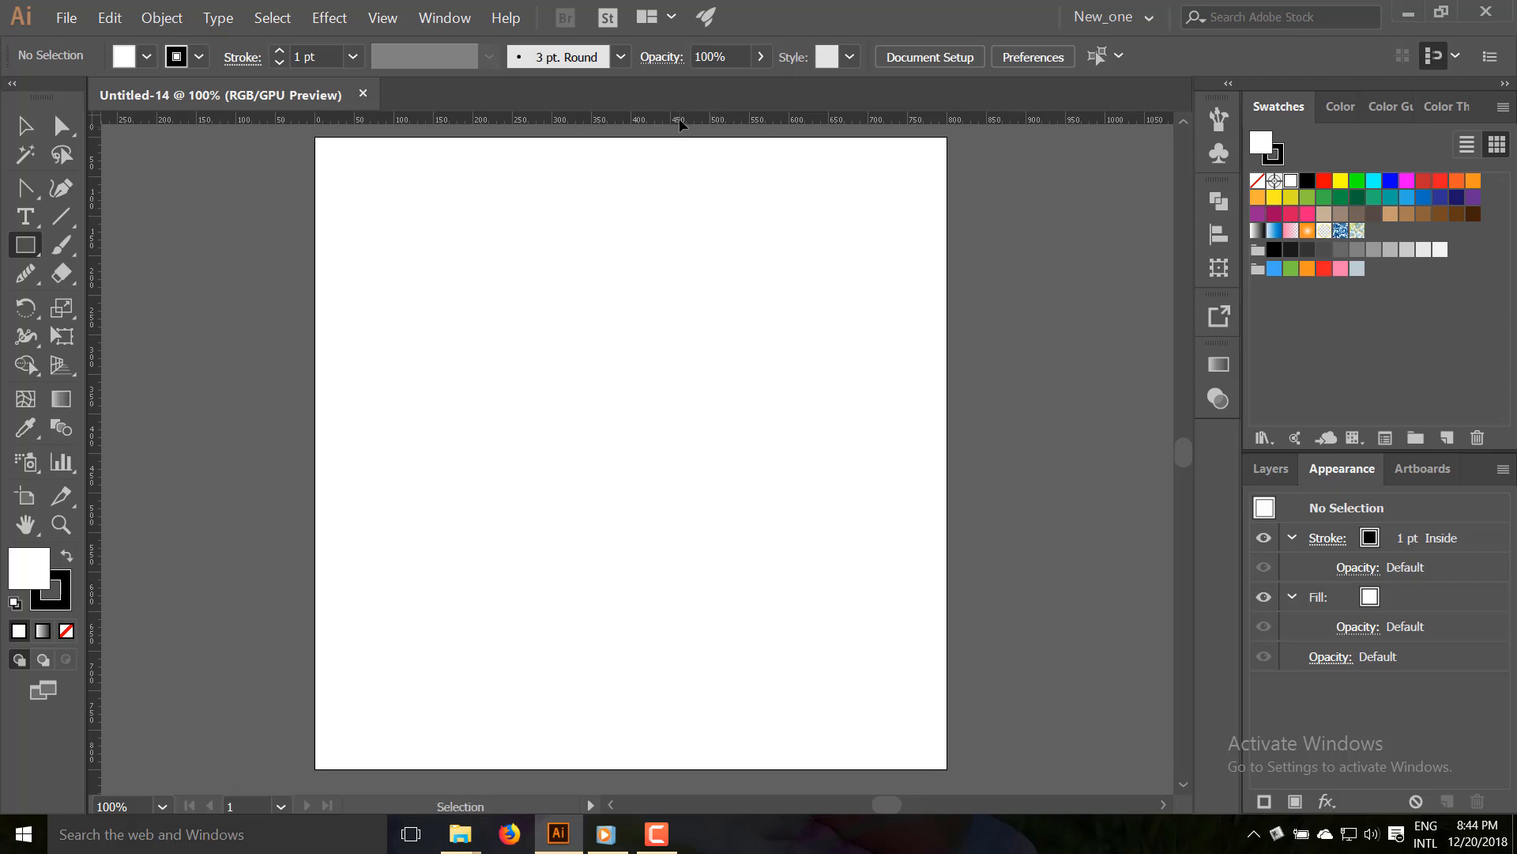
pyautogui.moveTo(680, 124); pyautogui.dragTo(675, 449)
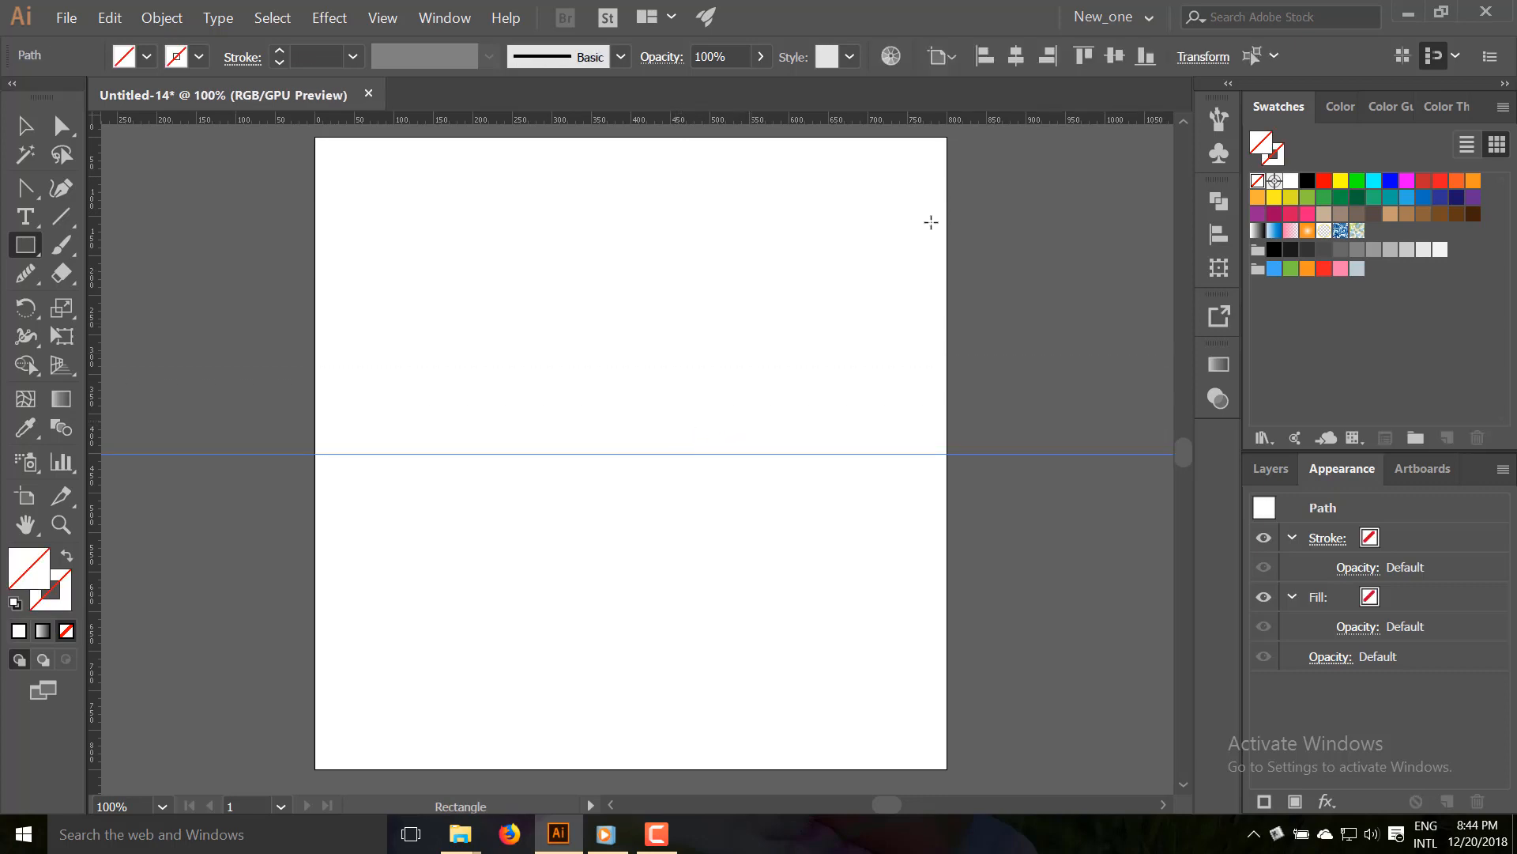
pyautogui.click(1114, 57)
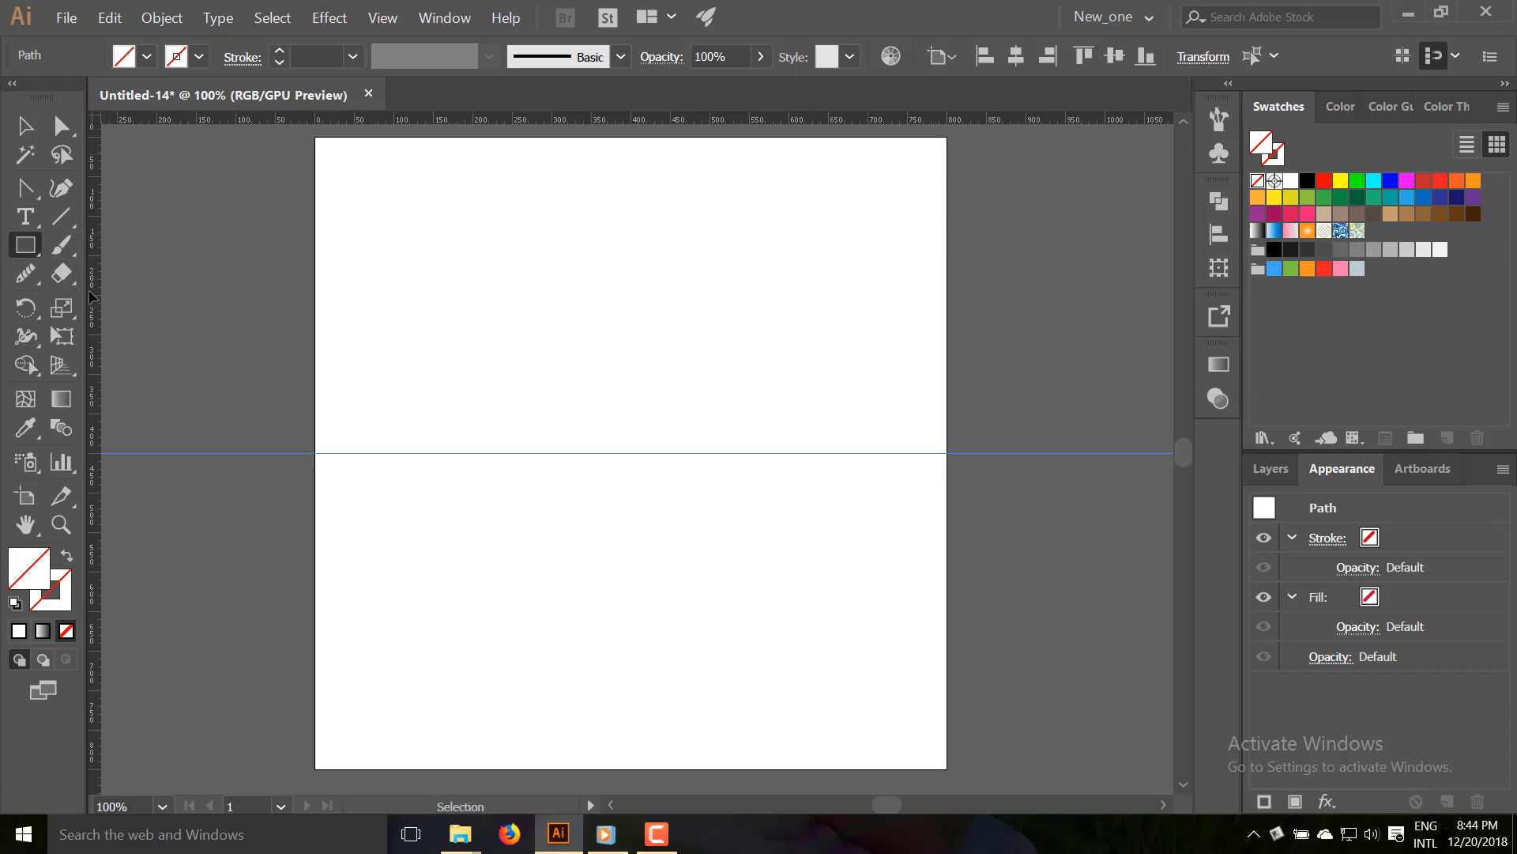
# Add a vertical ruler guide and centre it horizontally on the artboard.
pyautogui.moveTo(99, 332); pyautogui.dragTo(458, 363)
pyautogui.moveTo(563, 368); pyautogui.dragTo(640, 369)
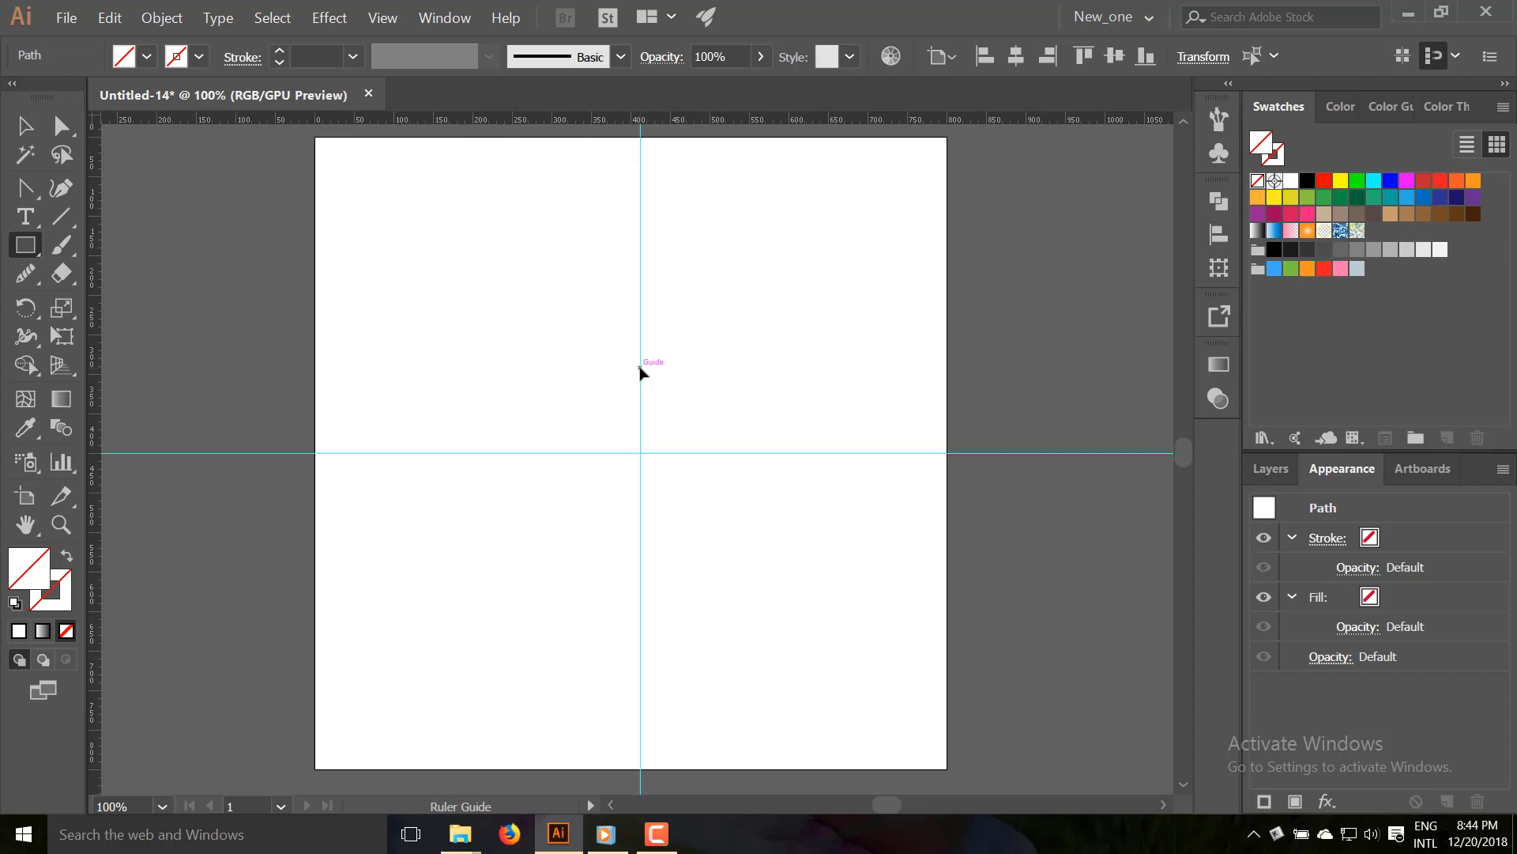
pyautogui.click(1019, 57)
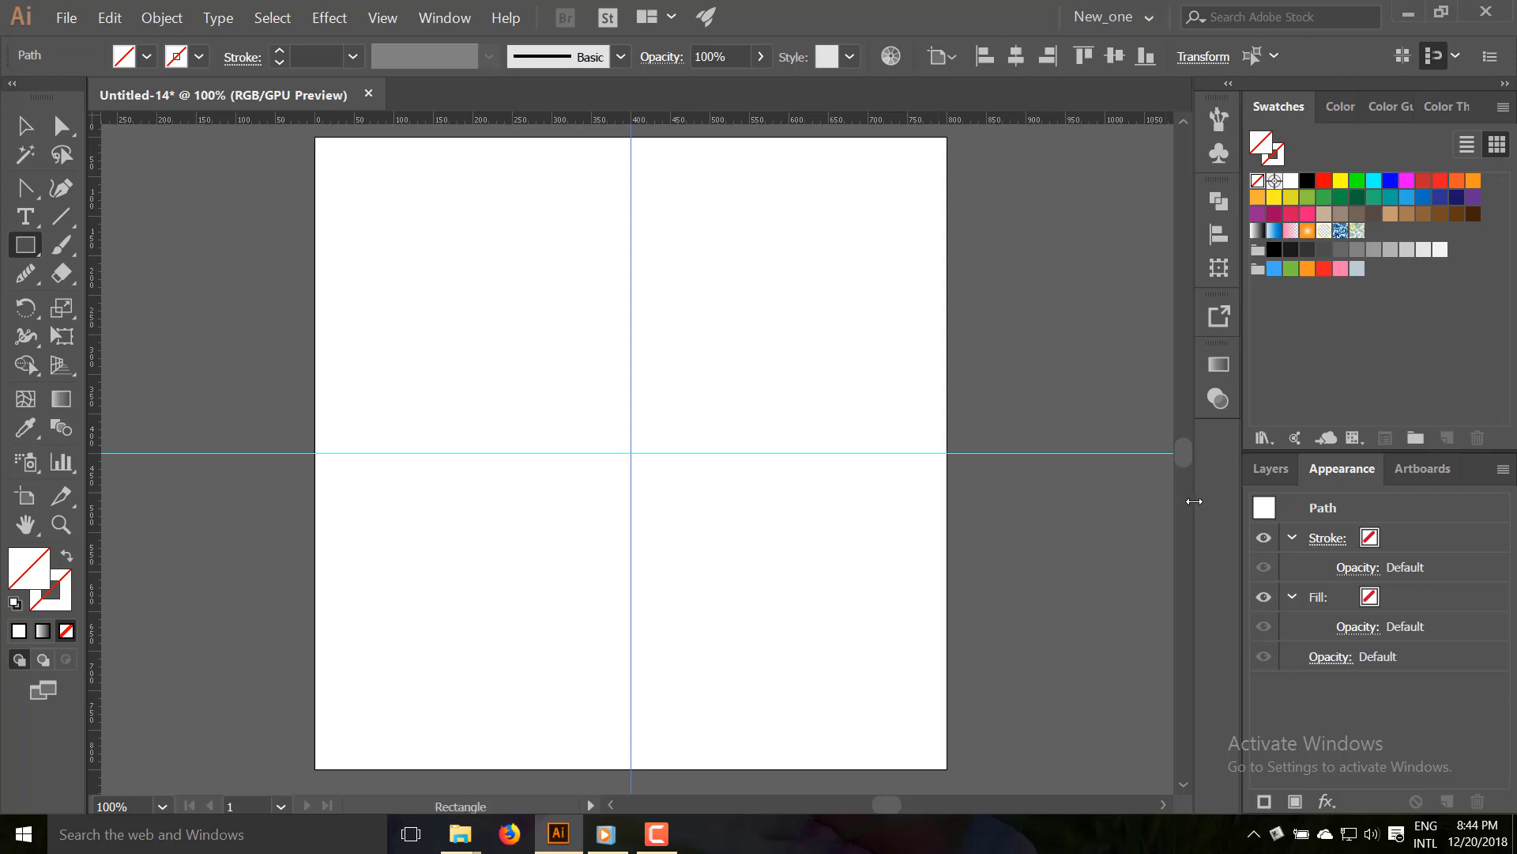
# Rename Layer 1 to "guides" and lock it.
pyautogui.click(1270, 469)
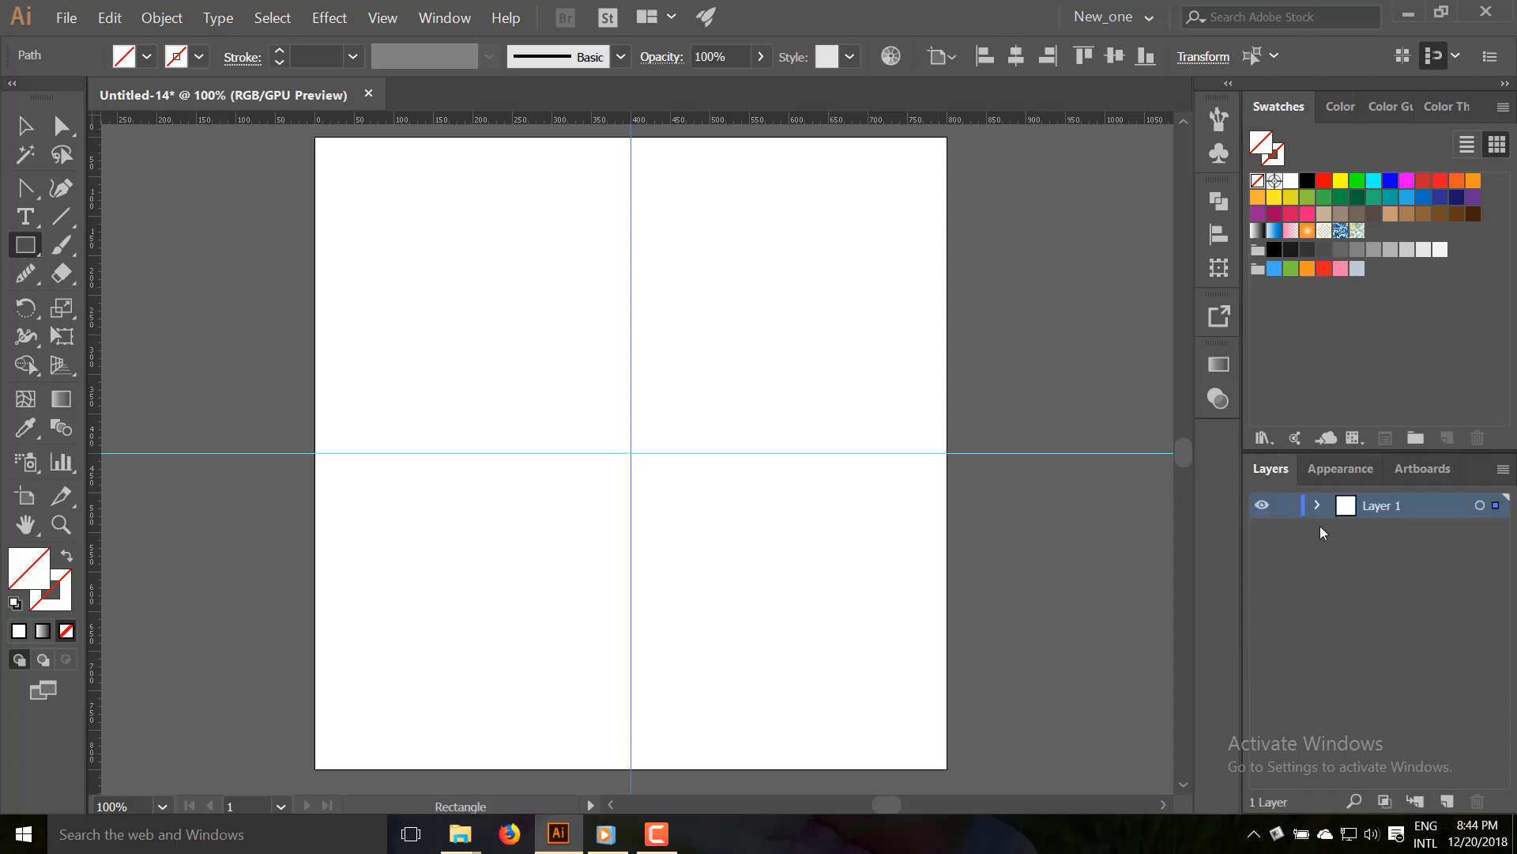
pyautogui.doubleClick(1375, 504)
pyautogui.write('guides')
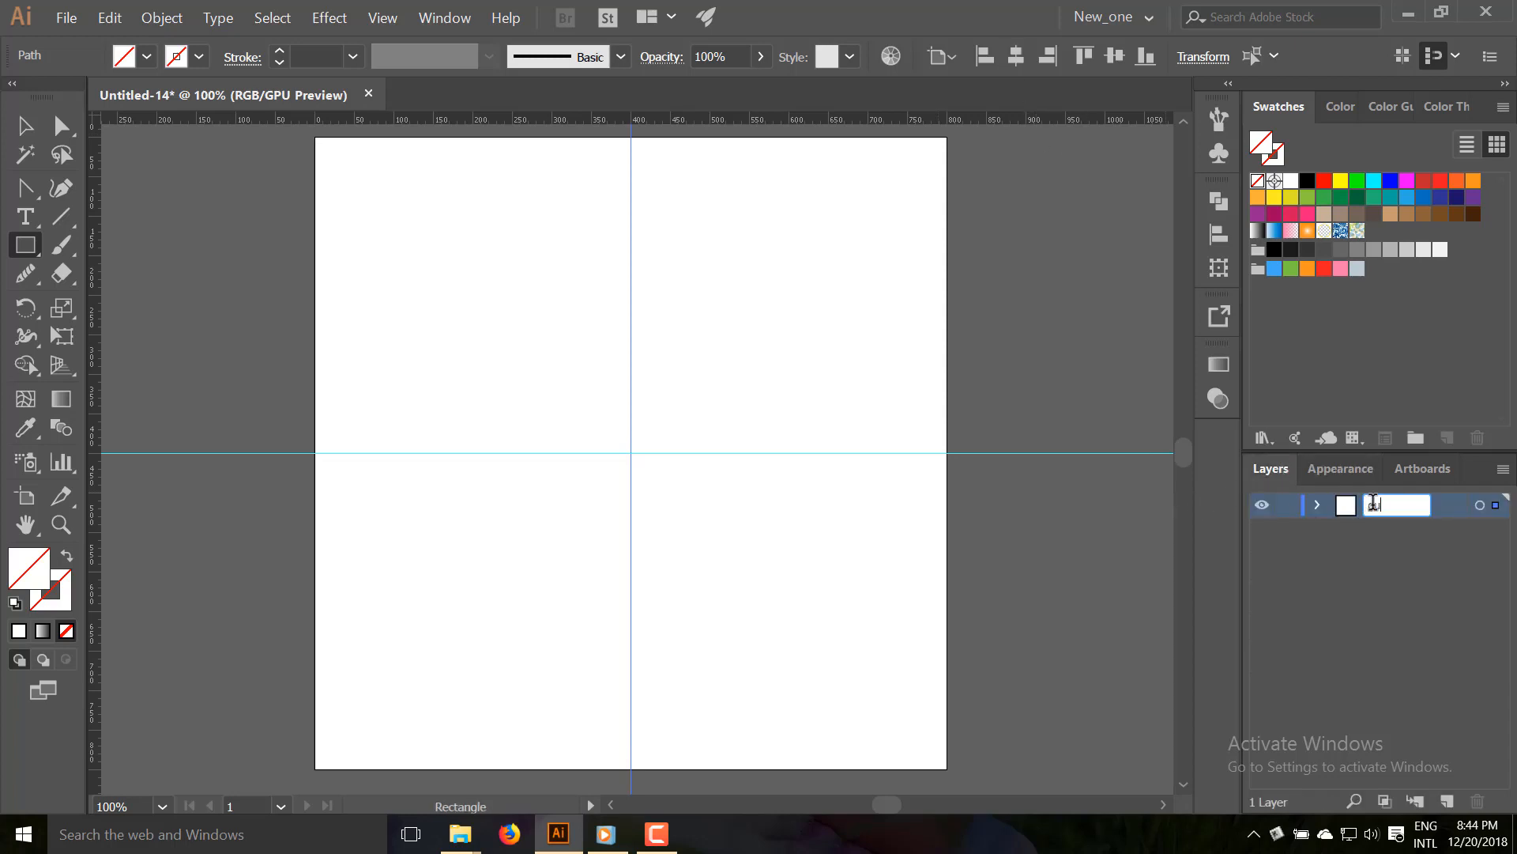
pyautogui.press('Return')
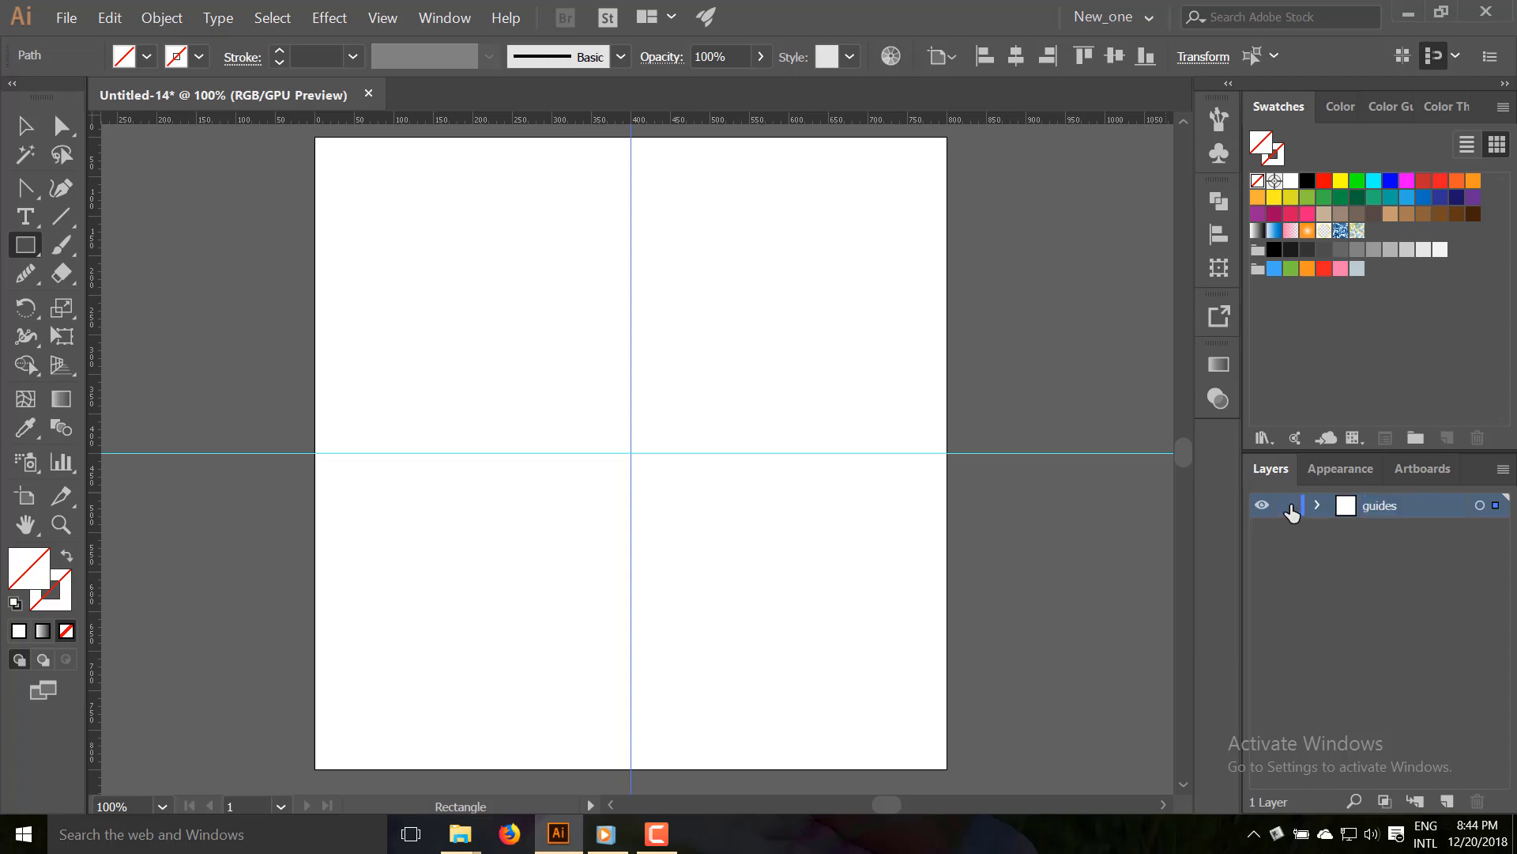
pyautogui.click(1288, 505)
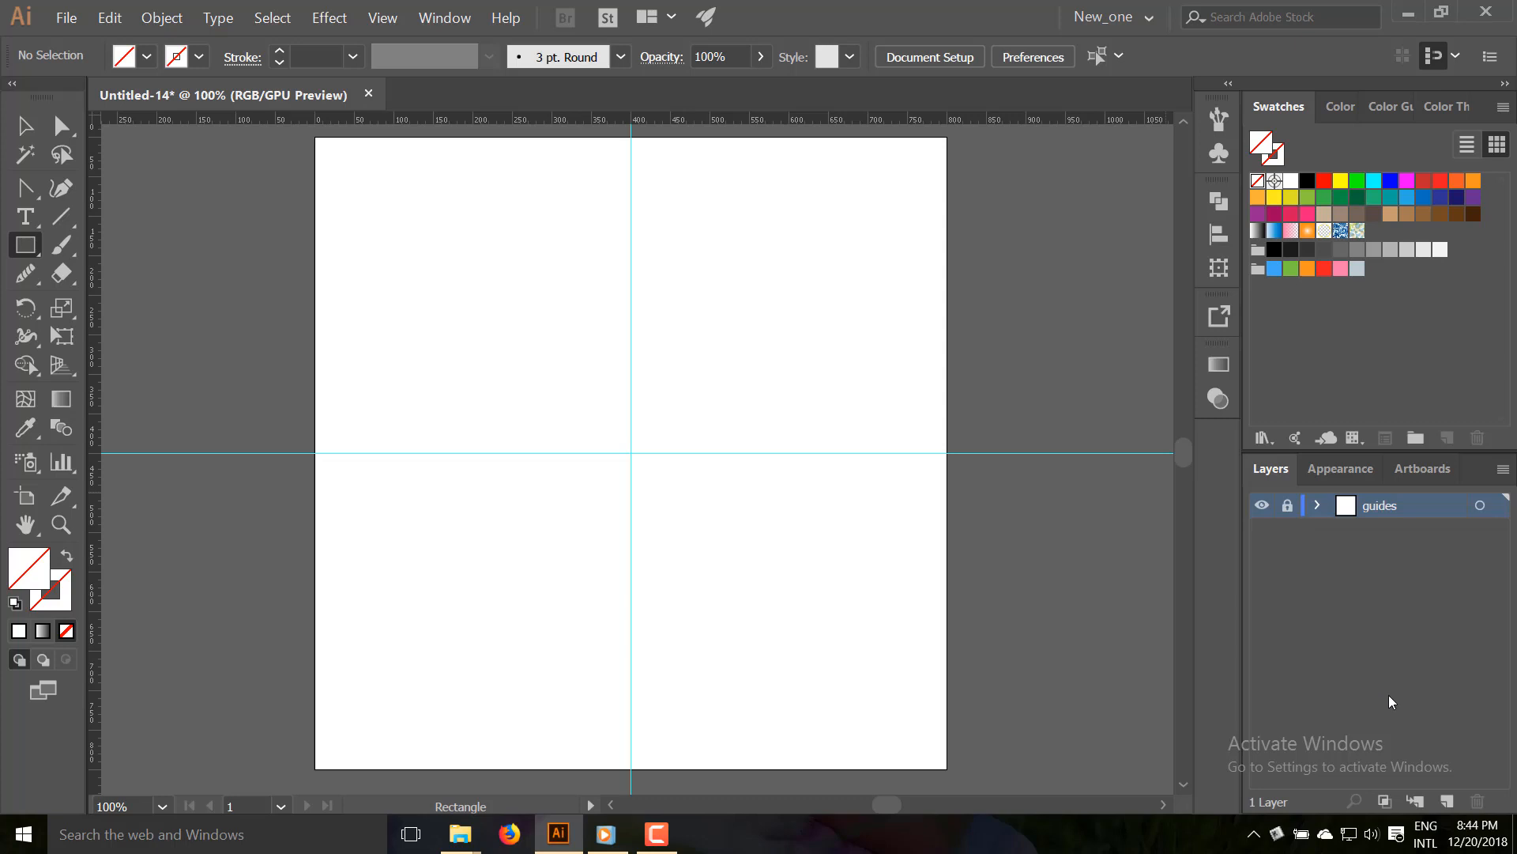
# Create a new layer named "artwork" above the guides layer.
pyautogui.keyDown('alt'); pyautogui.click(1446, 798); pyautogui.keyUp('alt')
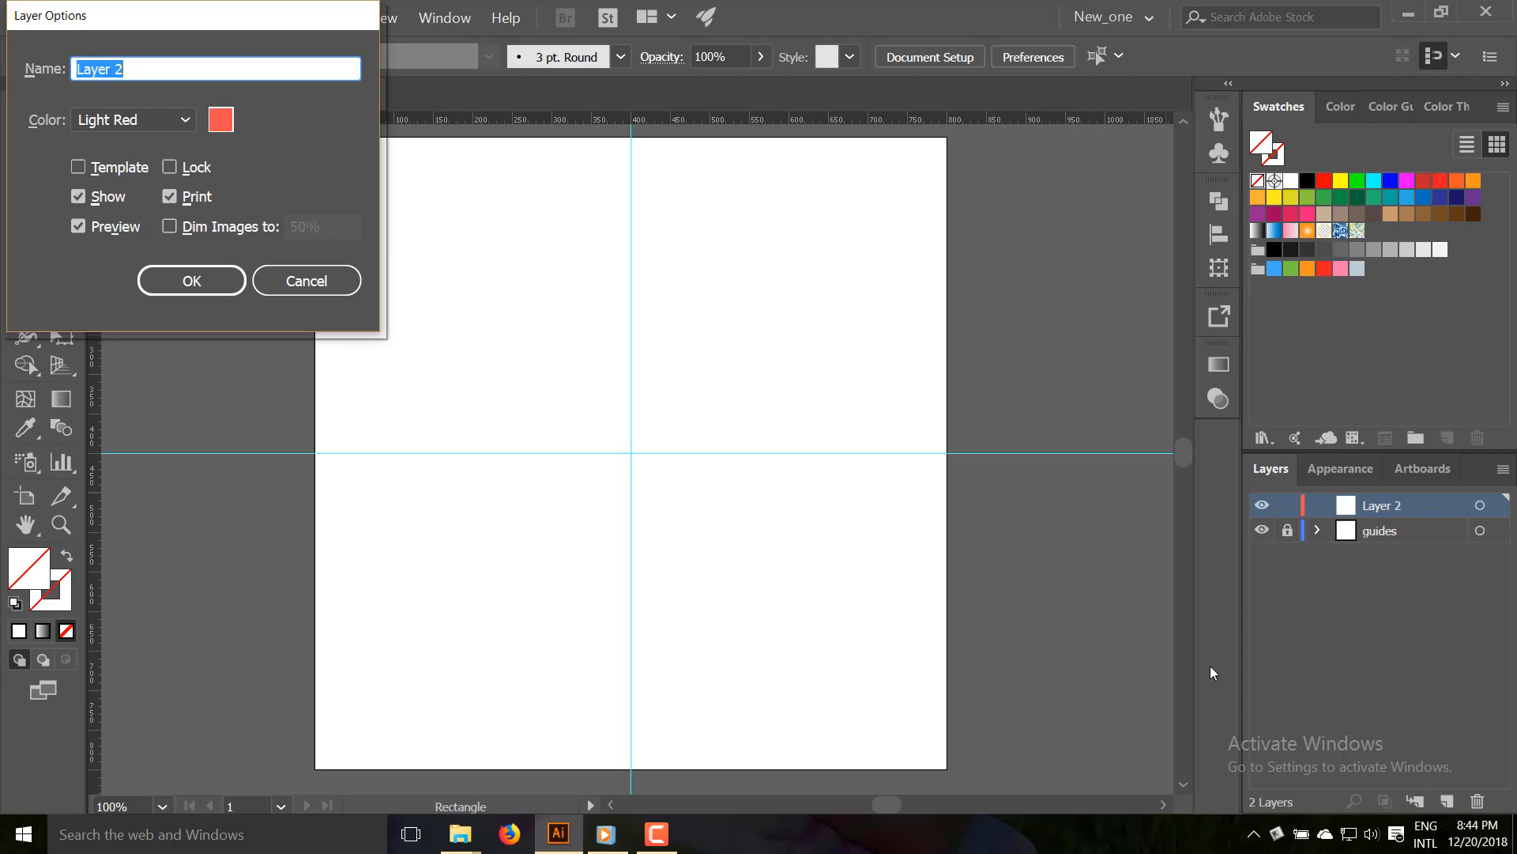
pyautogui.write('artwork')
pyautogui.click(189, 283)
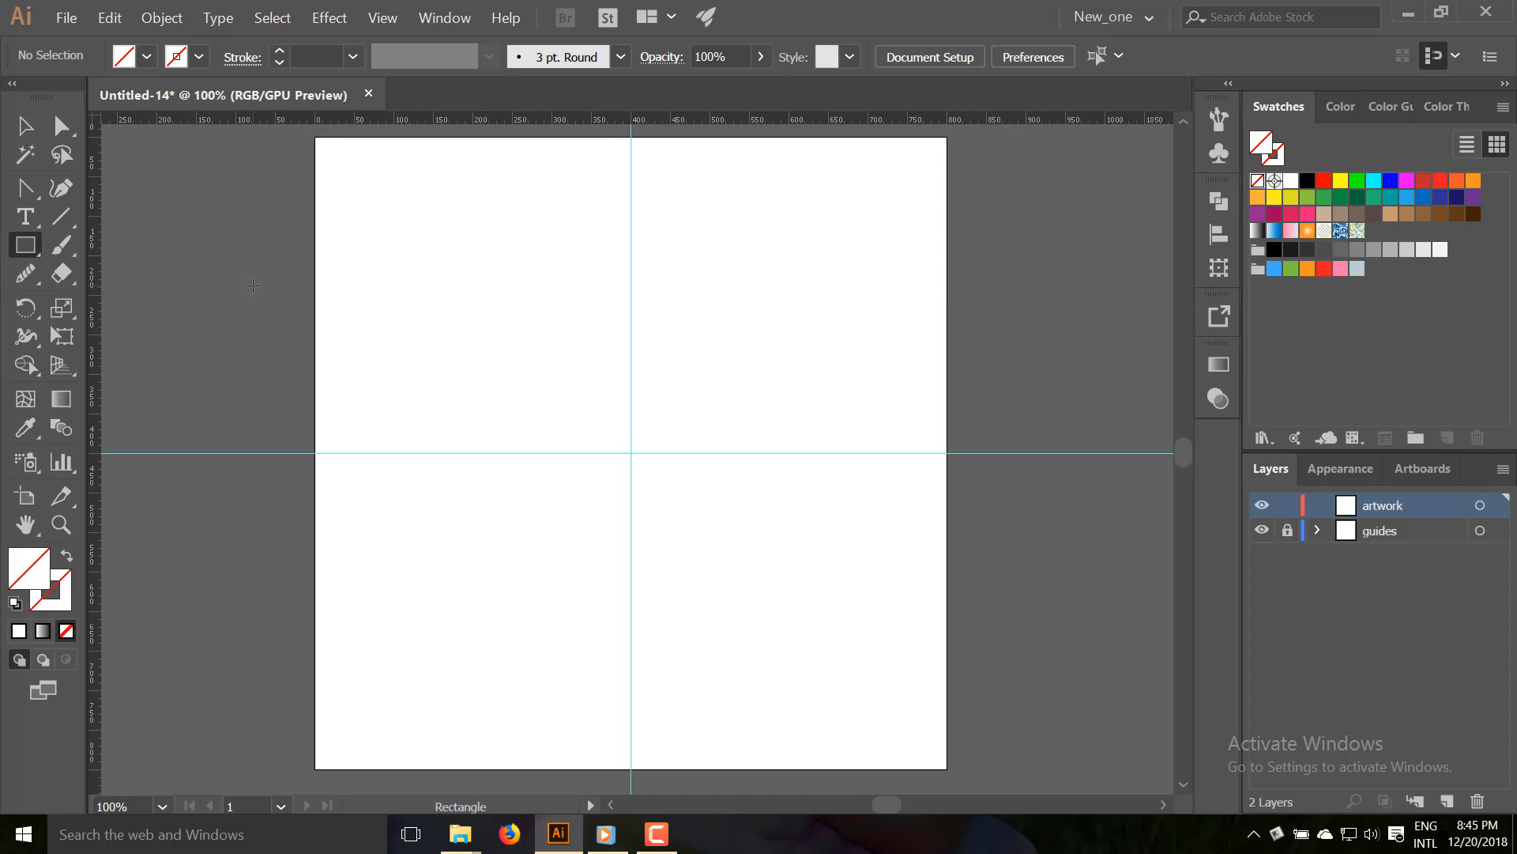
# Draw a 100 × 50 px rectangle with its upper-left corner at the guide intersection and fill it with black.
pyautogui.click(31, 134)
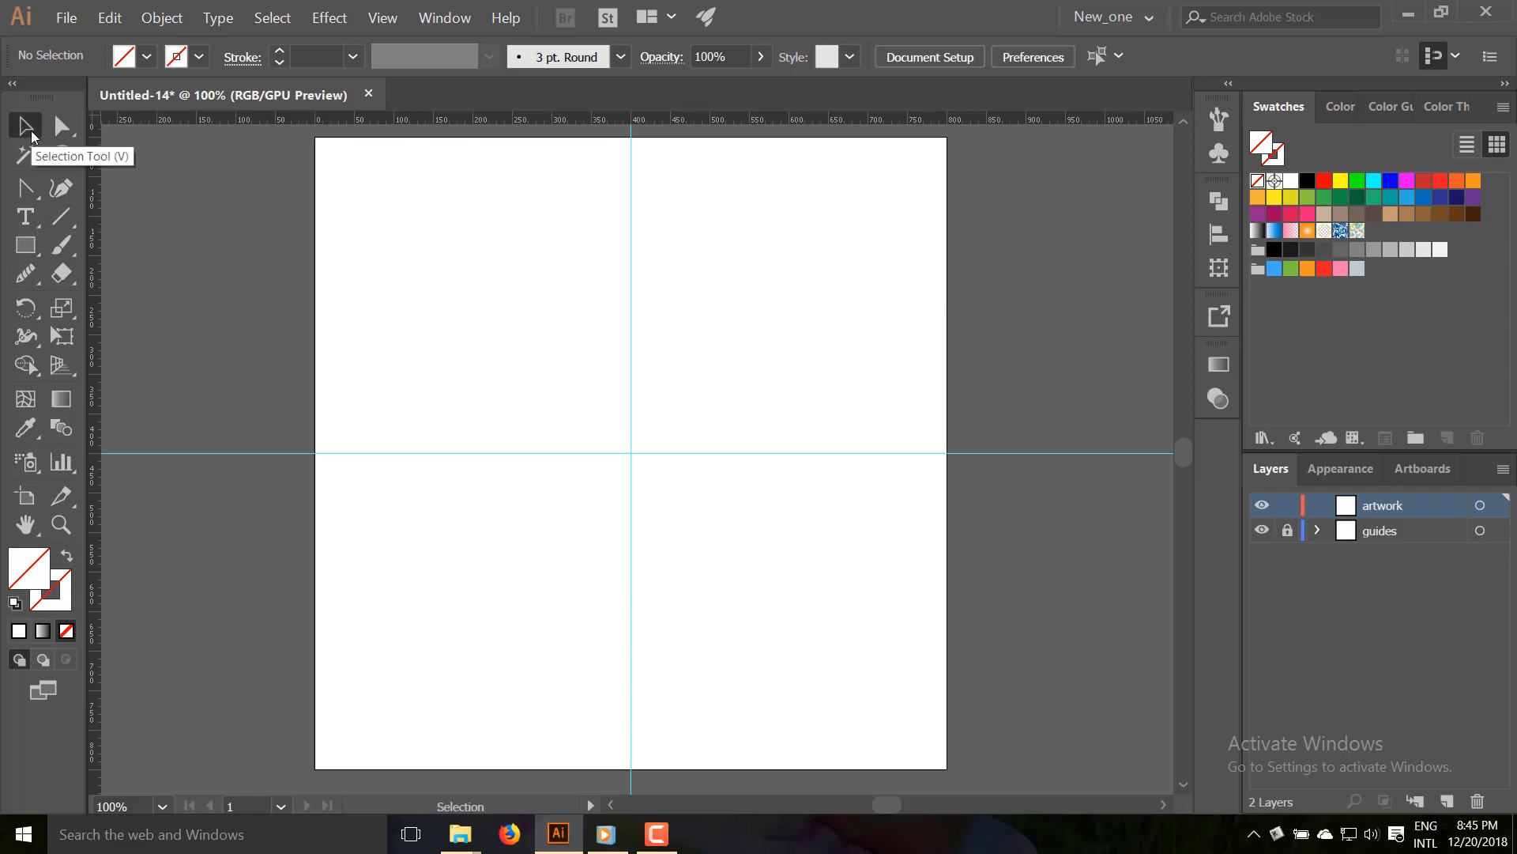
pyautogui.click(30, 249)
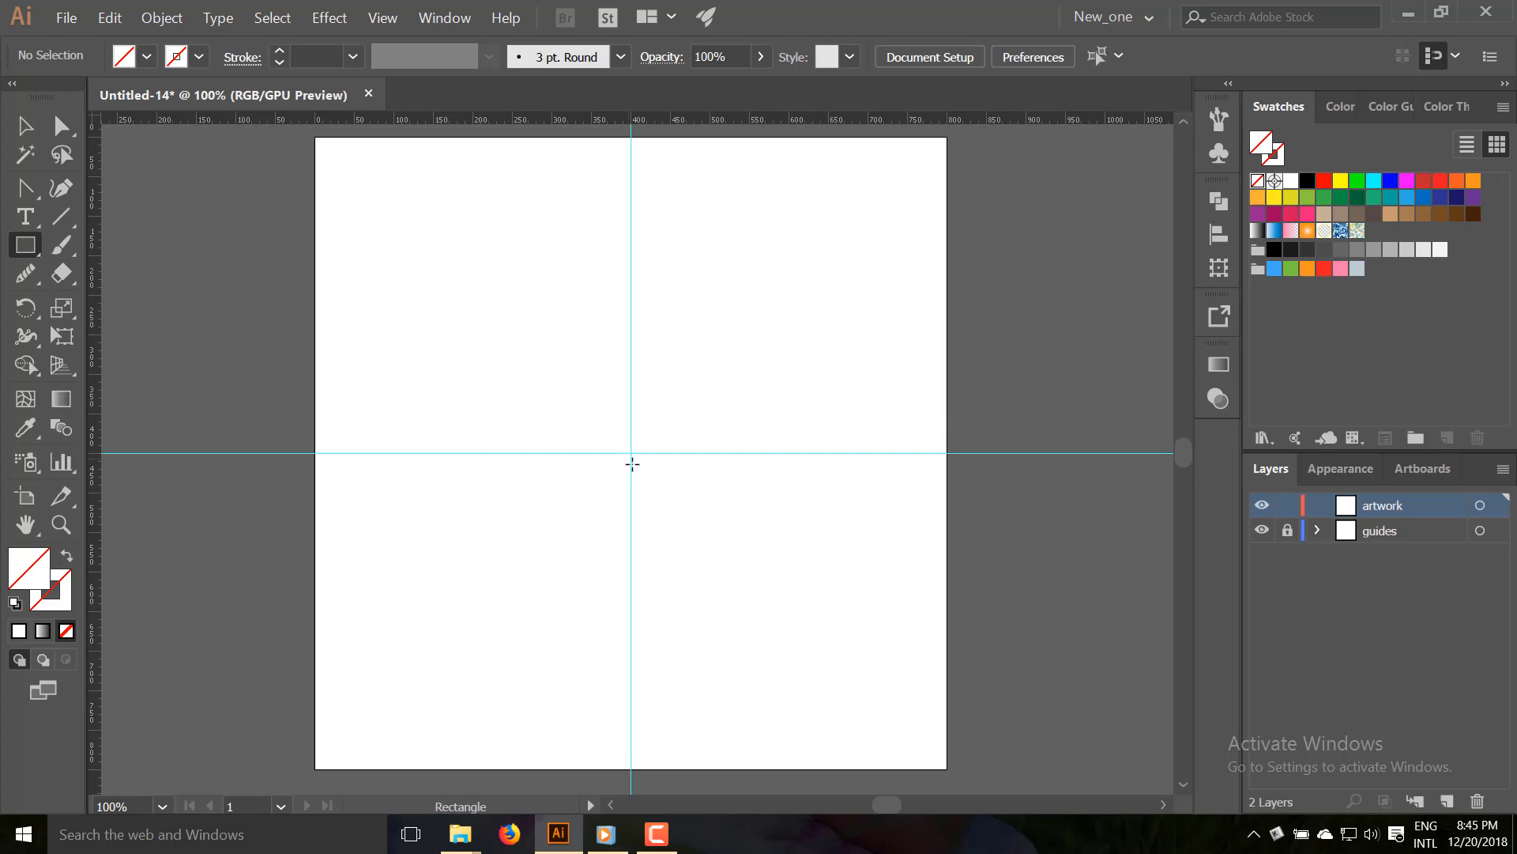
pyautogui.click(630, 452)
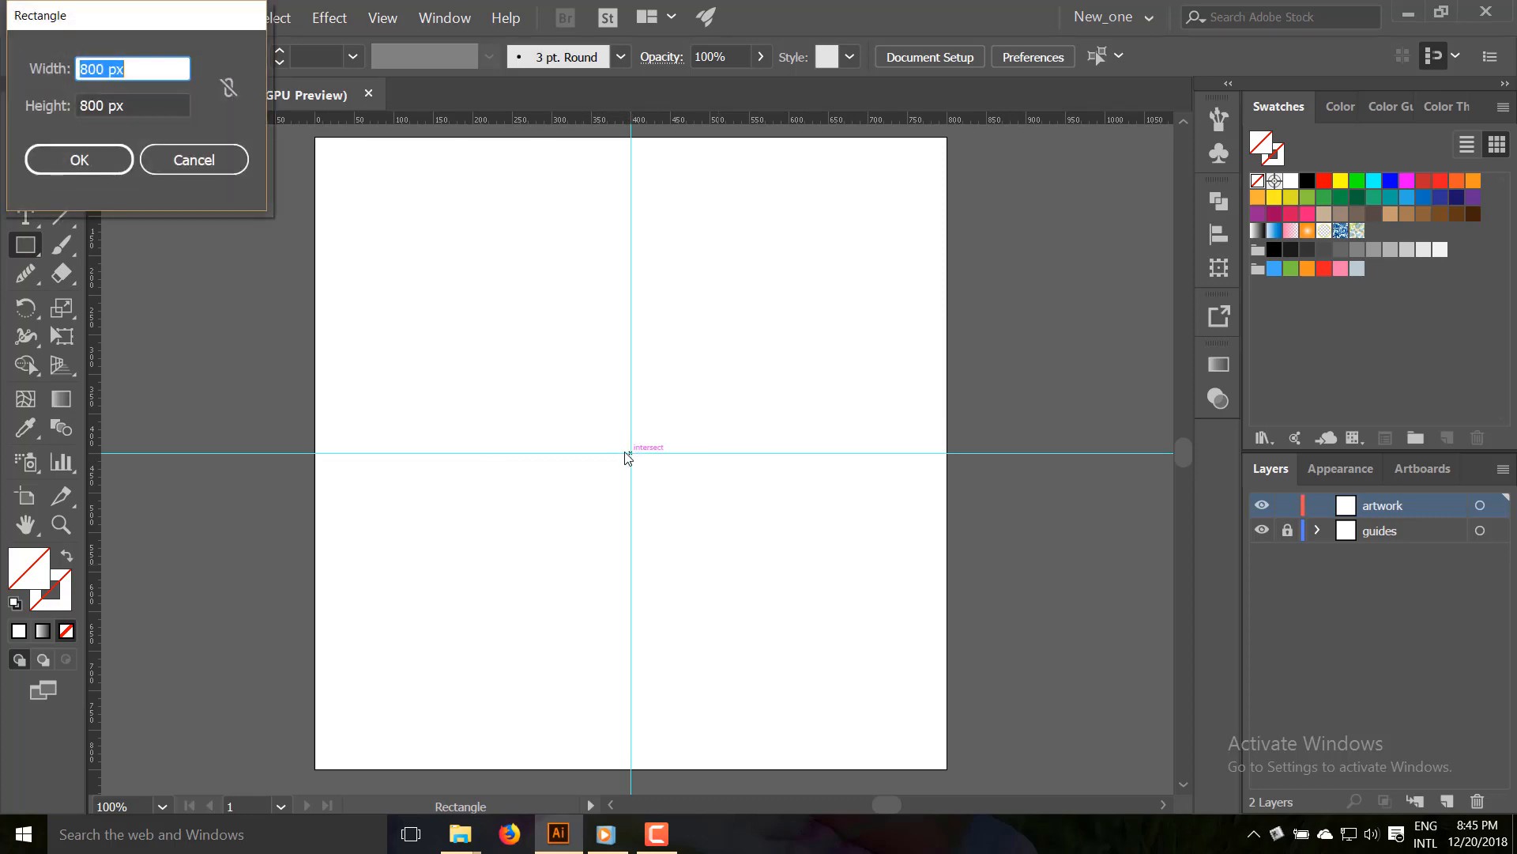
pyautogui.write('100')
pyautogui.press('Tab')
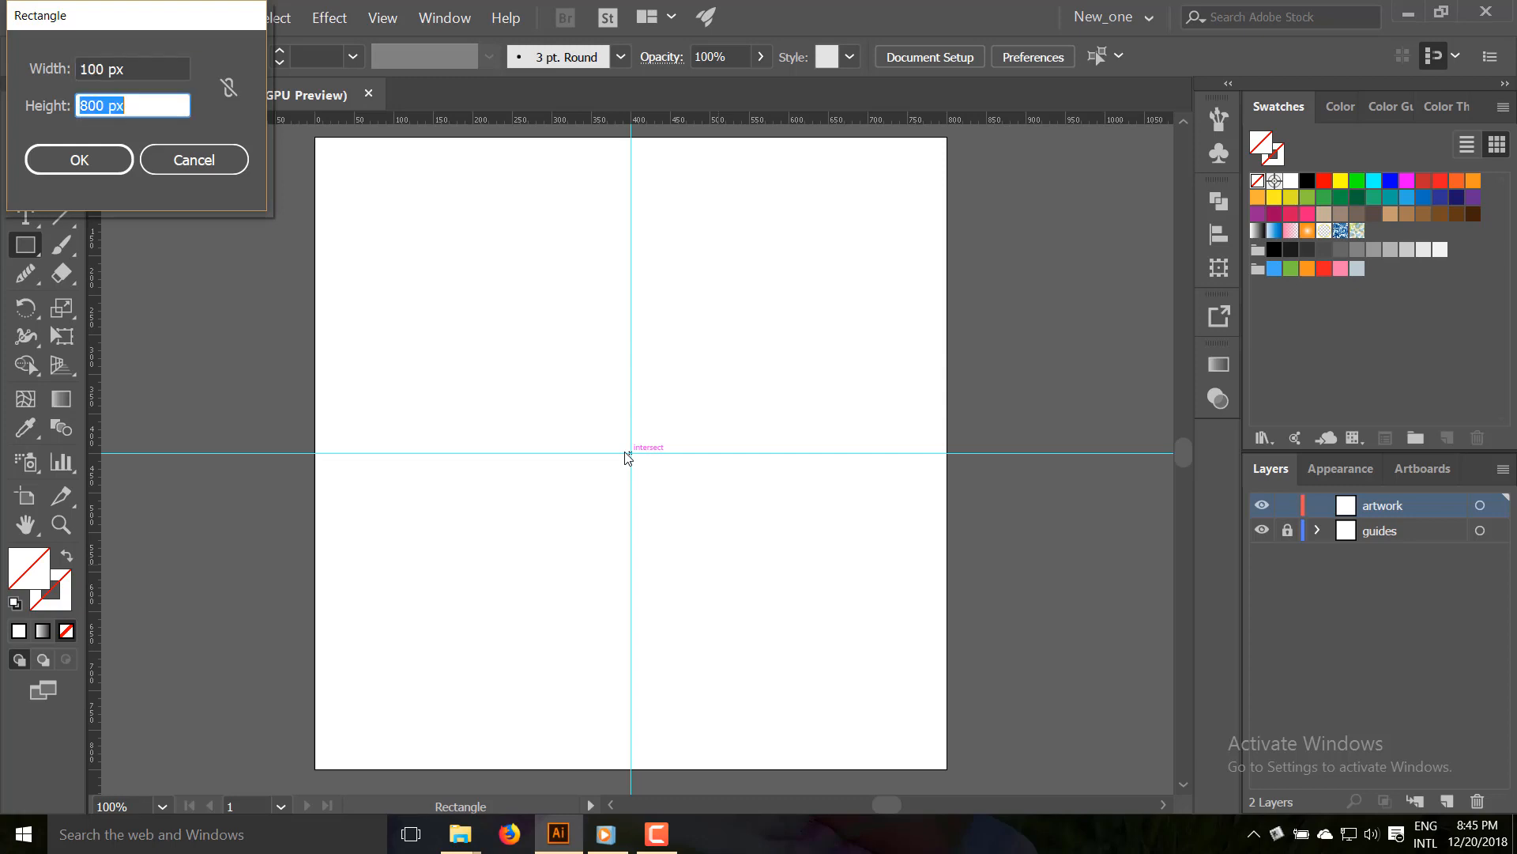
pyautogui.write('50')
pyautogui.press('Tab')
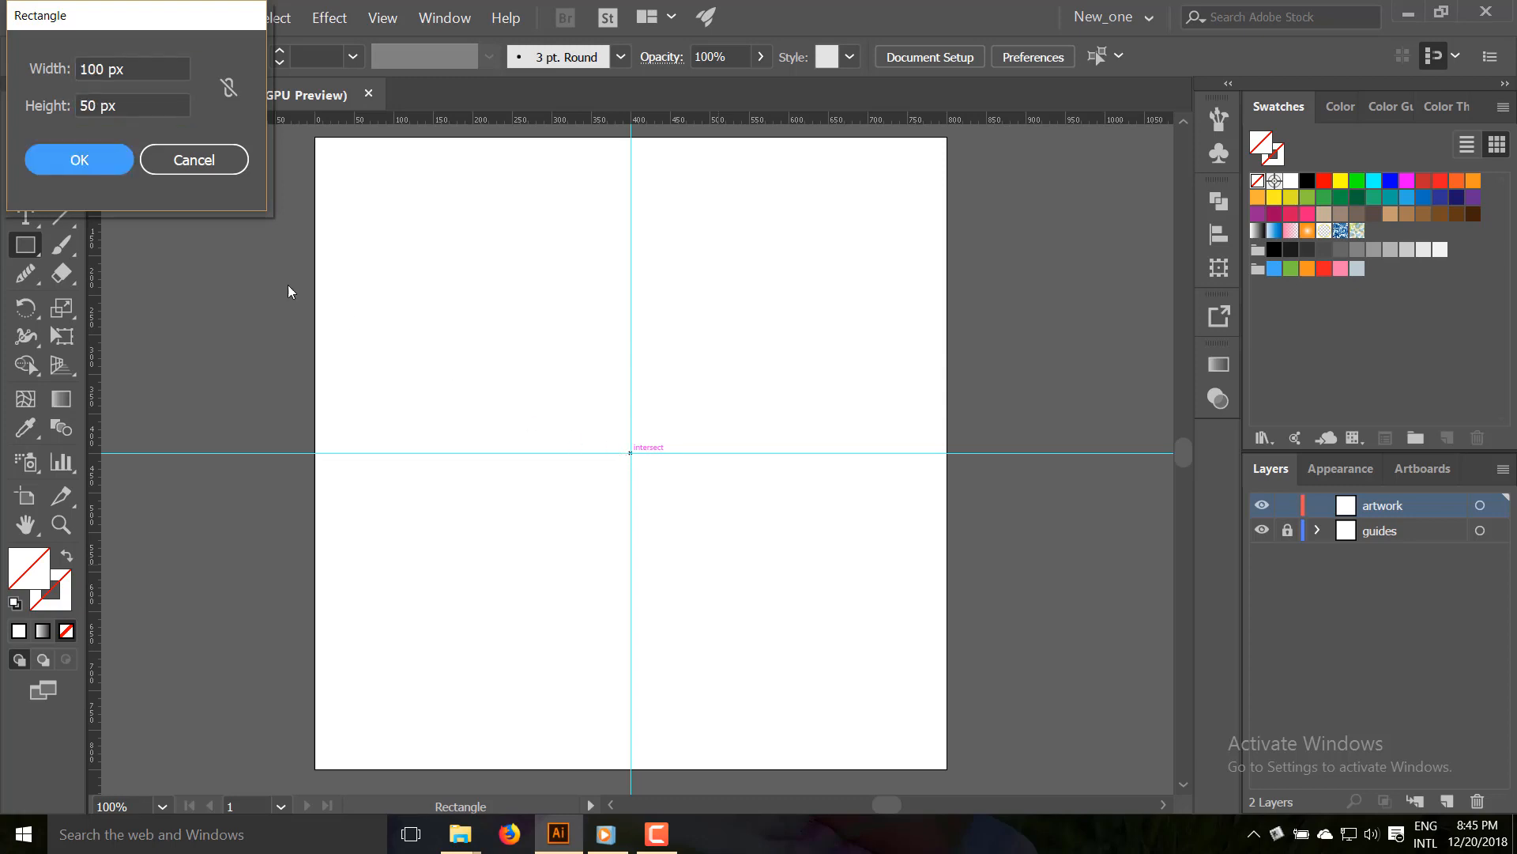
pyautogui.click(98, 157)
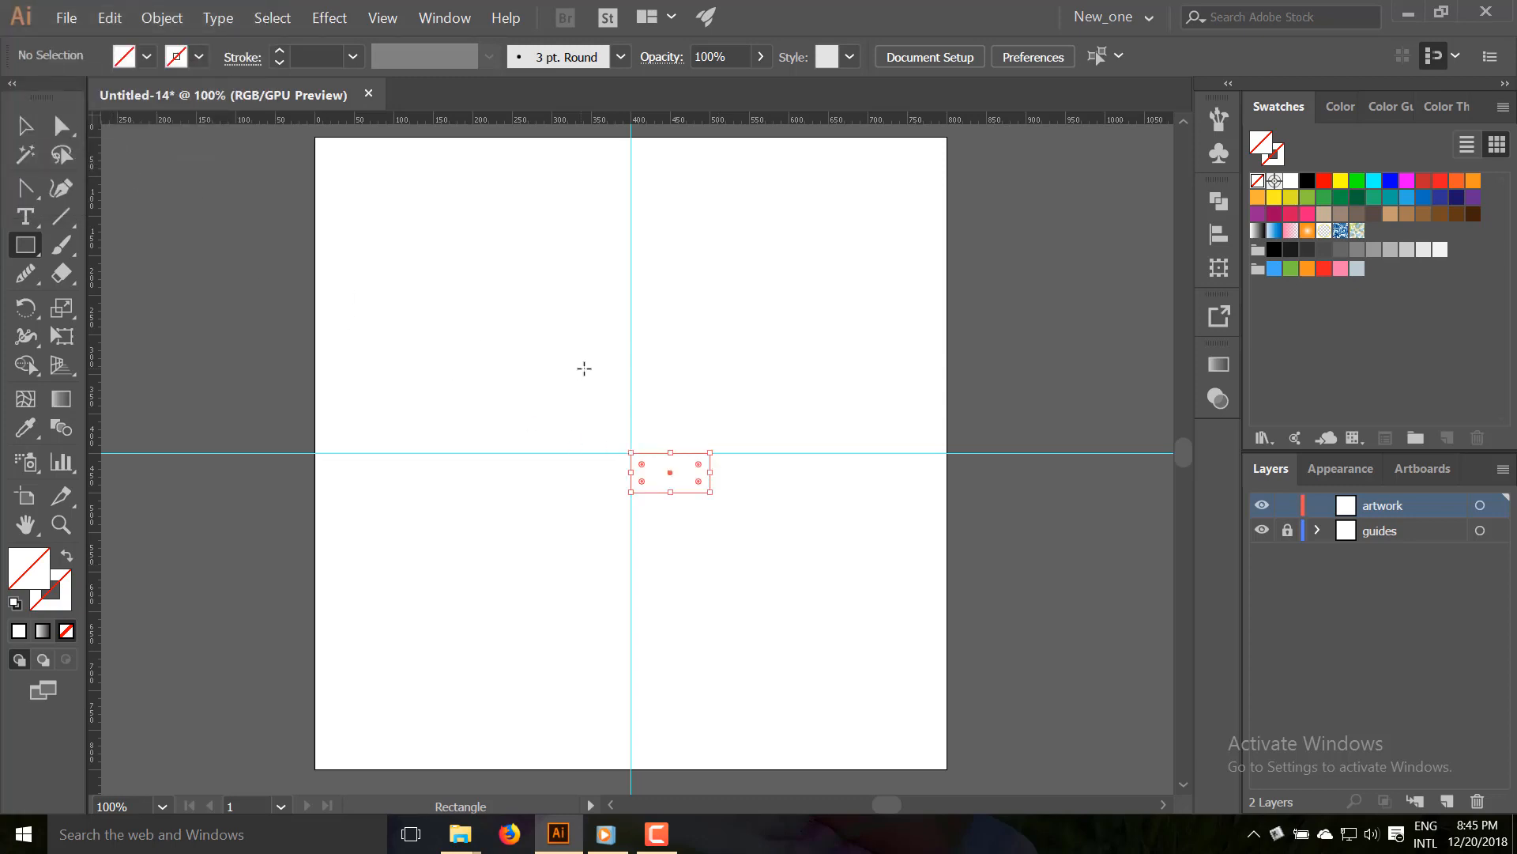
pyautogui.click(1308, 181)
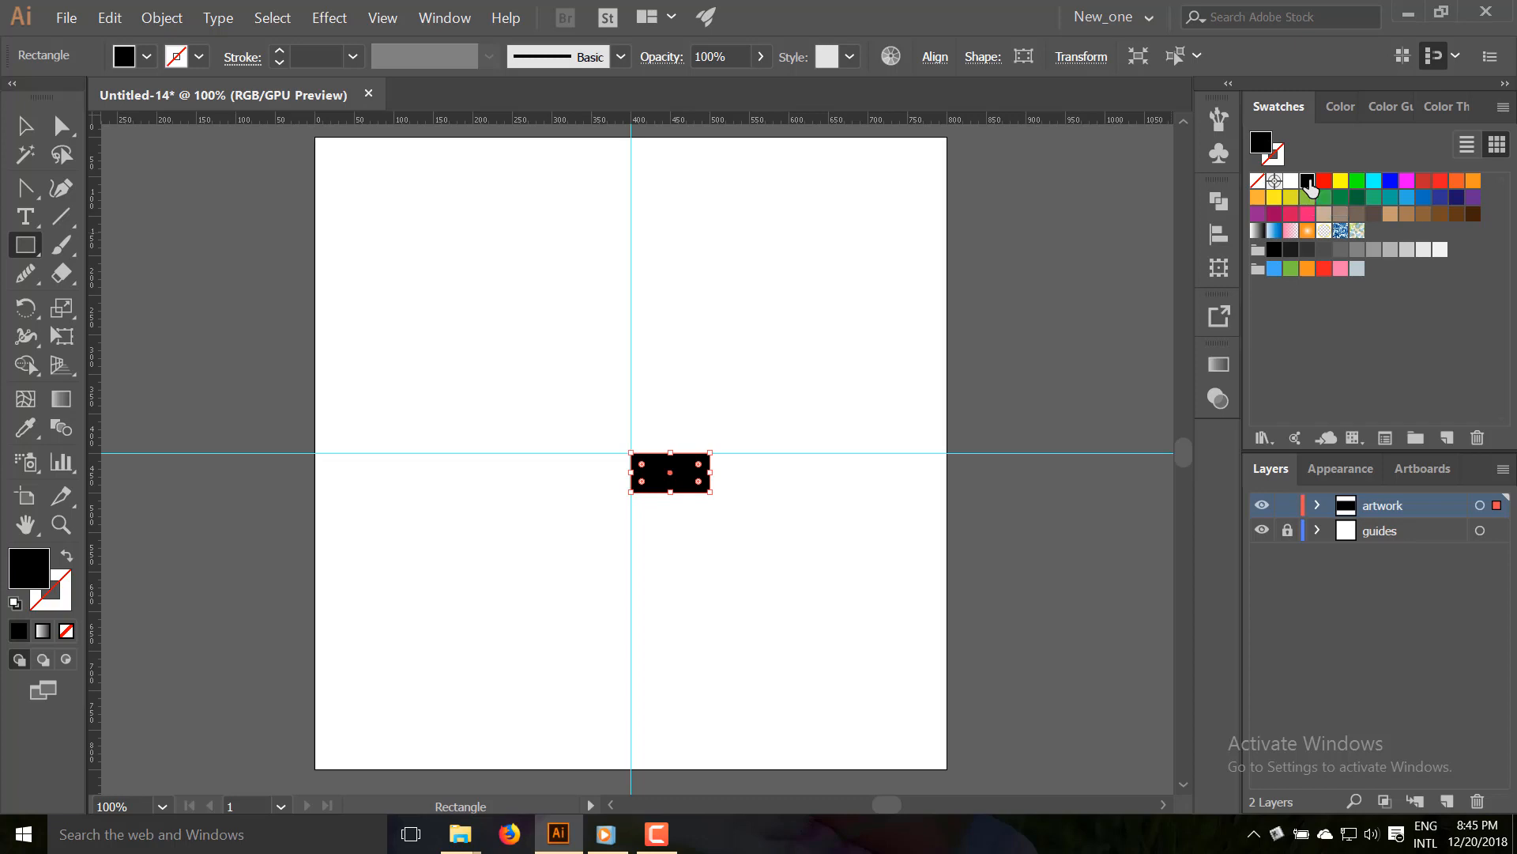
pyautogui.click(1329, 469)
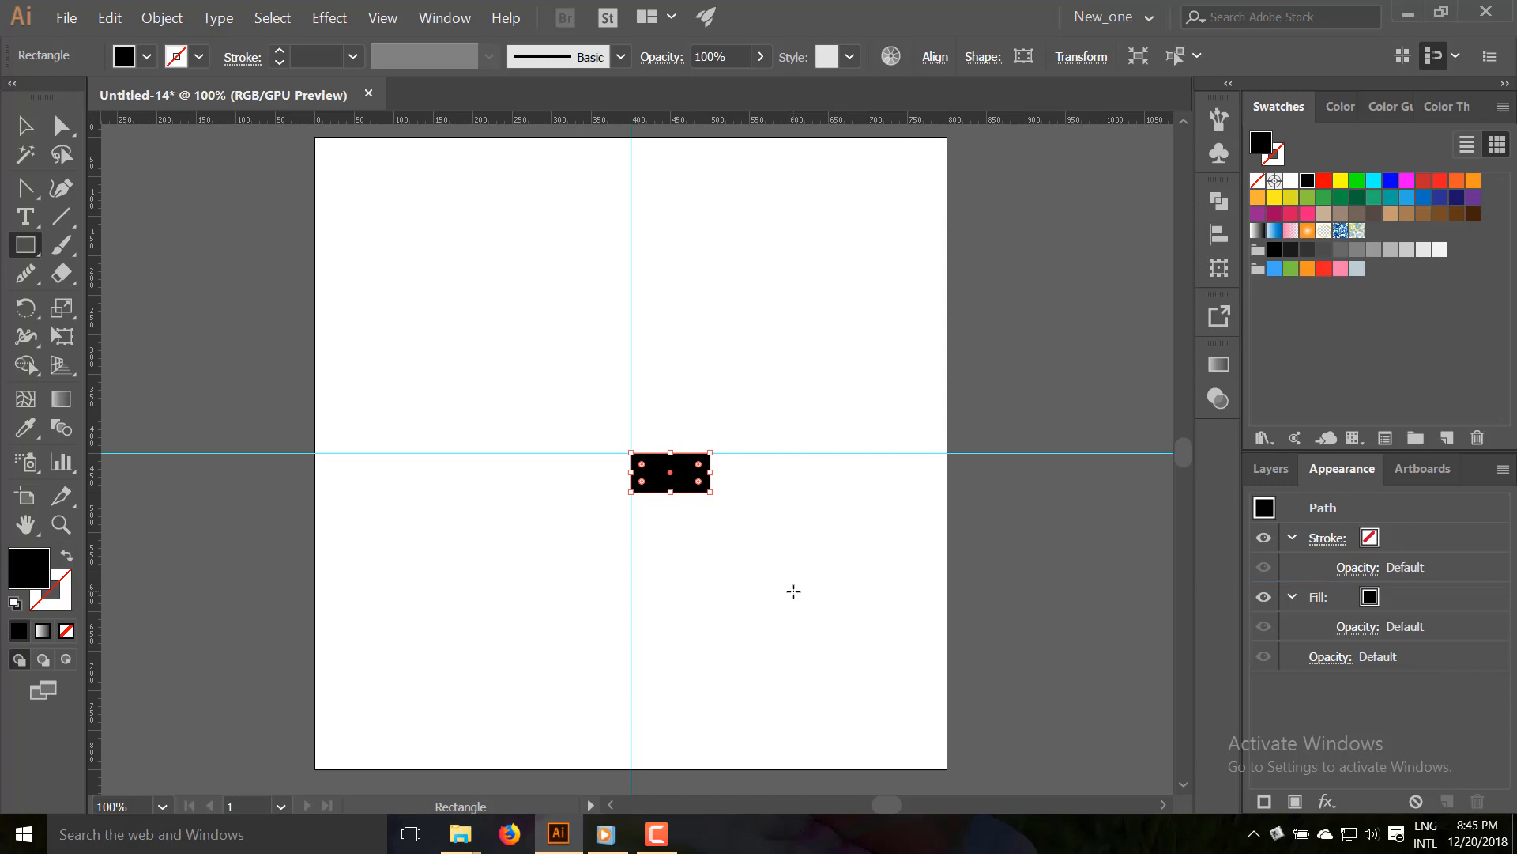
# Place texture.jpg as a linked image with its upper-left corner at the guide intersection.
pyautogui.click(68, 17)
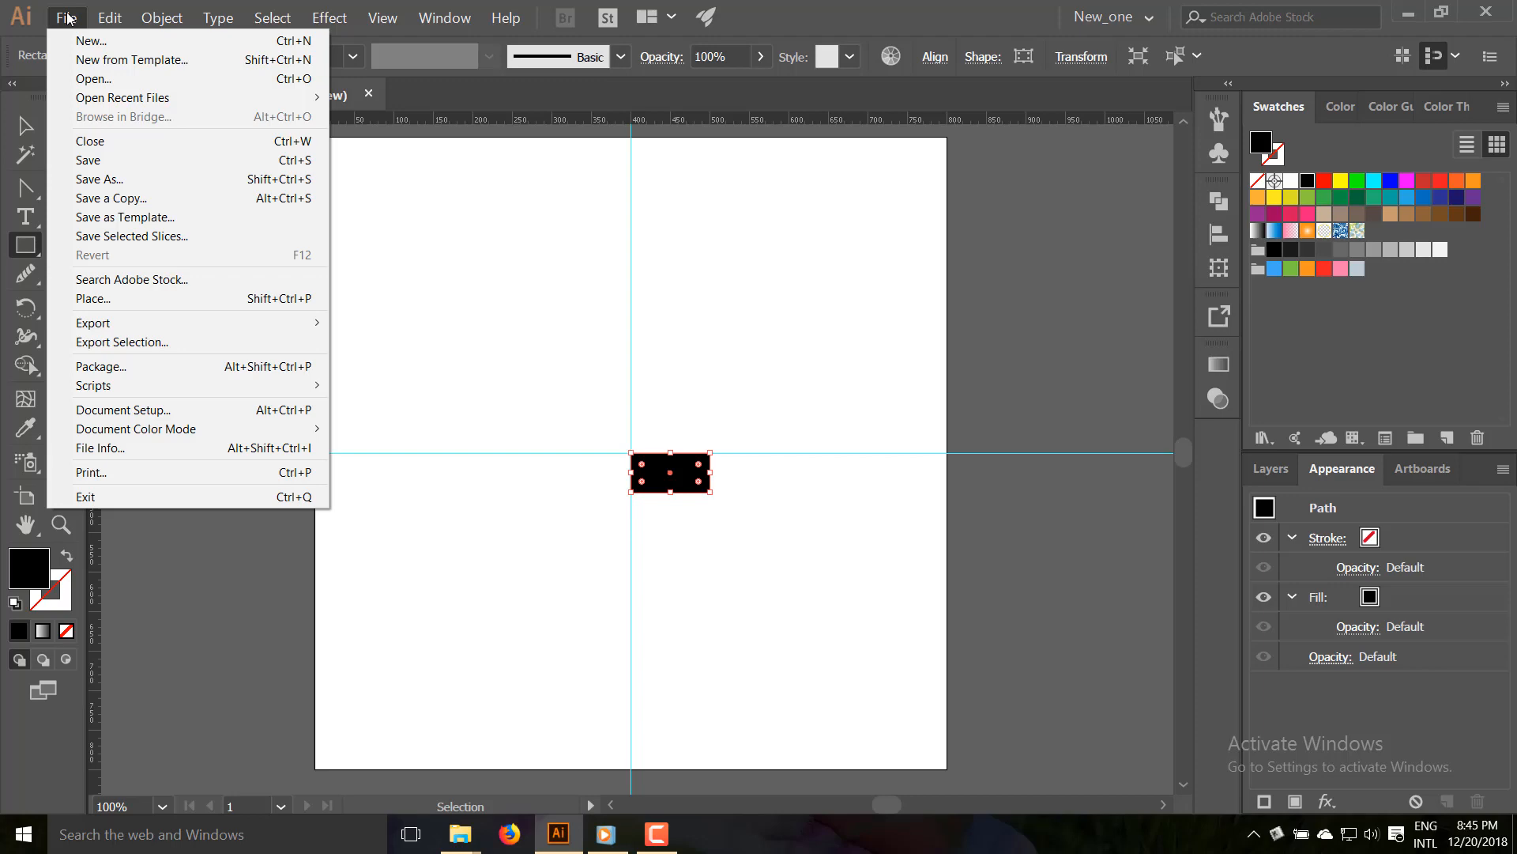
pyautogui.click(90, 299)
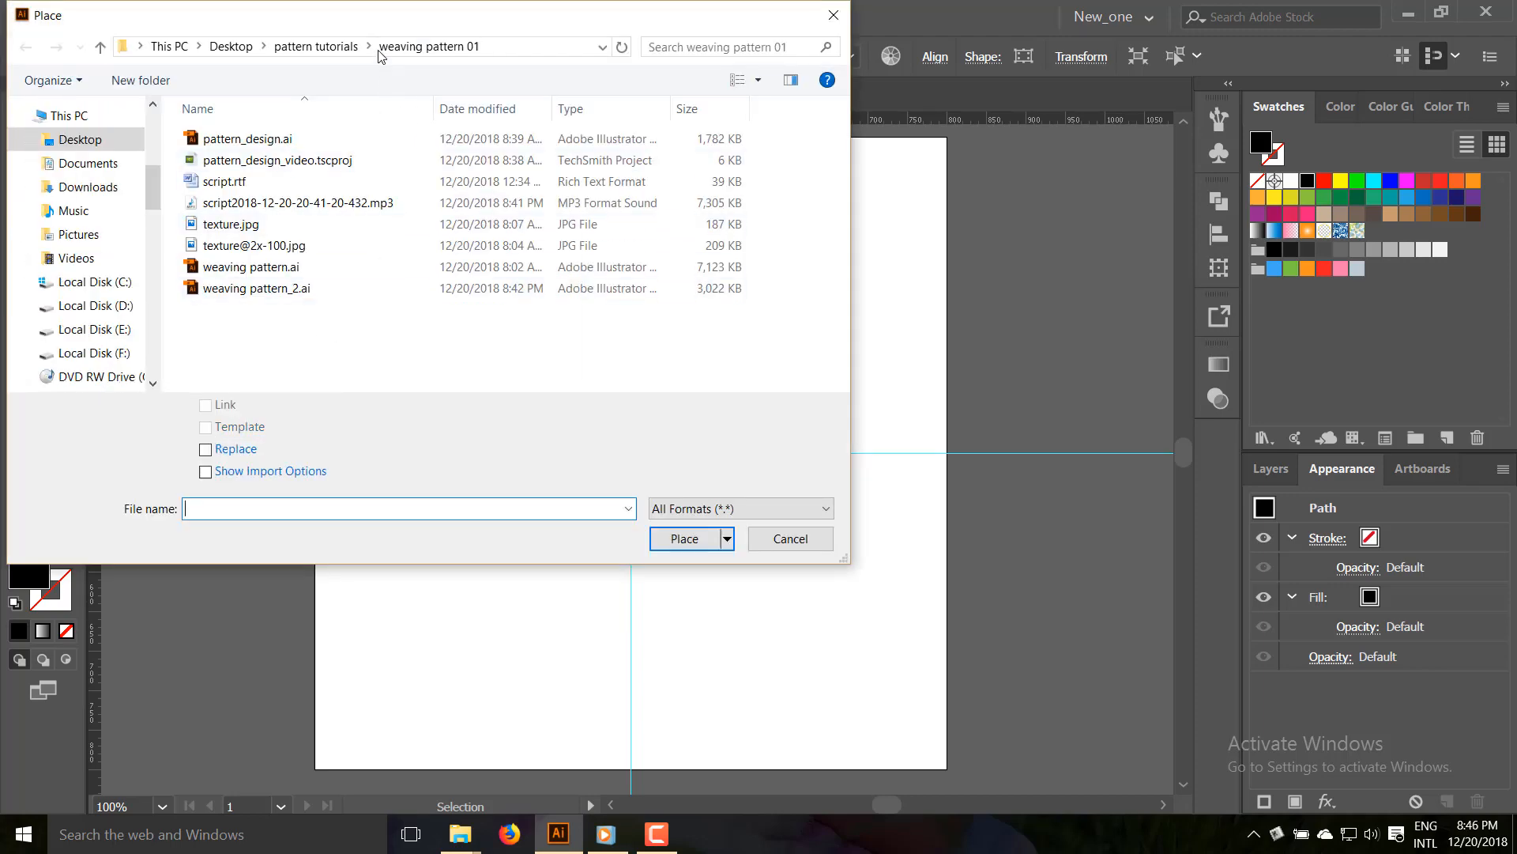
pyautogui.click(222, 227)
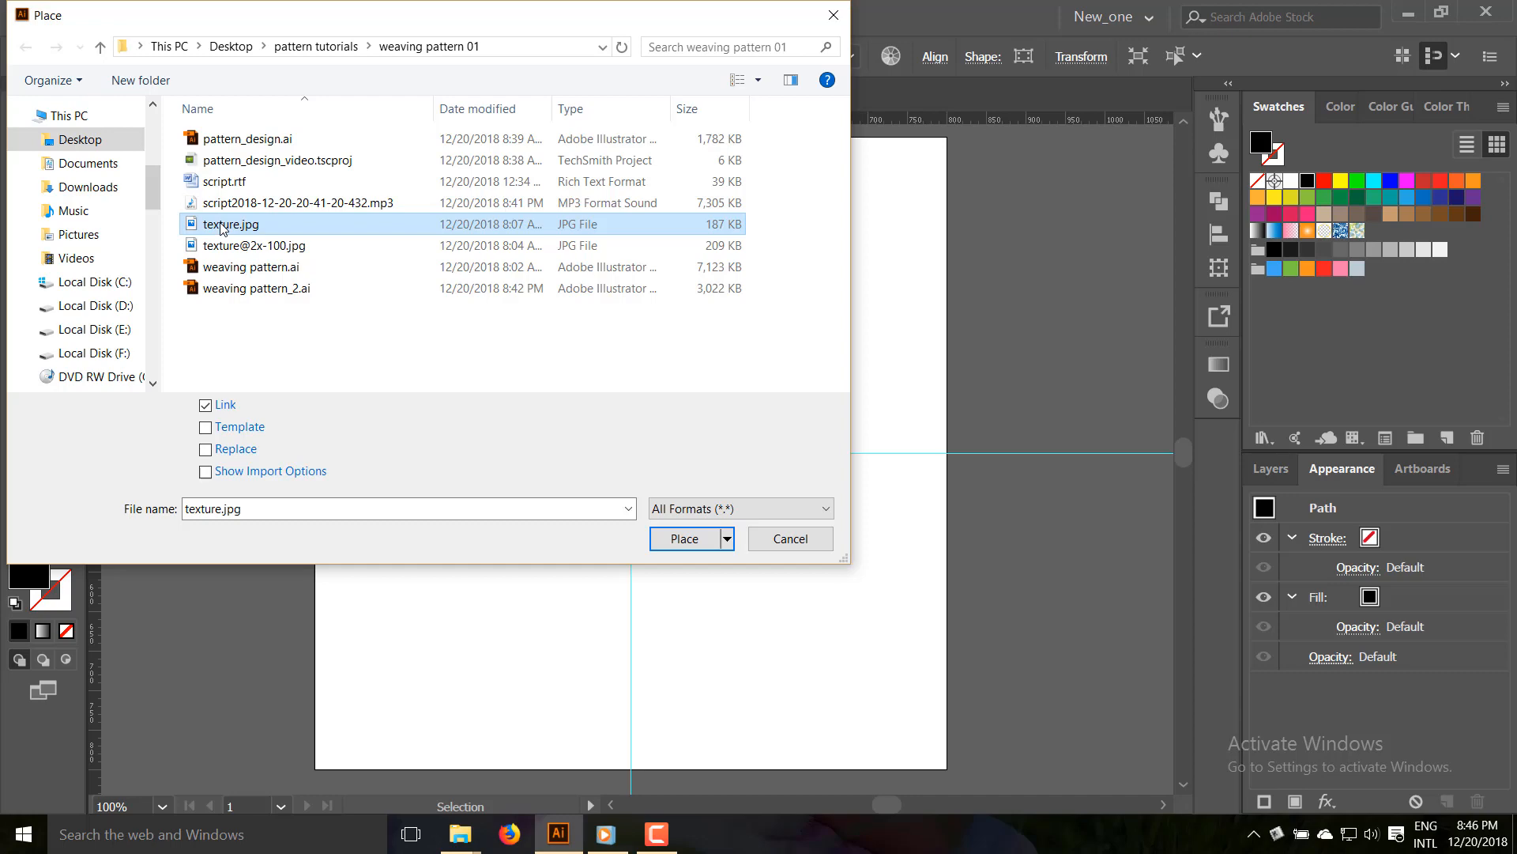
pyautogui.click(685, 537)
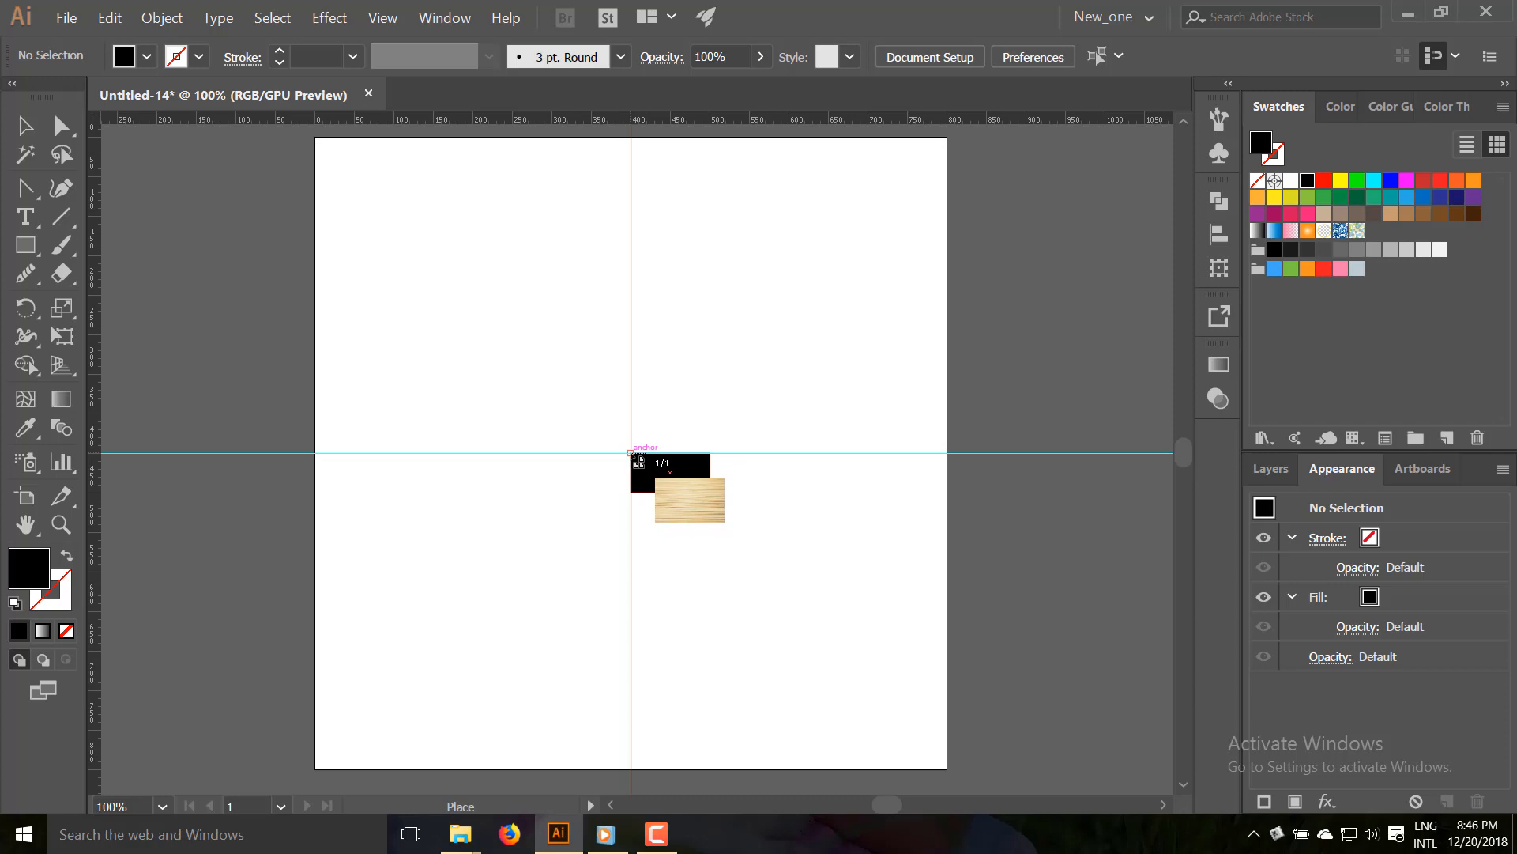
pyautogui.click(630, 453)
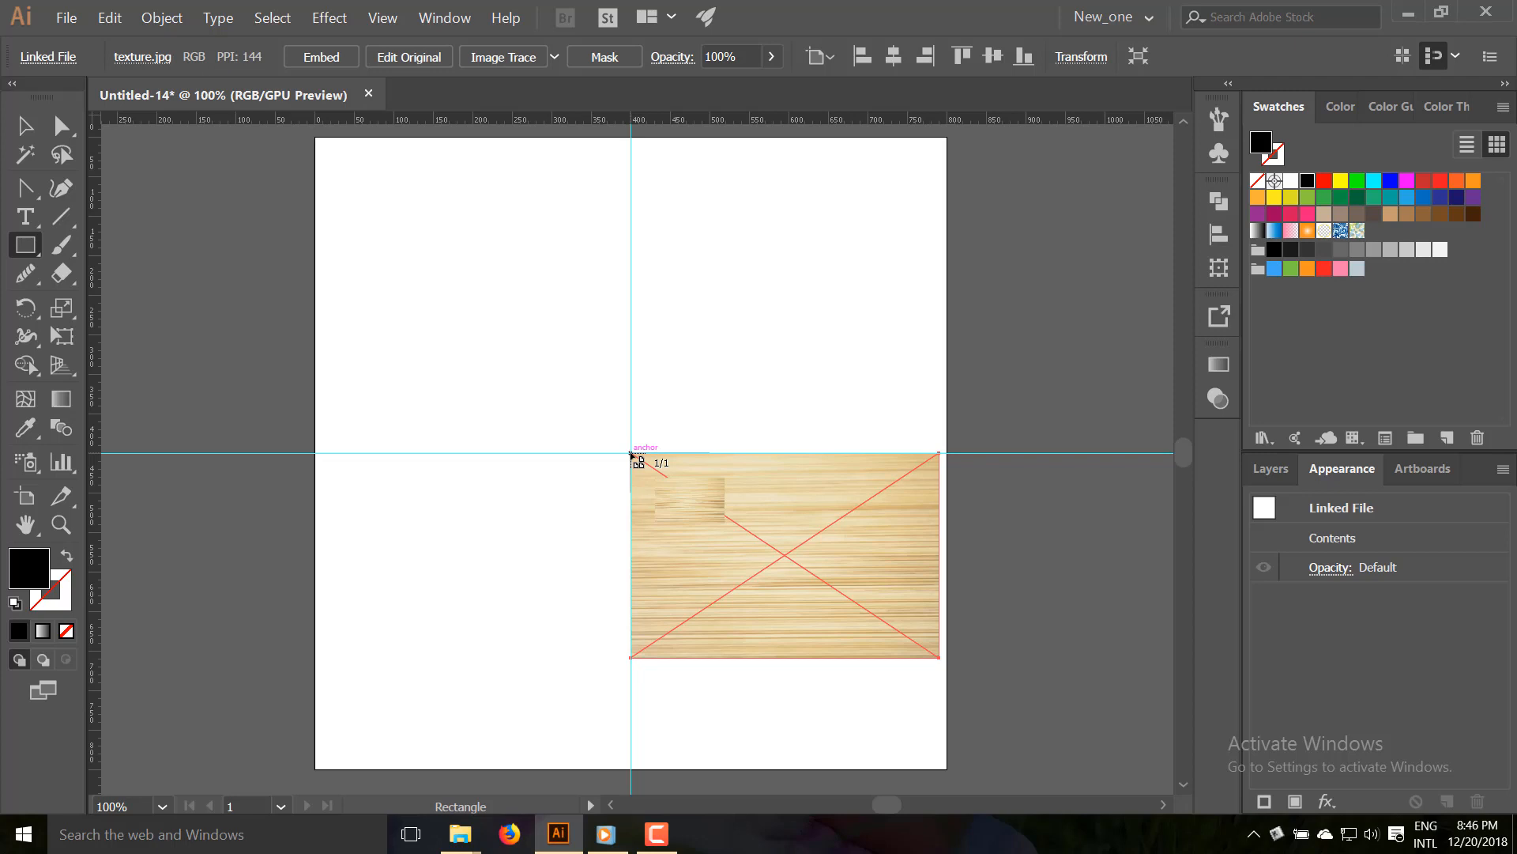
# Image Trace the placed texture with the 3 Colors preset and expand the tracing into paths.
pyautogui.click(24, 124)
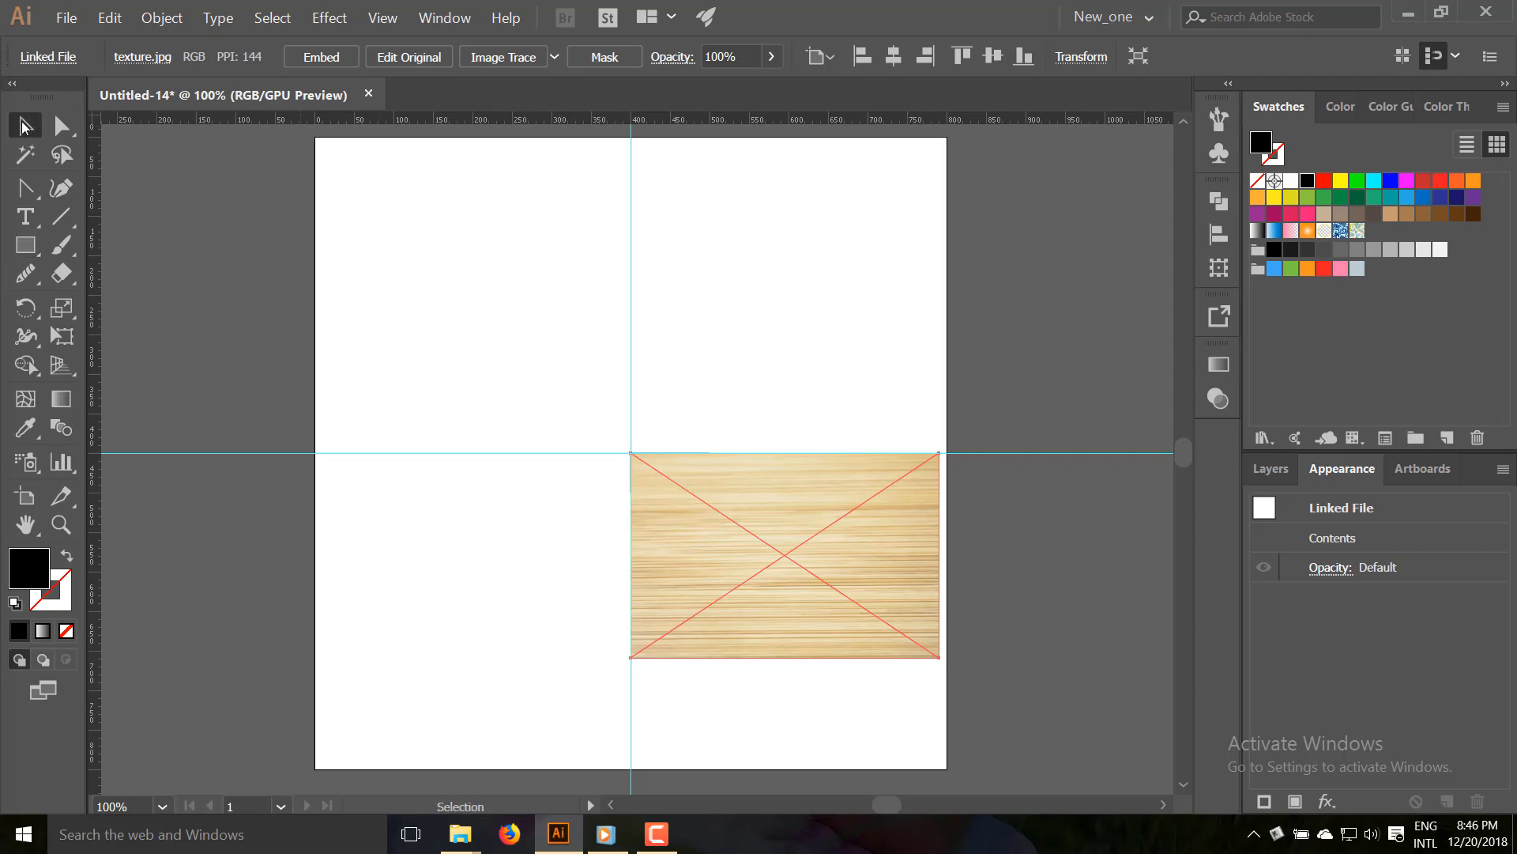
pyautogui.click(555, 58)
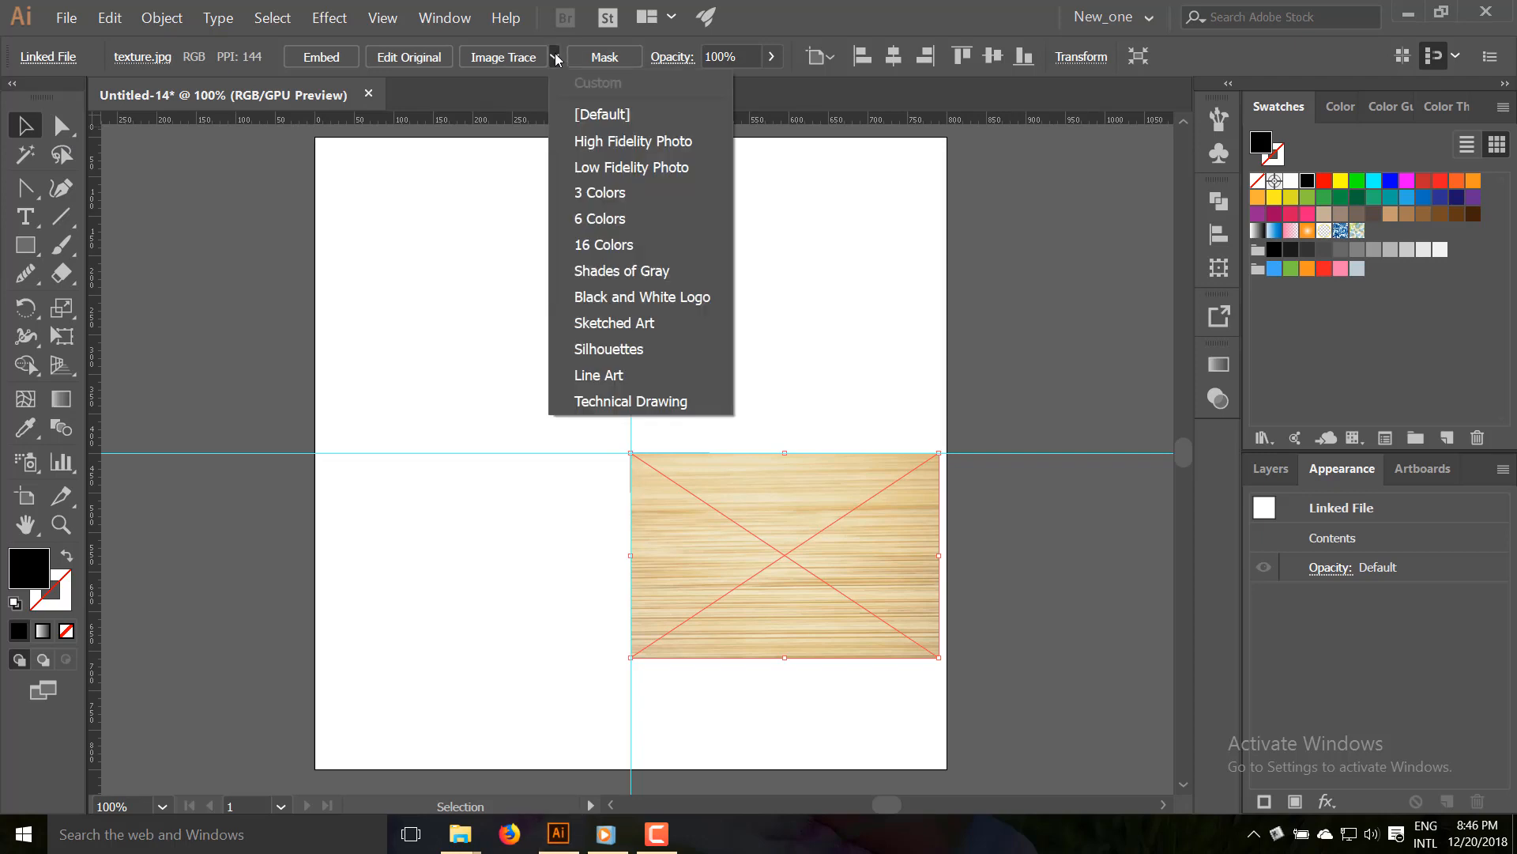
pyautogui.click(586, 192)
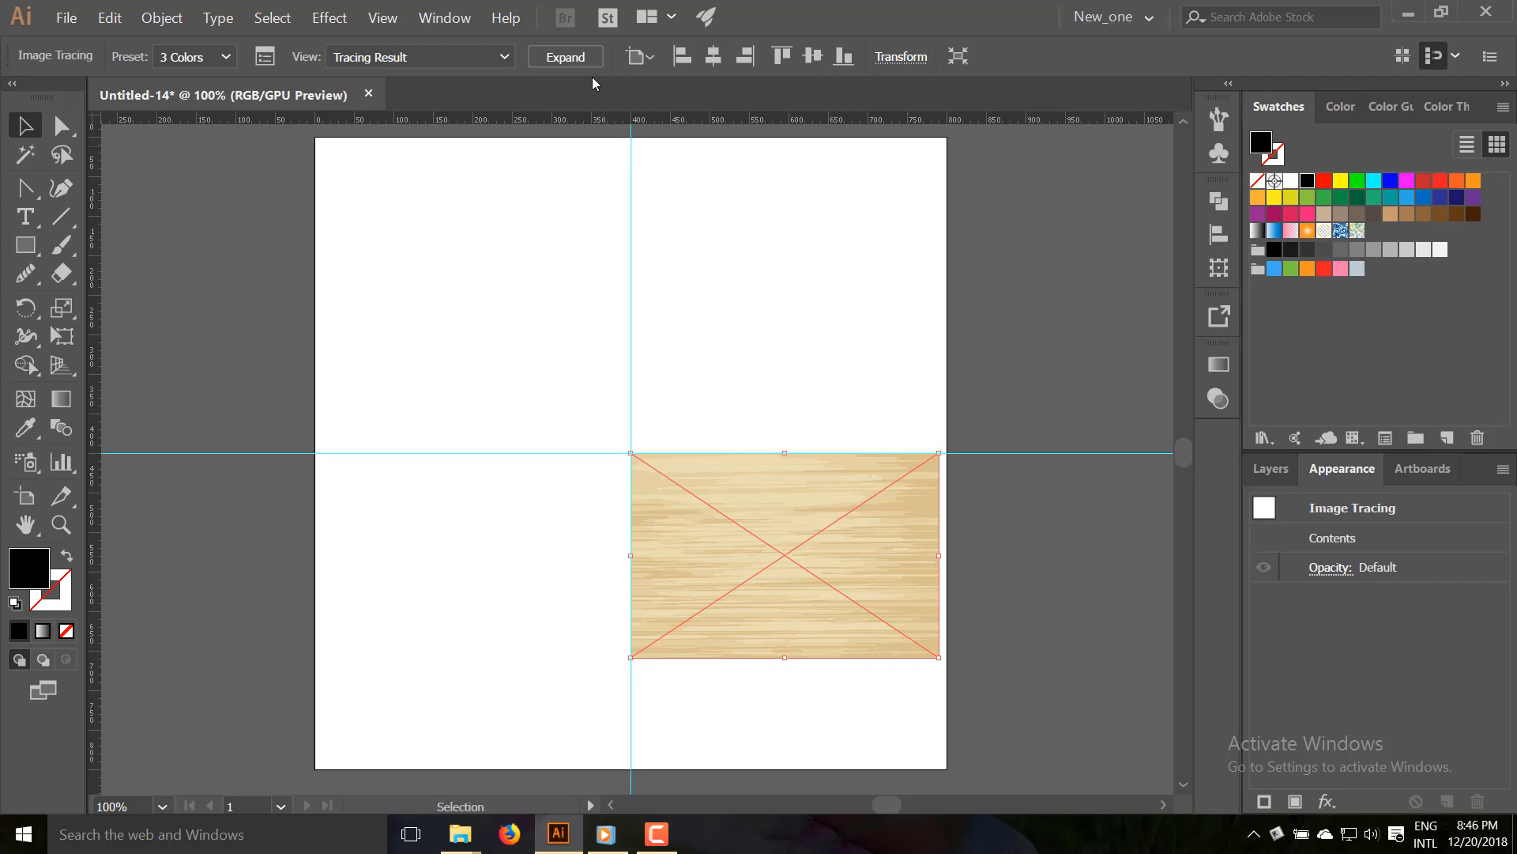
pyautogui.click(575, 55)
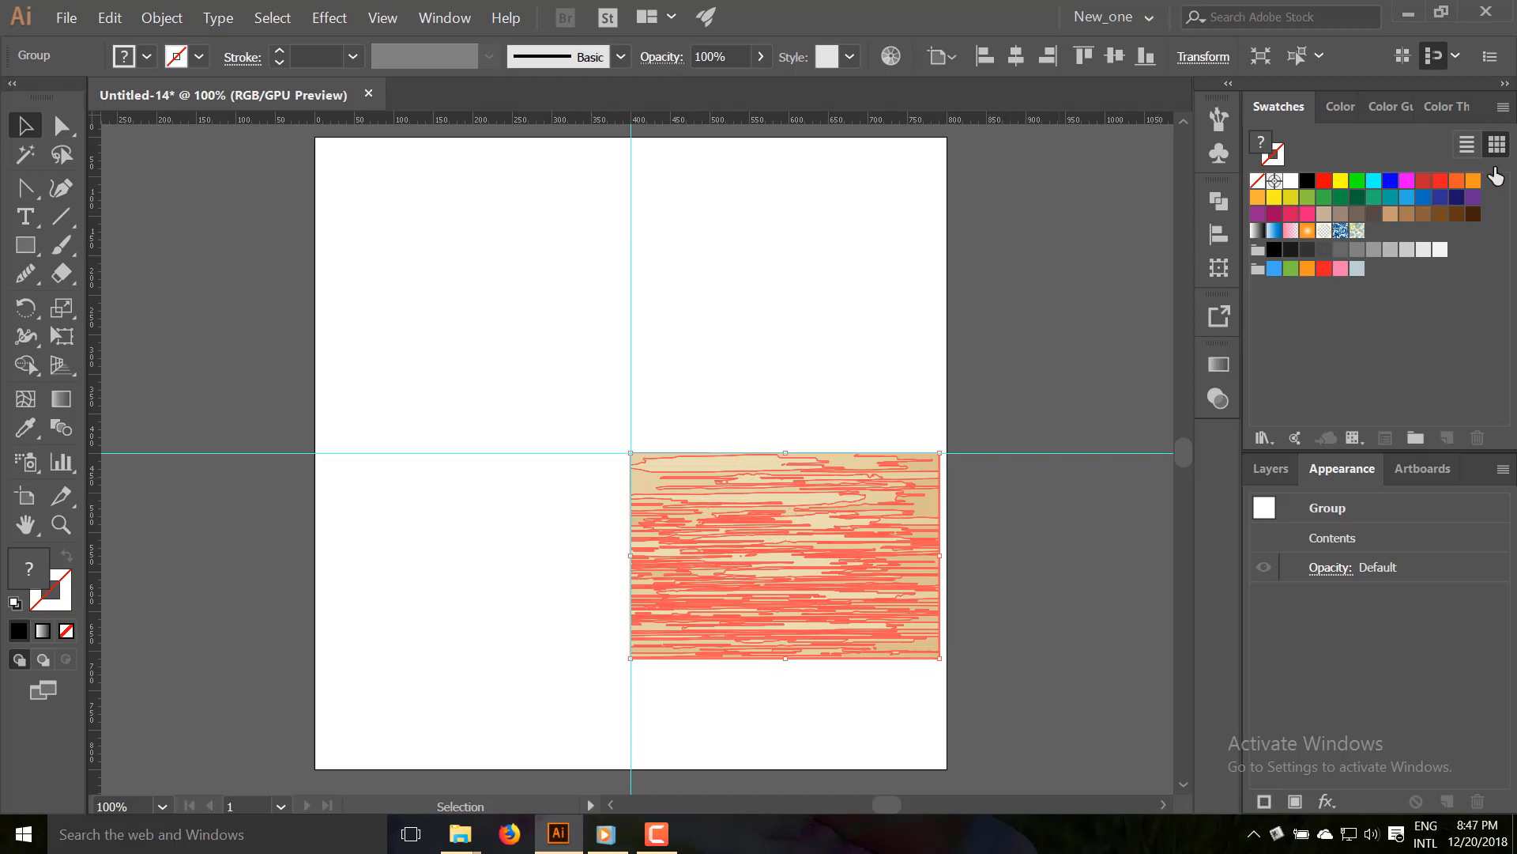
# Add the colors of the selected traced texture to the document swatches.
pyautogui.click(1504, 107)
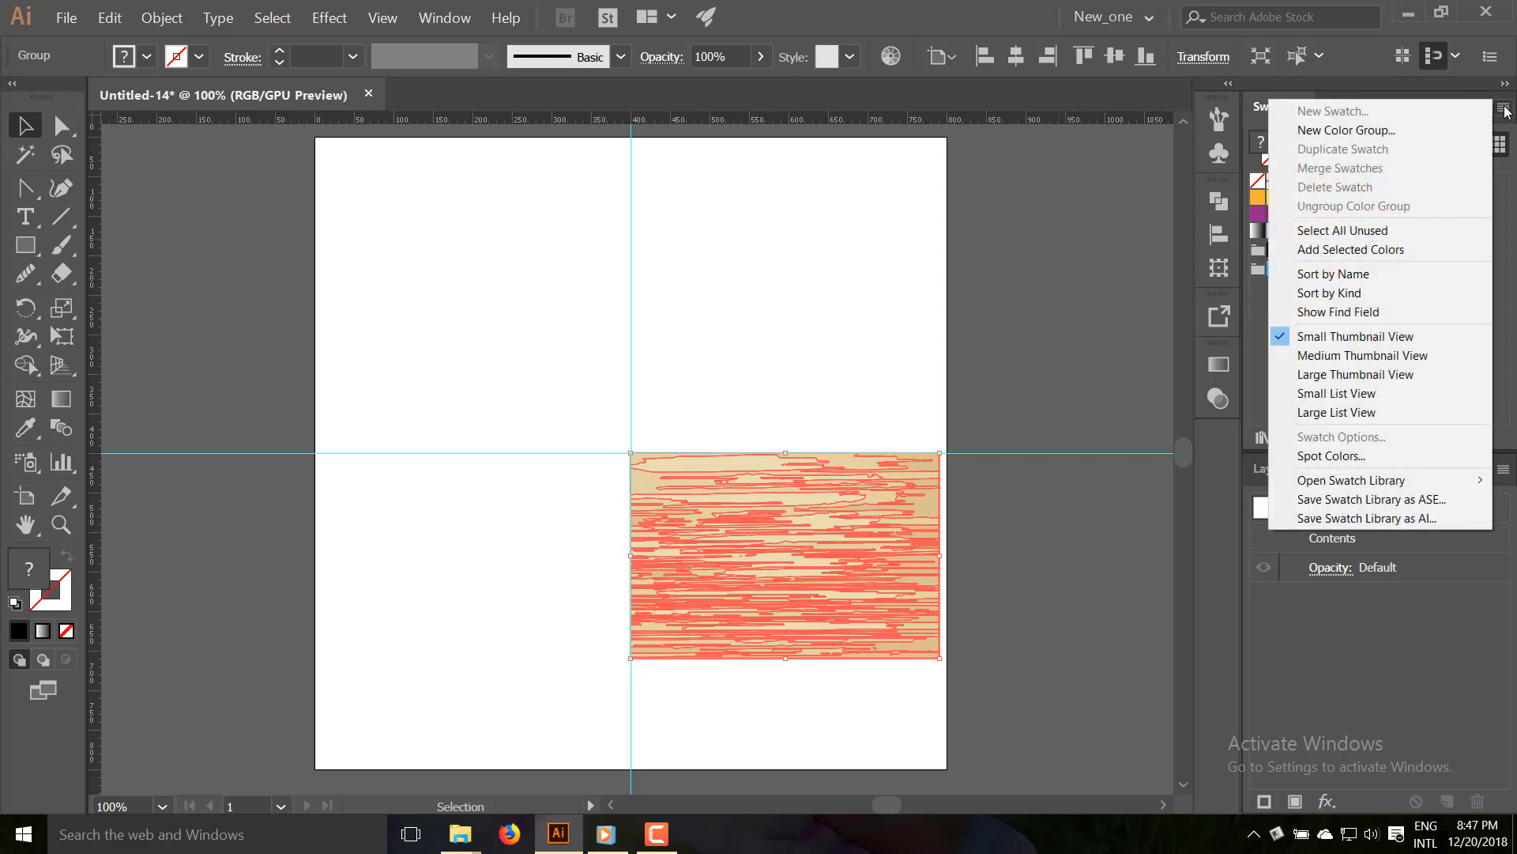
pyautogui.click(1403, 251)
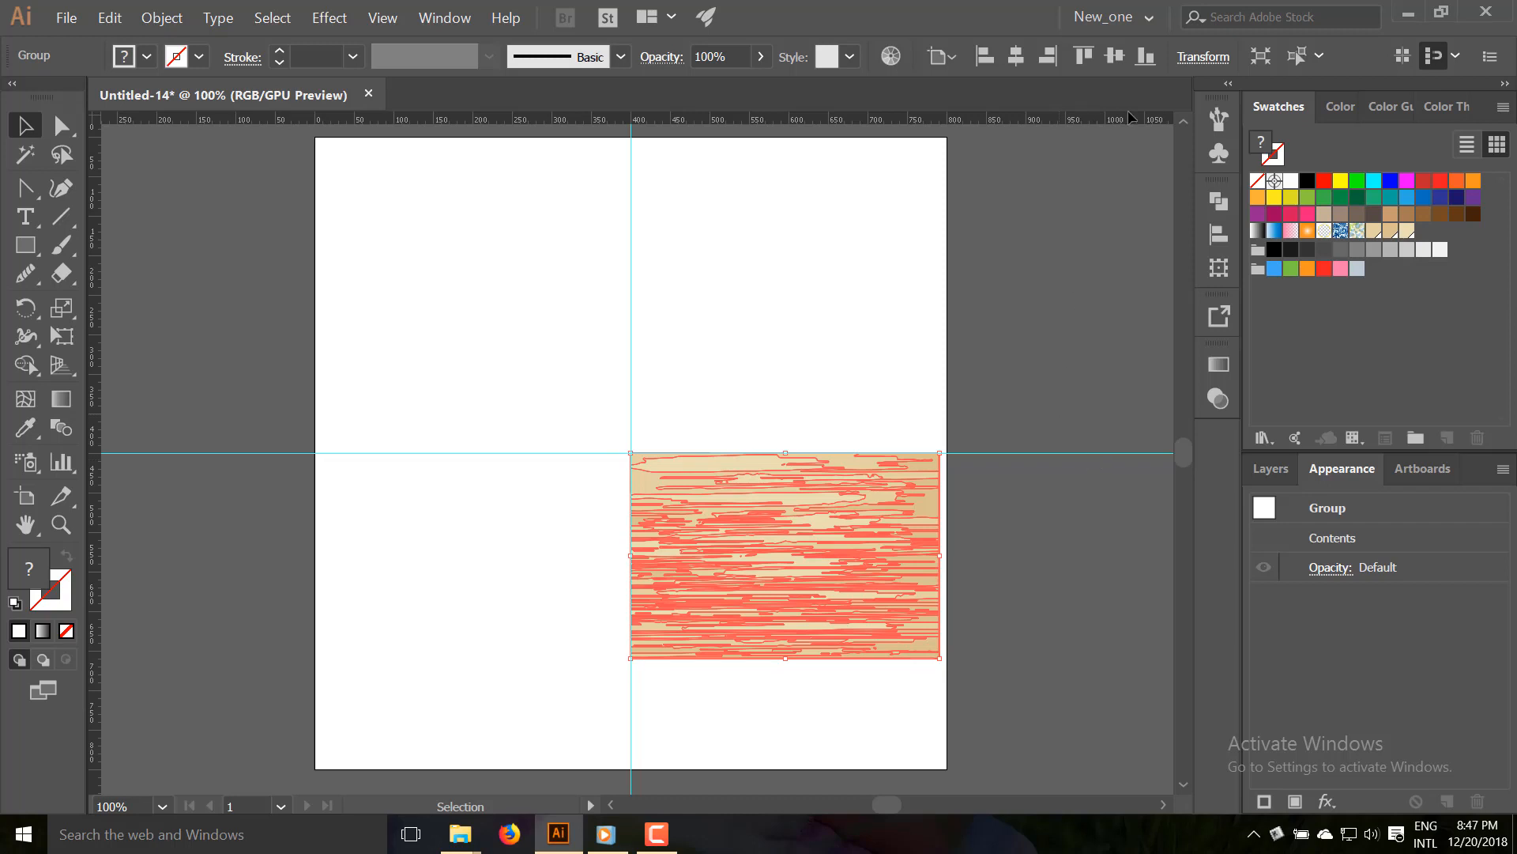
# Resize the traced texture group to 100 px wide and 50 px high.
pyautogui.click(1201, 57)
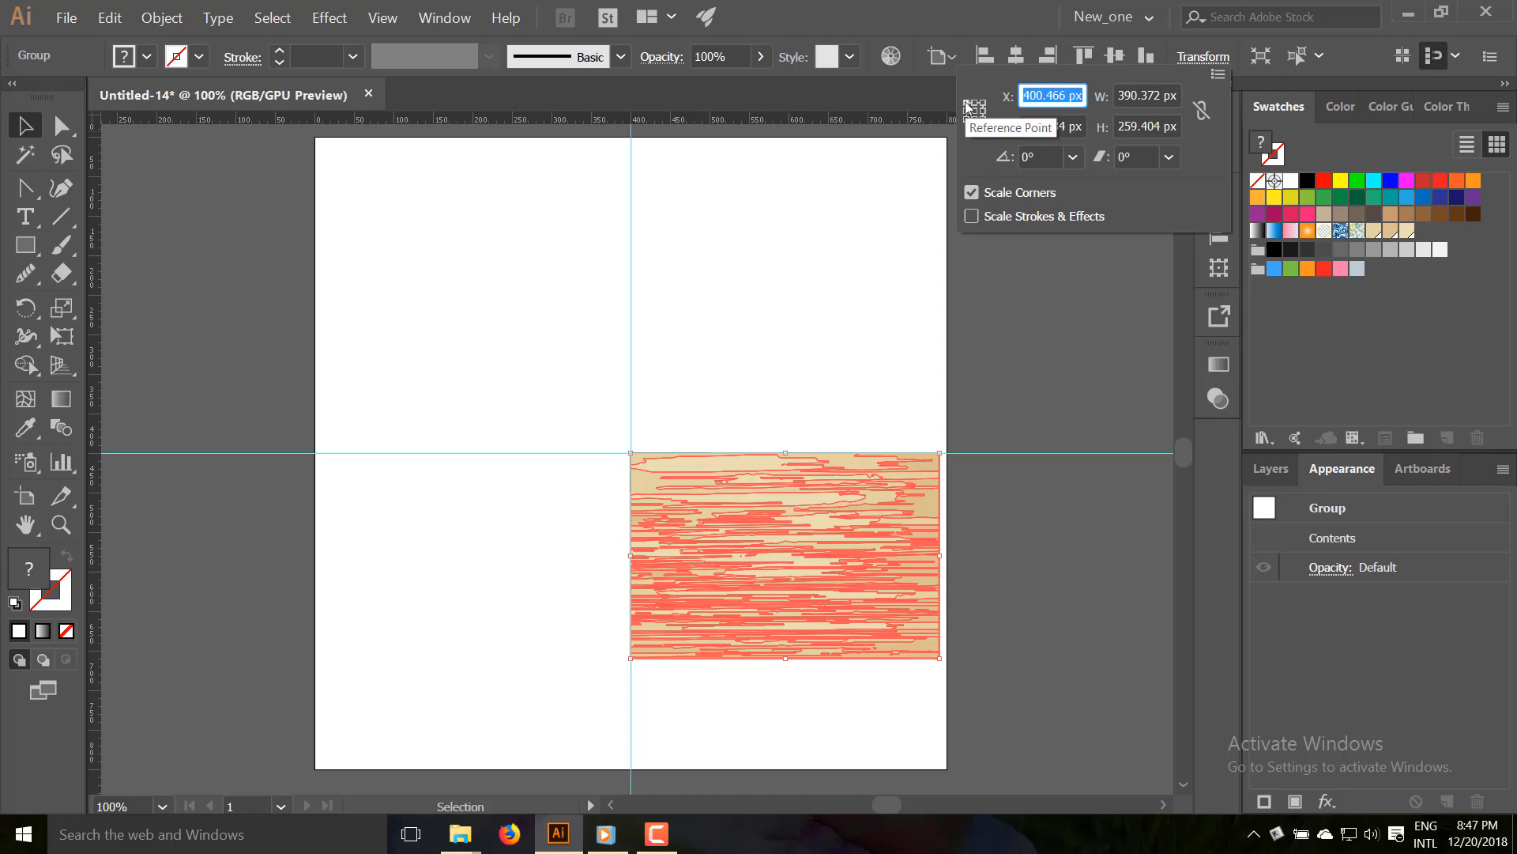
pyautogui.click(1134, 95)
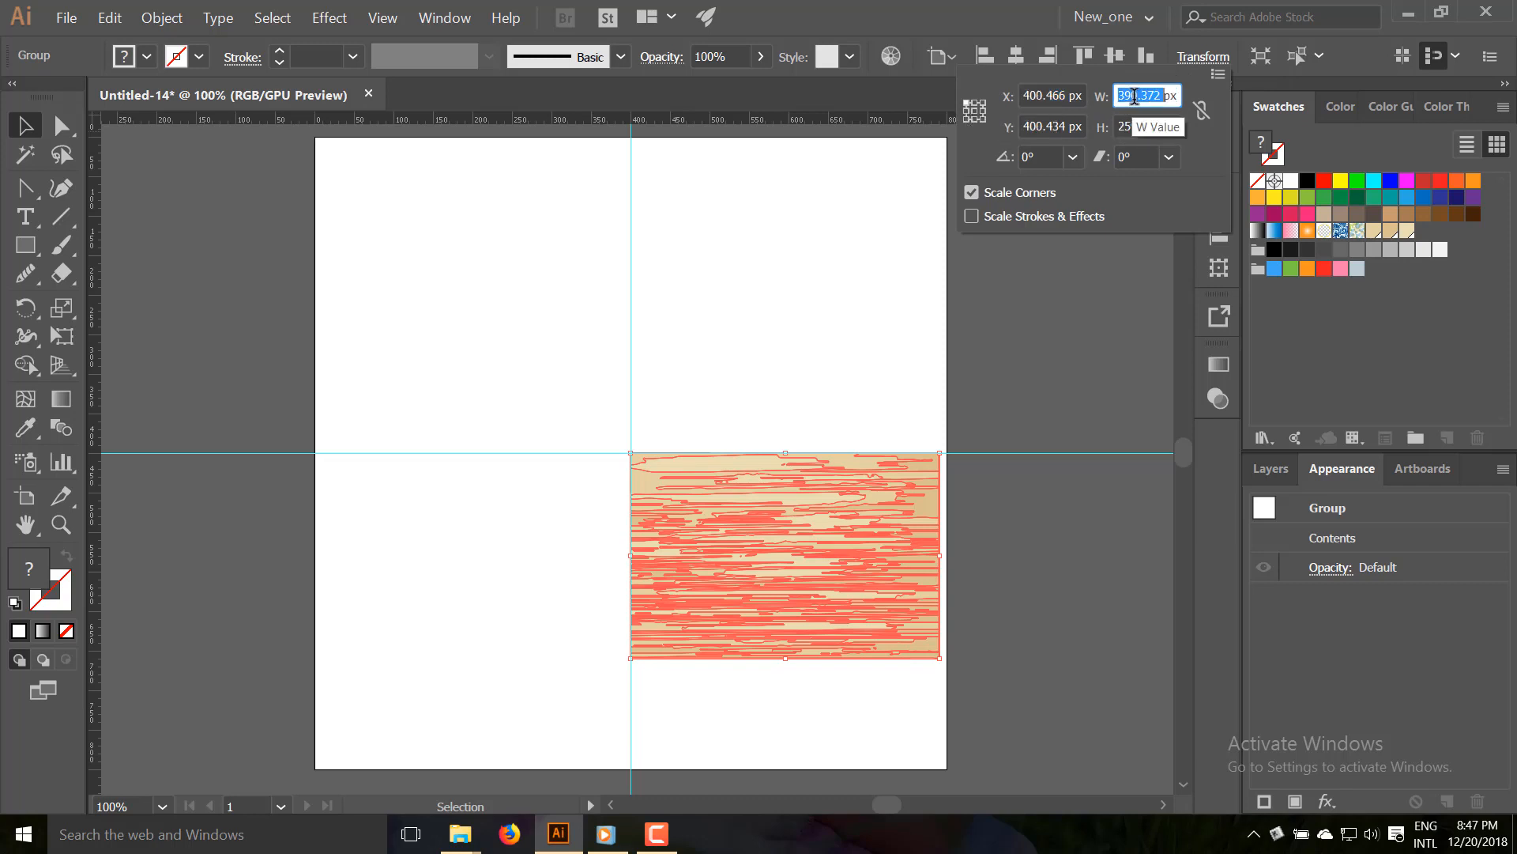
pyautogui.write('100')
pyautogui.press('Tab')
pyautogui.write('50')
pyautogui.press('Tab')
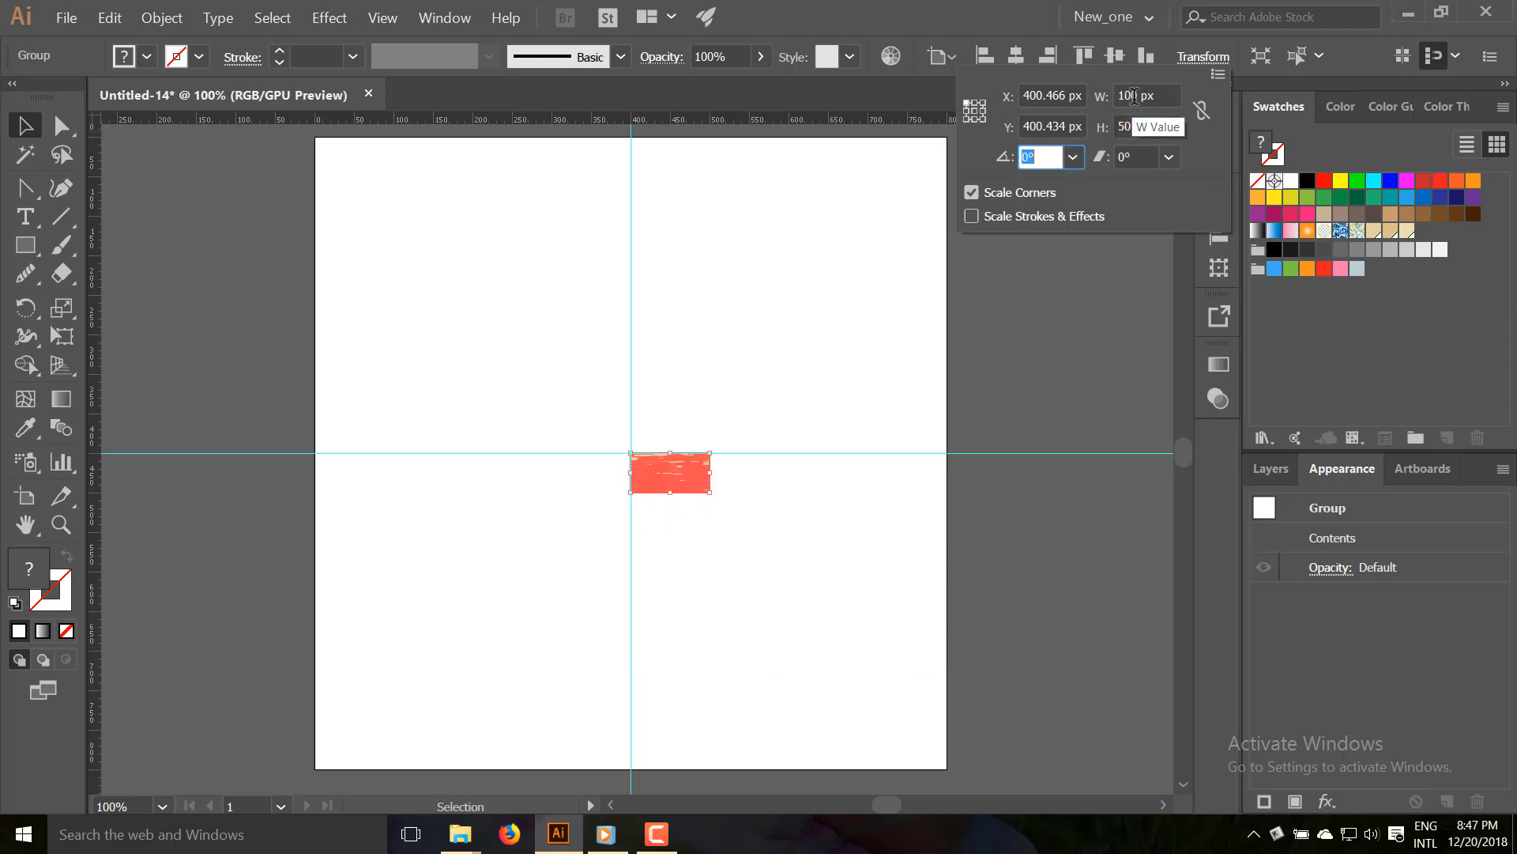
# Align the traced texture and the black rectangle to each other by their horizontal and vertical centers, then deselect them.
pyautogui.click(700, 397)
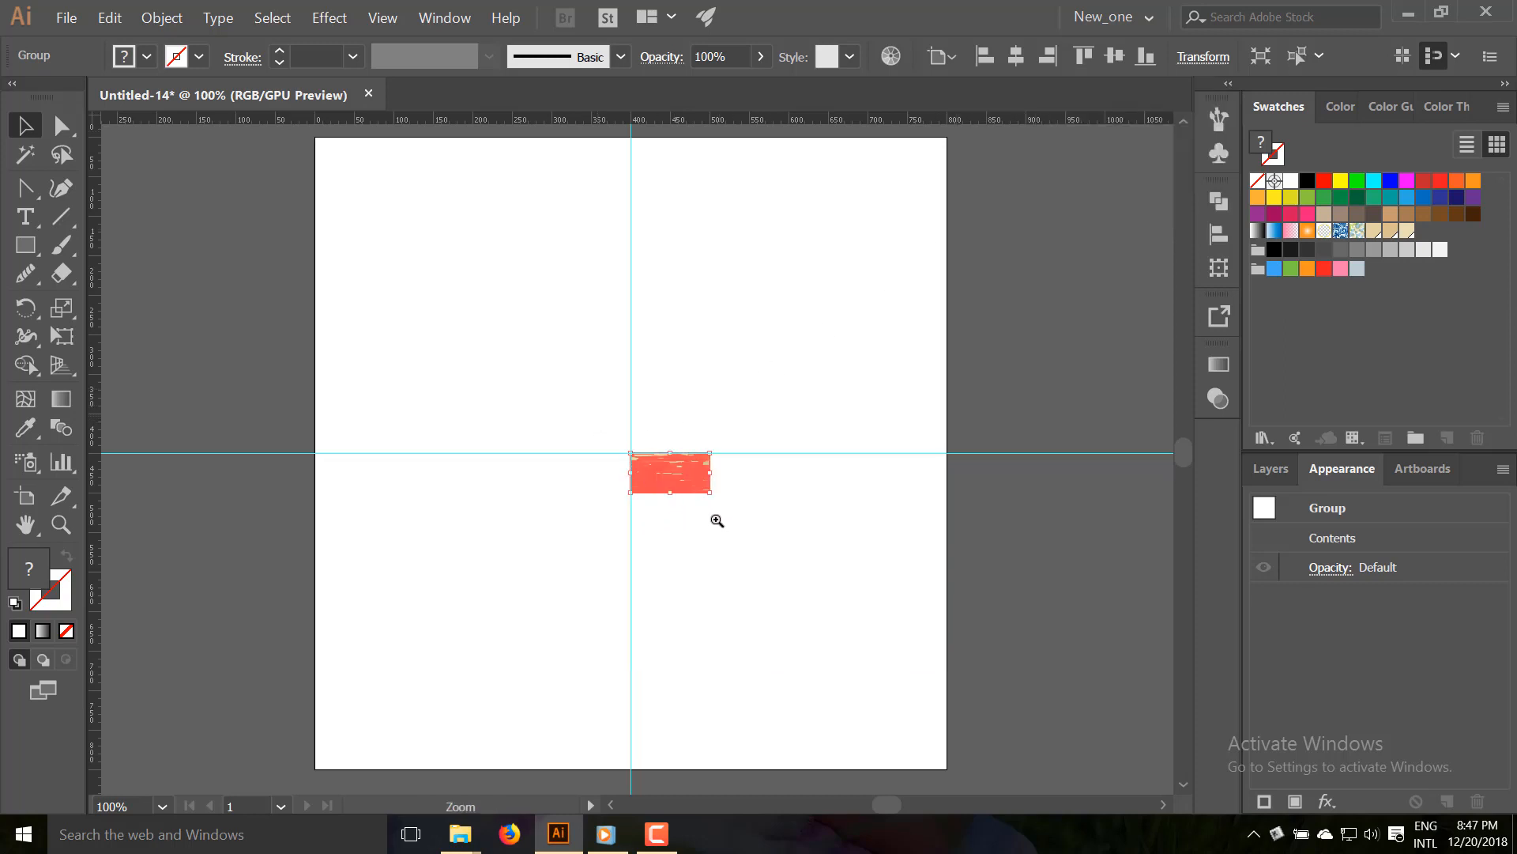
pyautogui.click(715, 518)
pyautogui.hotkey('ctrl', 'space')
pyautogui.moveTo(607, 438); pyautogui.dragTo(683, 501)
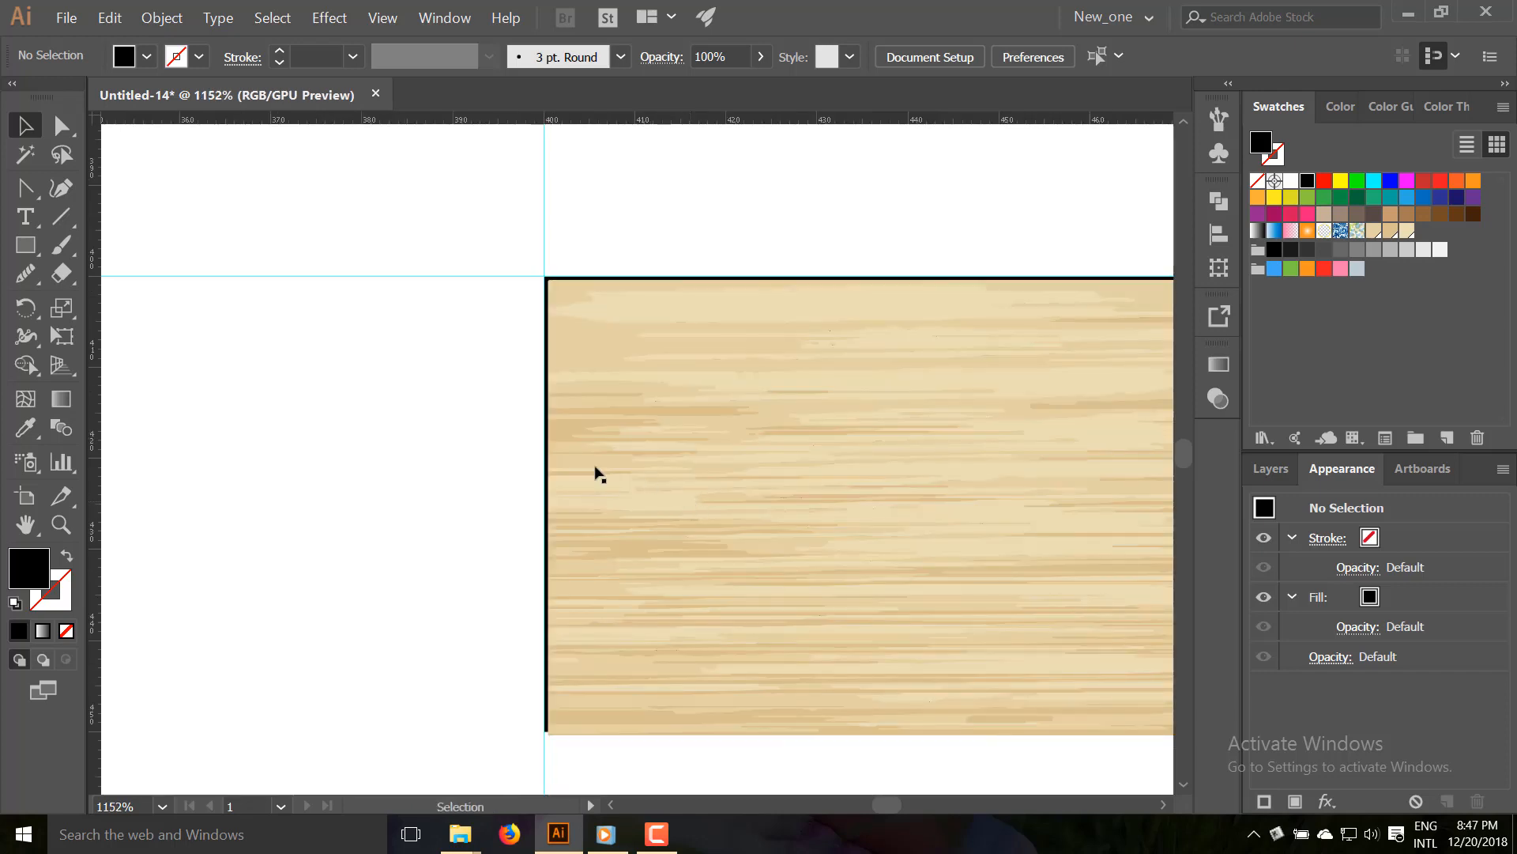
pyautogui.moveTo(457, 407); pyautogui.dragTo(673, 521)
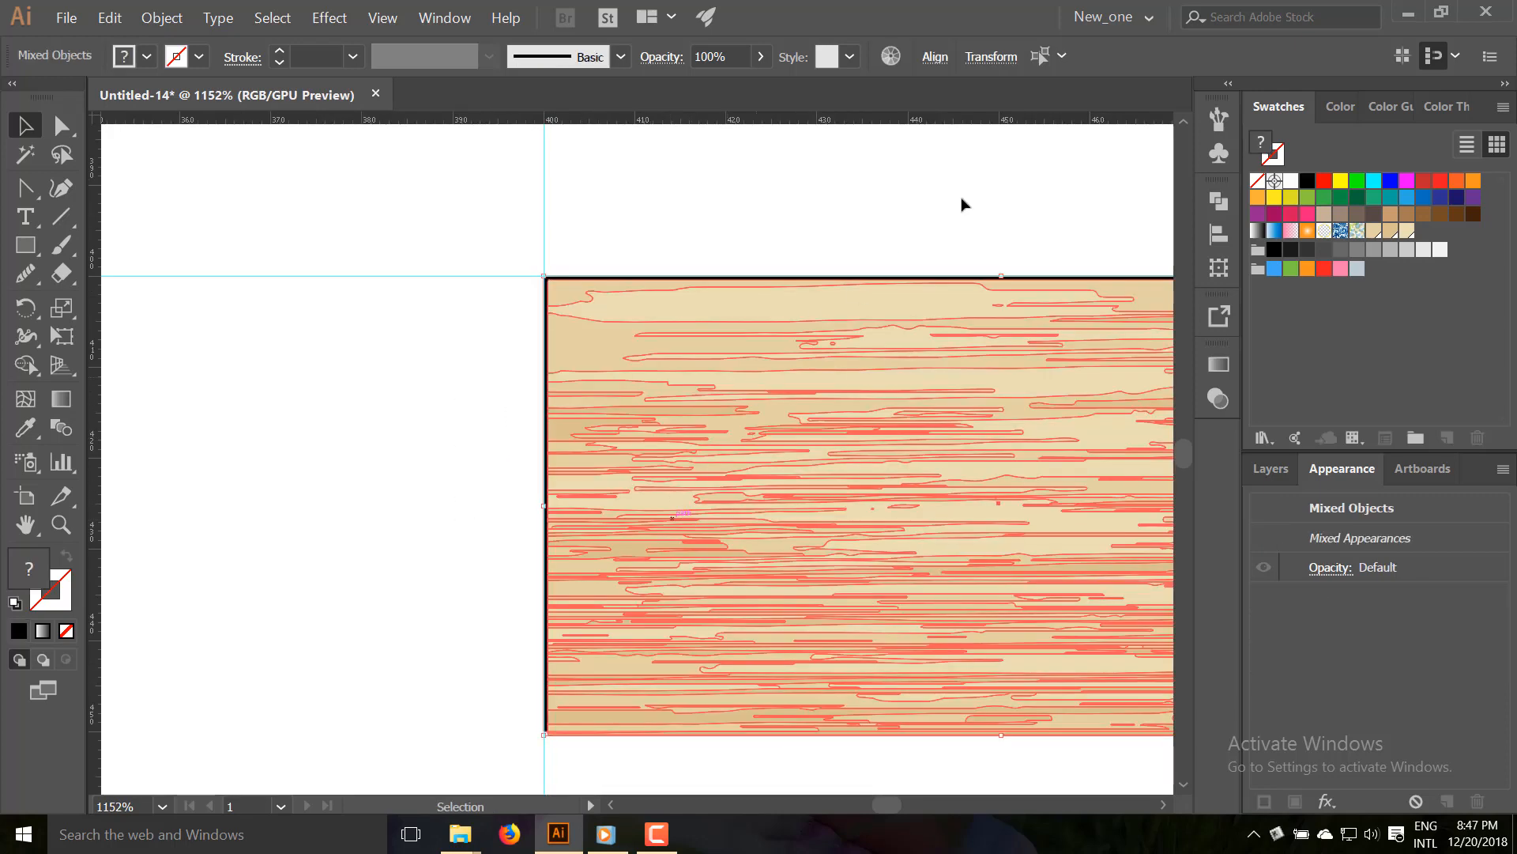
pyautogui.click(936, 56)
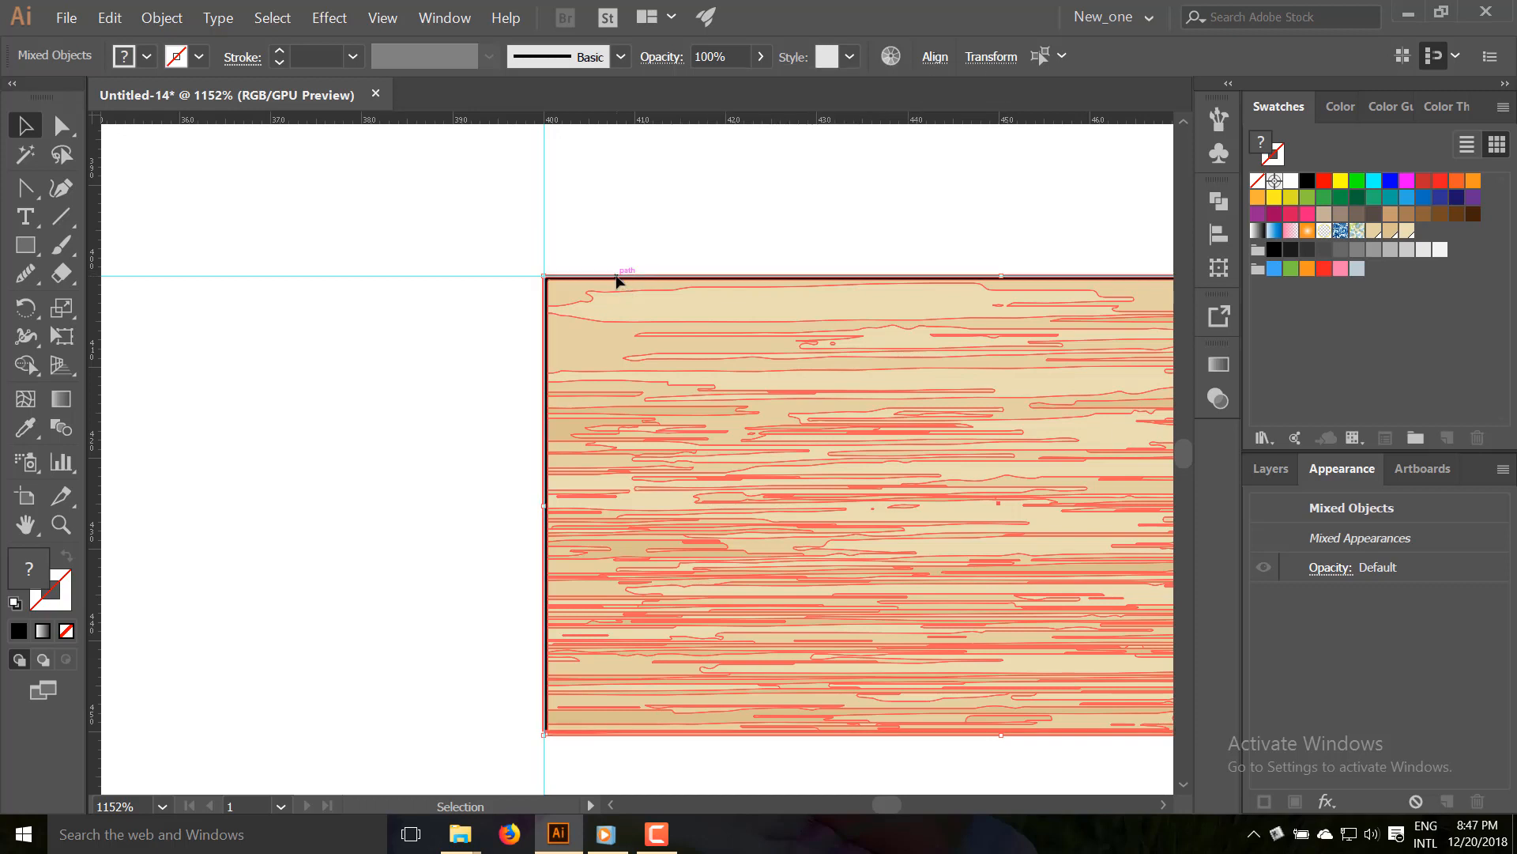
pyautogui.click(934, 64)
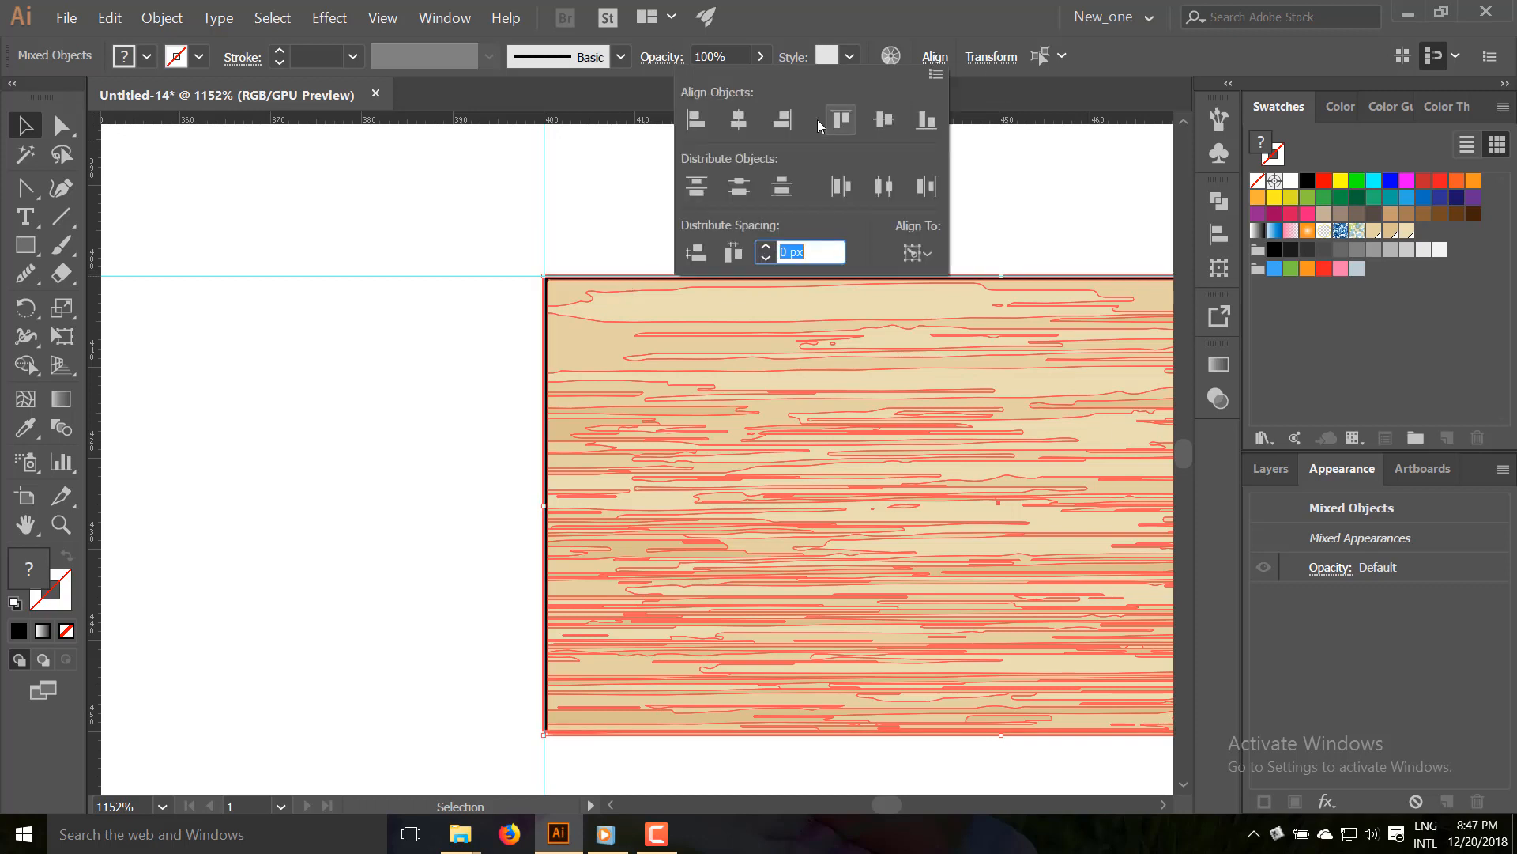
pyautogui.click(749, 125)
pyautogui.click(884, 119)
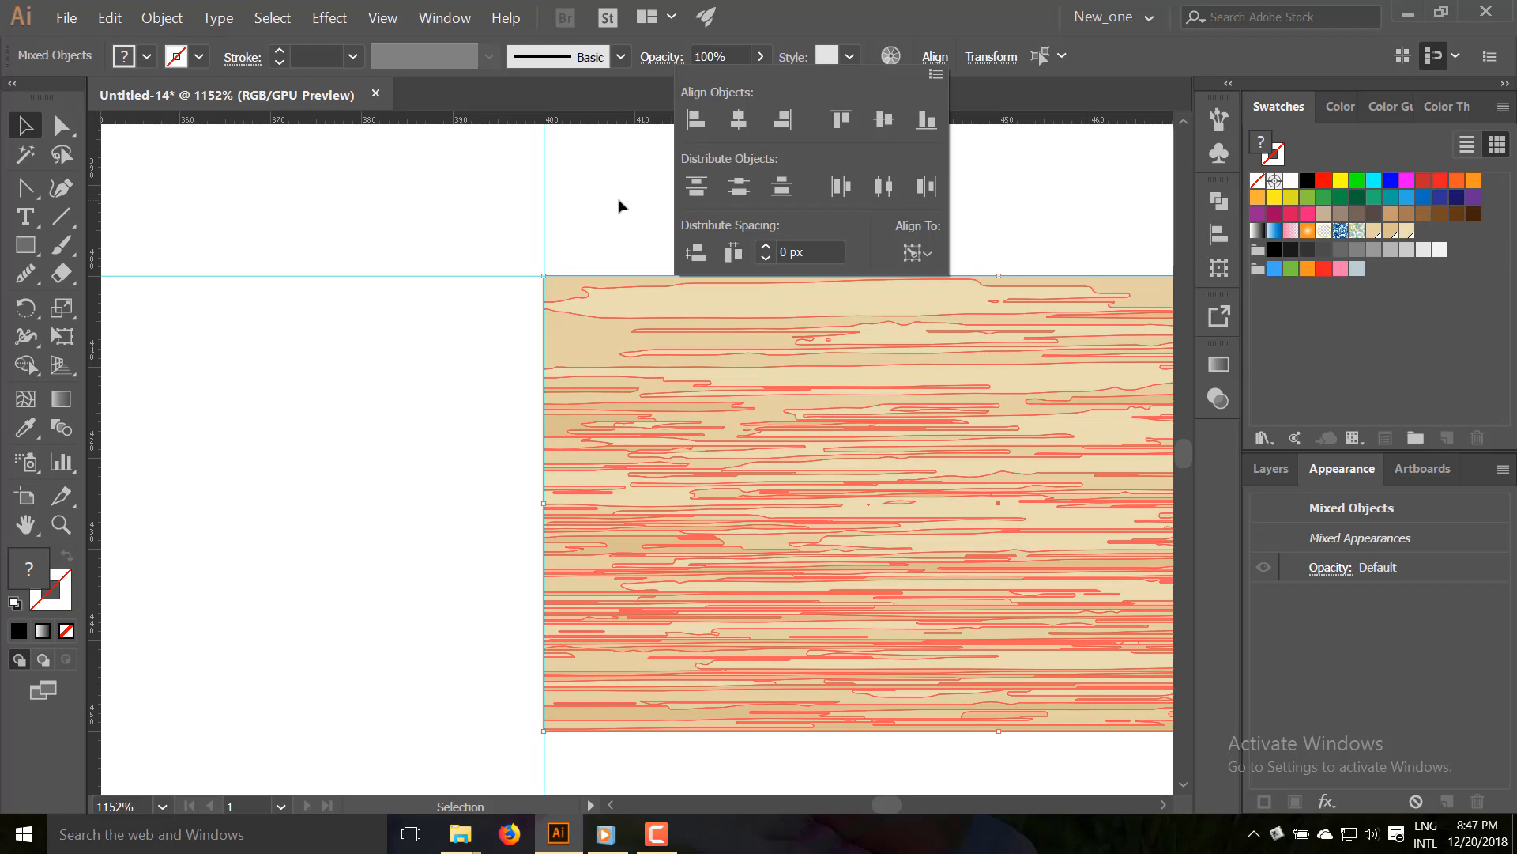
pyautogui.click(619, 206)
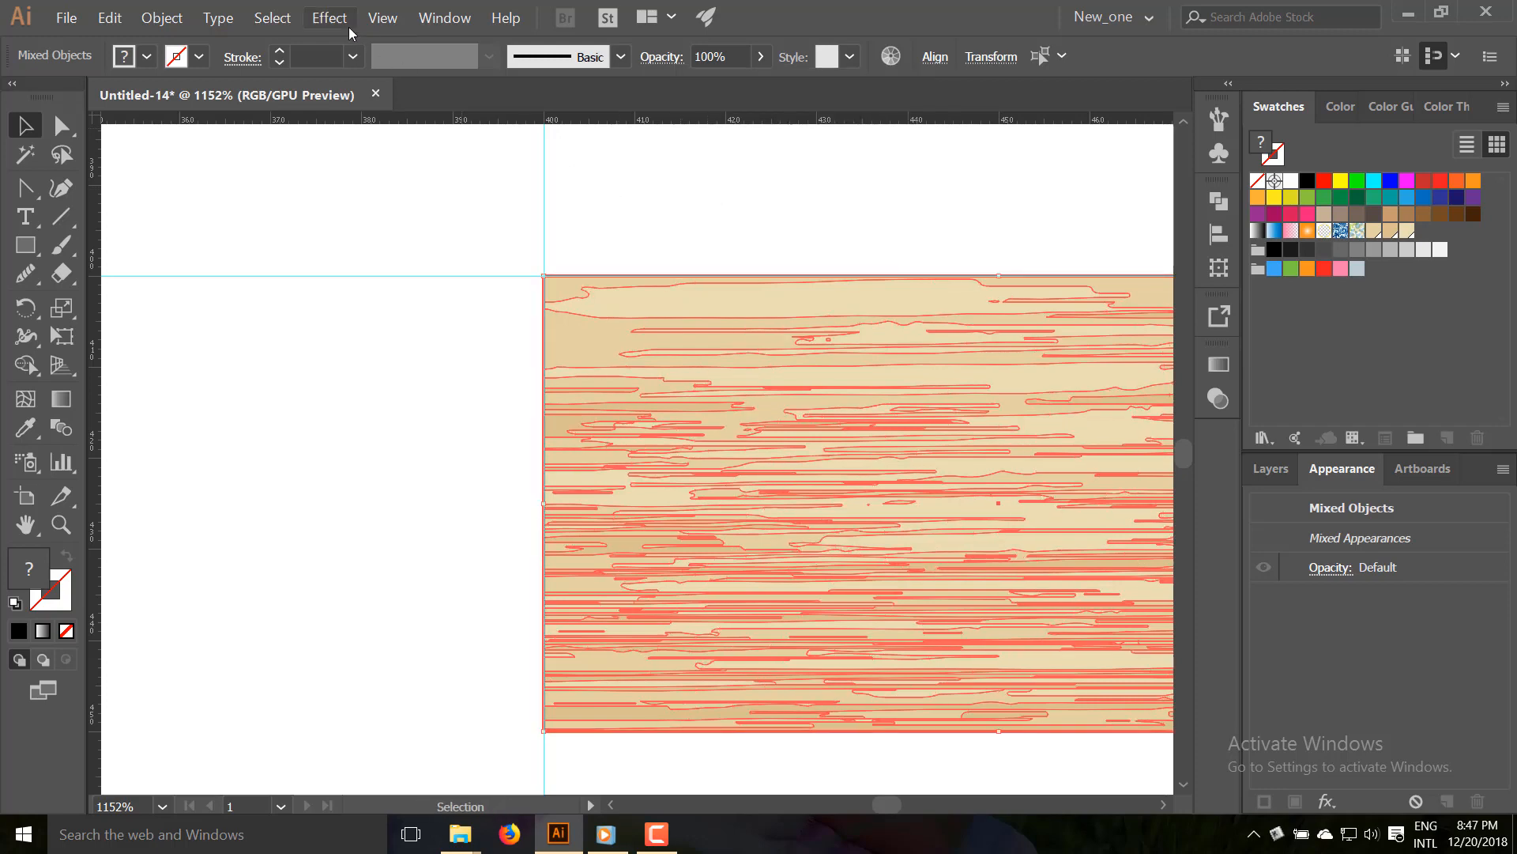
pyautogui.click(272, 17)
pyautogui.click(297, 77)
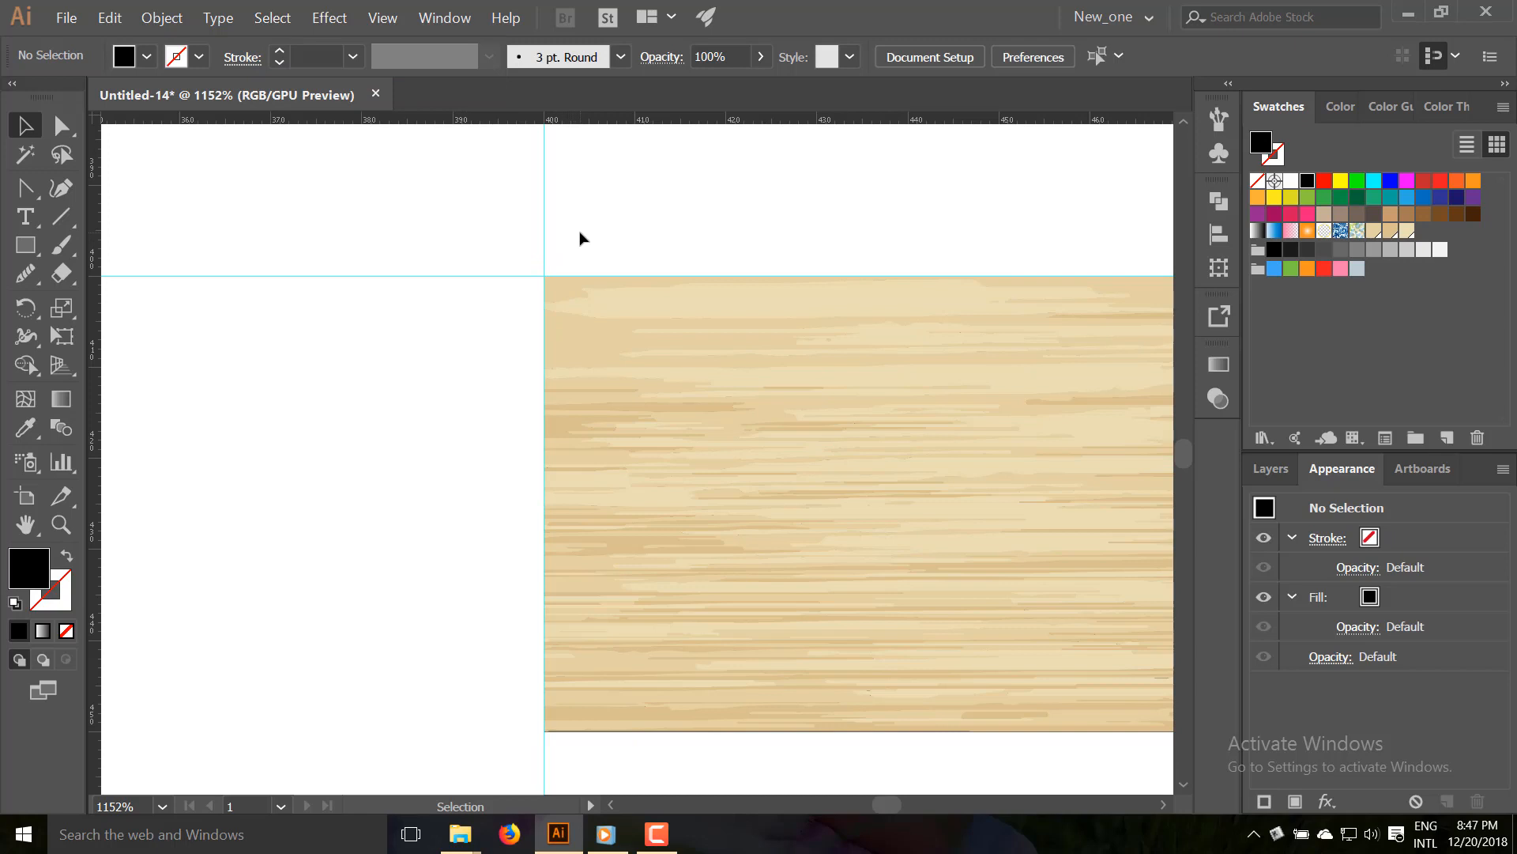
pyautogui.hotkey('ctrl', '0')
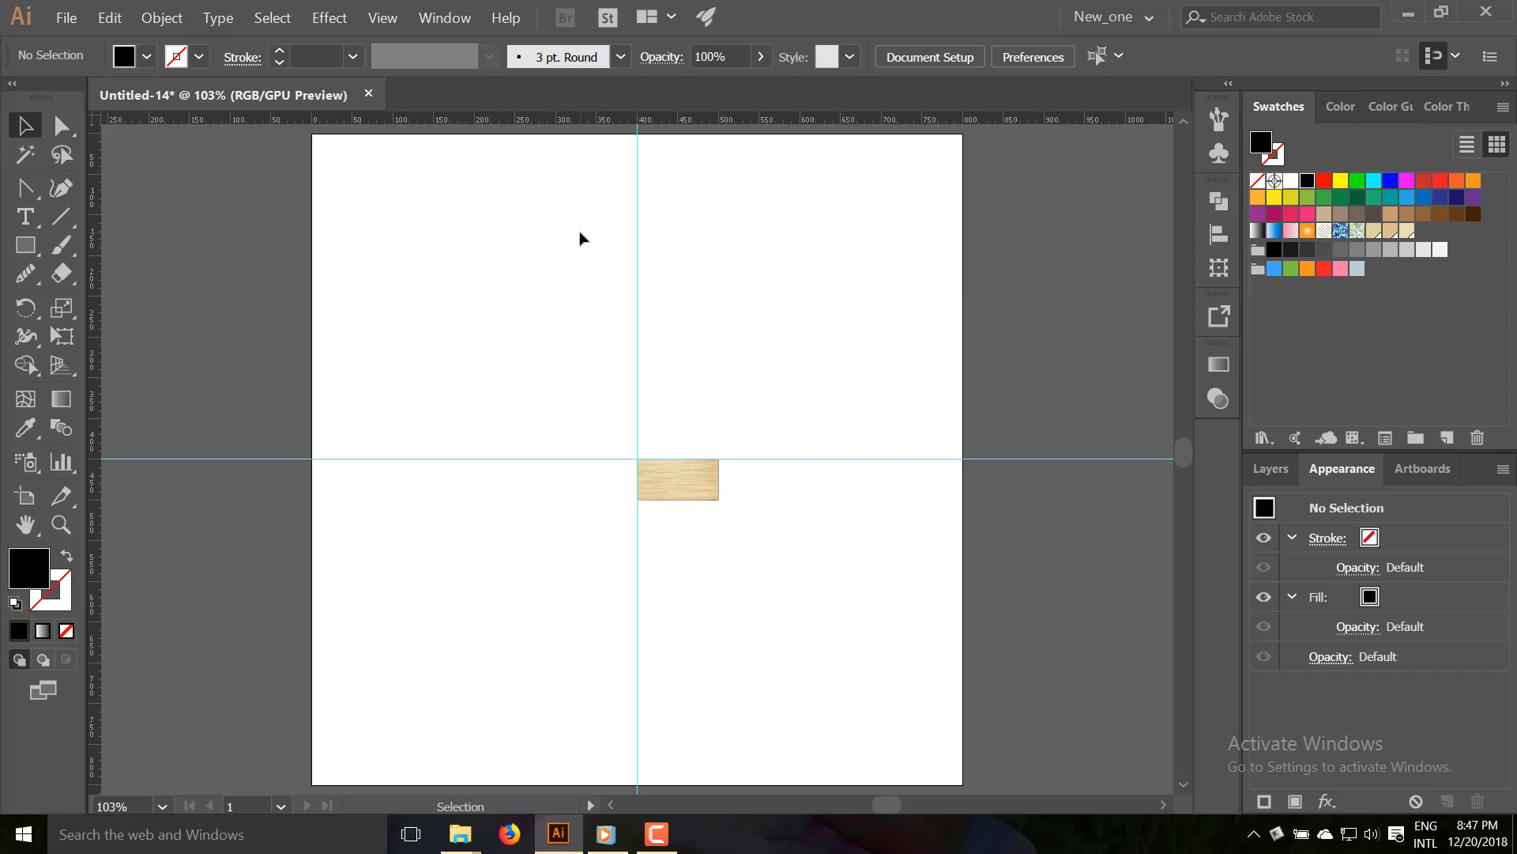
# Send the traced texture group to the back, behind the black rectangle, and clear the selection.
pyautogui.click(652, 465)
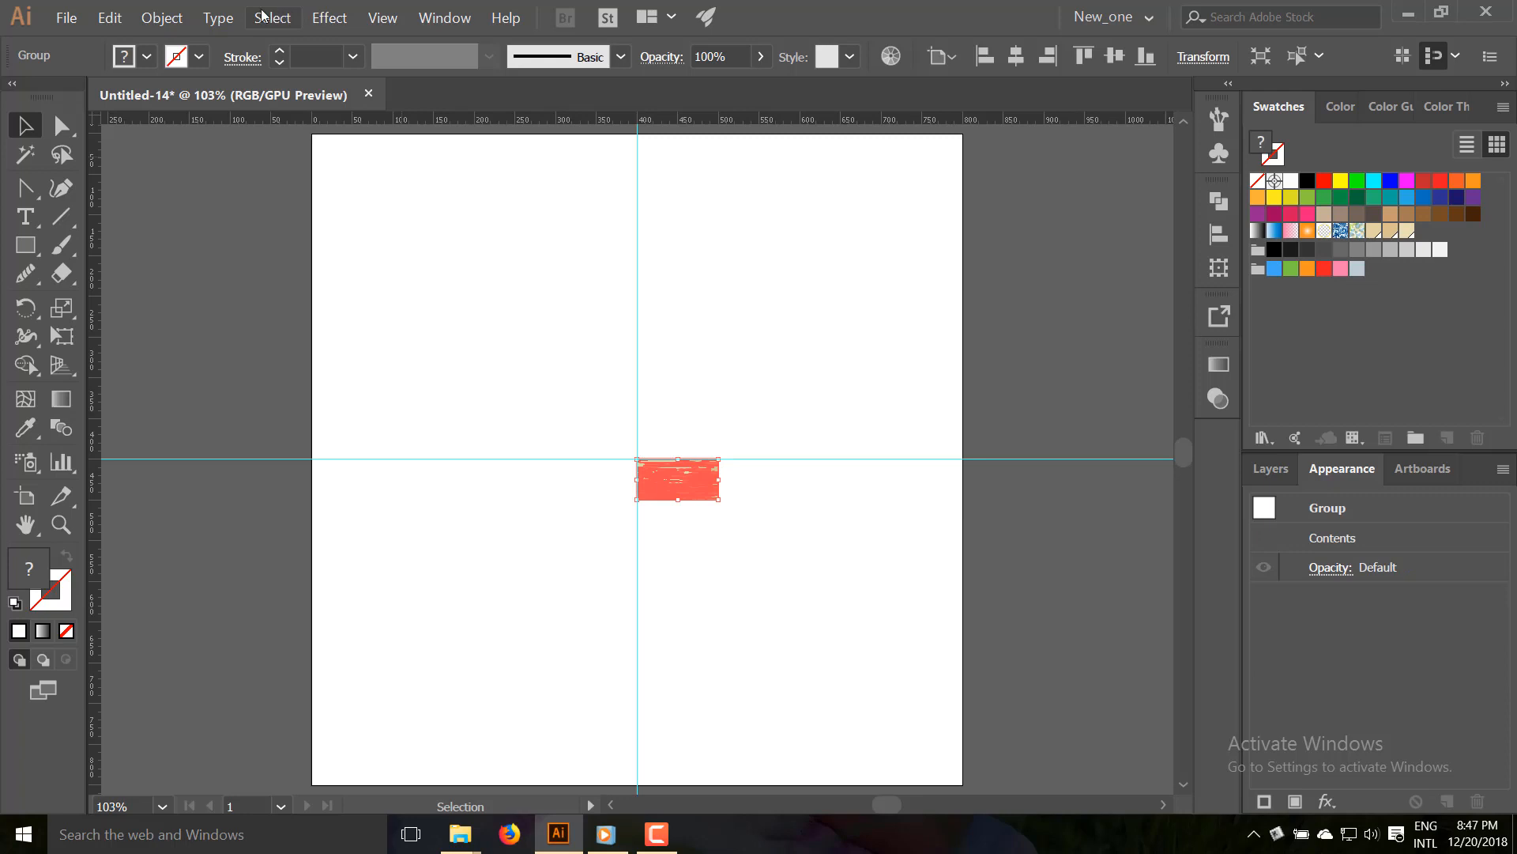
pyautogui.click(165, 18)
pyautogui.moveTo(188, 62)
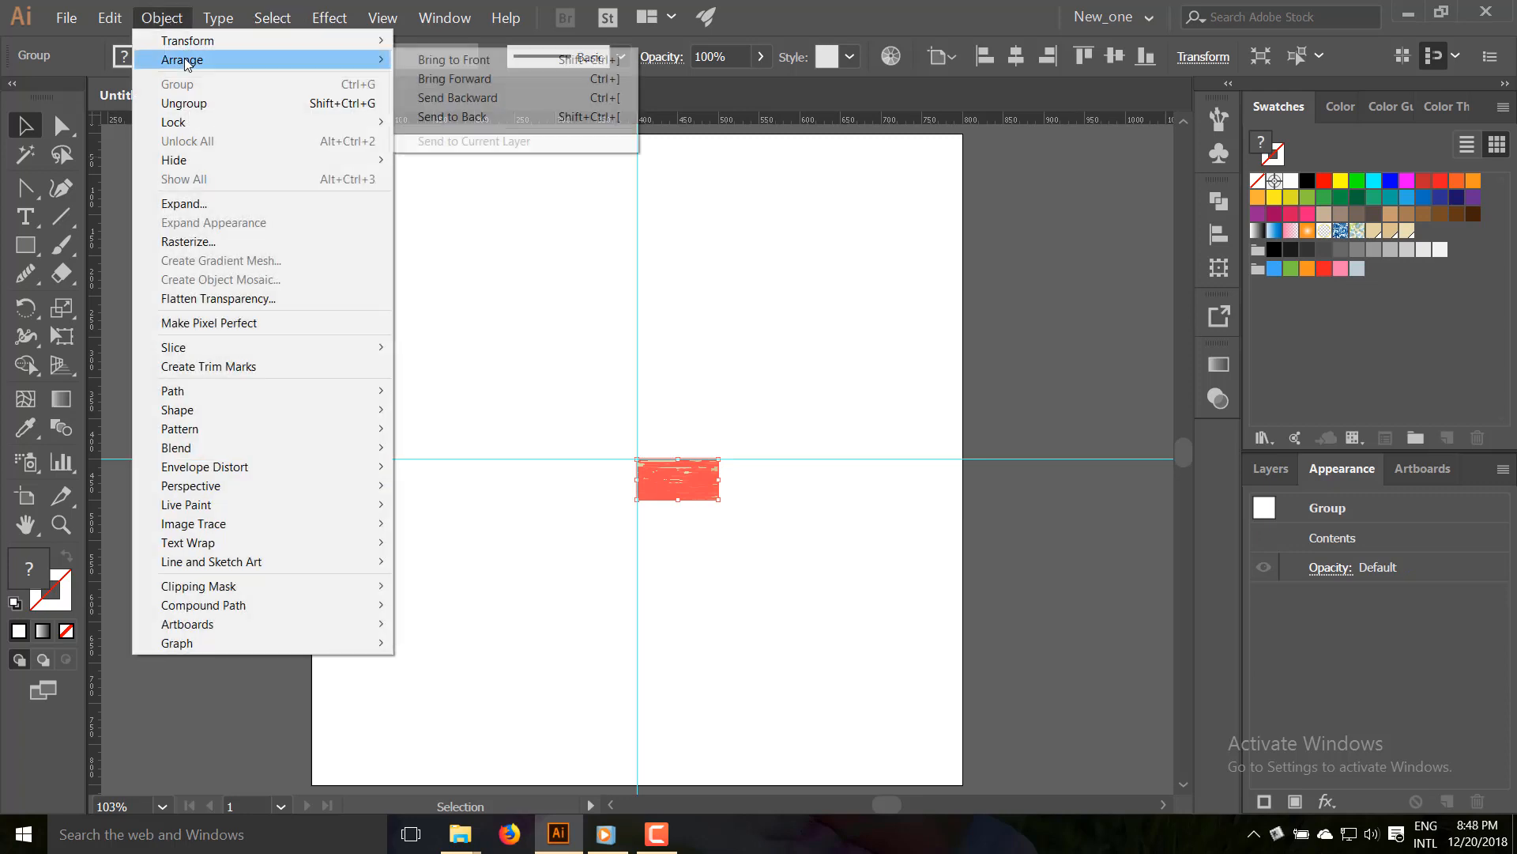
pyautogui.click(483, 120)
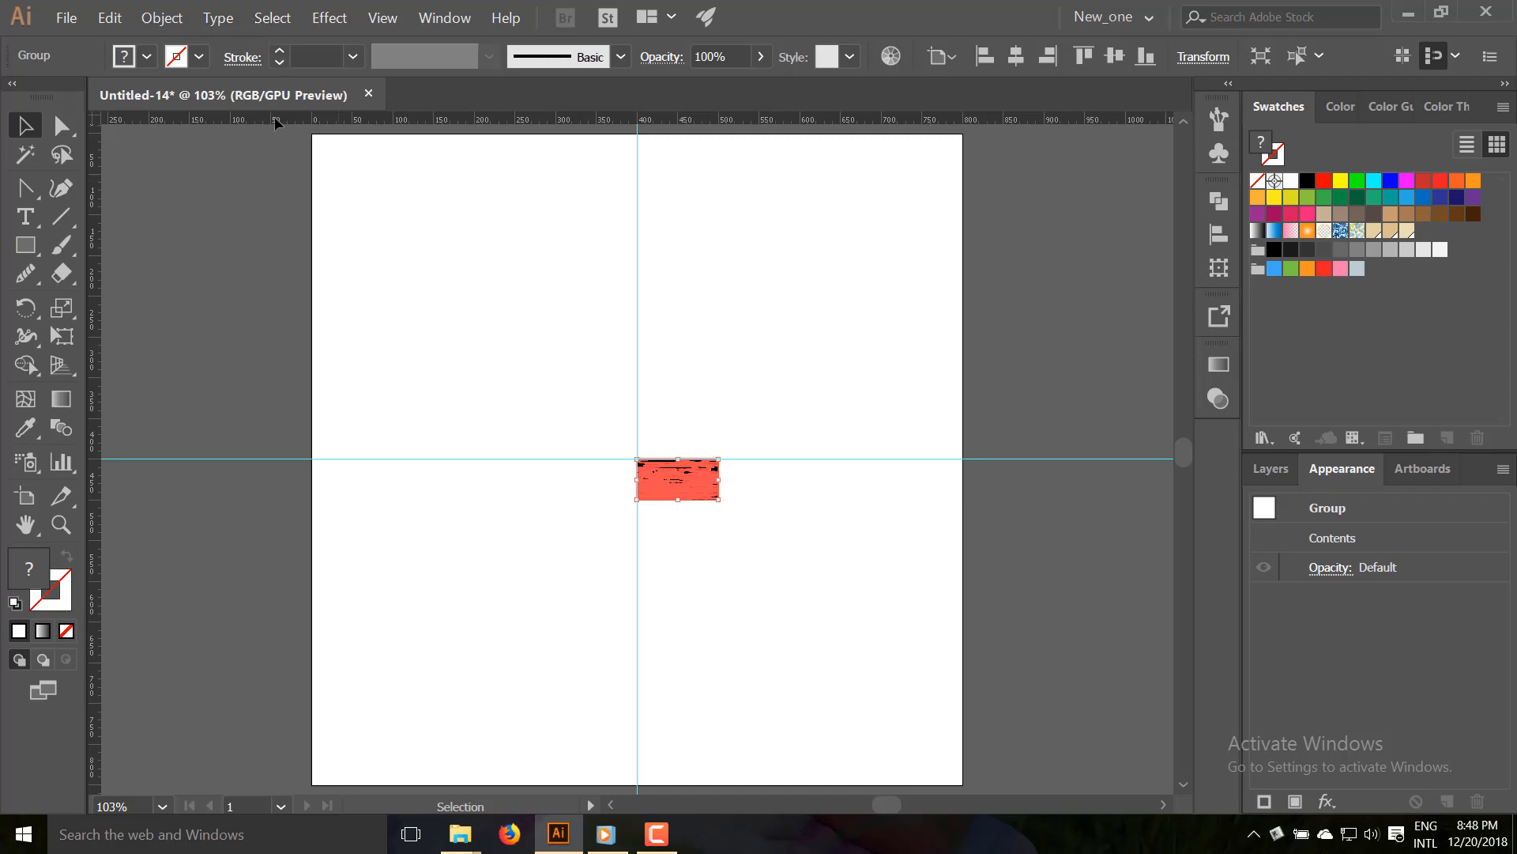
pyautogui.hotkey('ctrl', 'x')
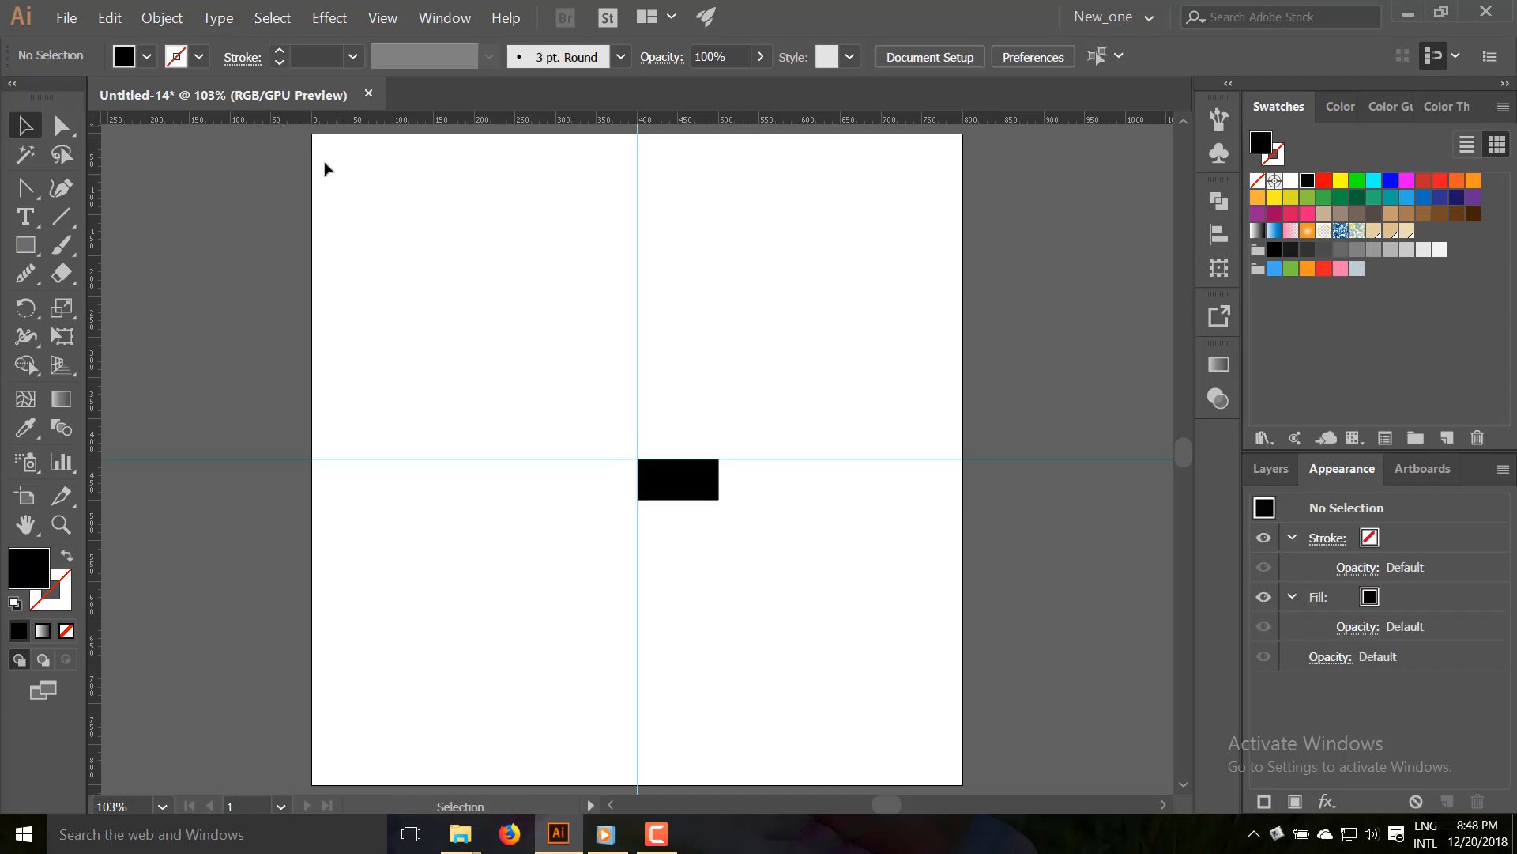
# Fill the black rectangle with the default white-to-black linear gradient.
pyautogui.click(707, 488)
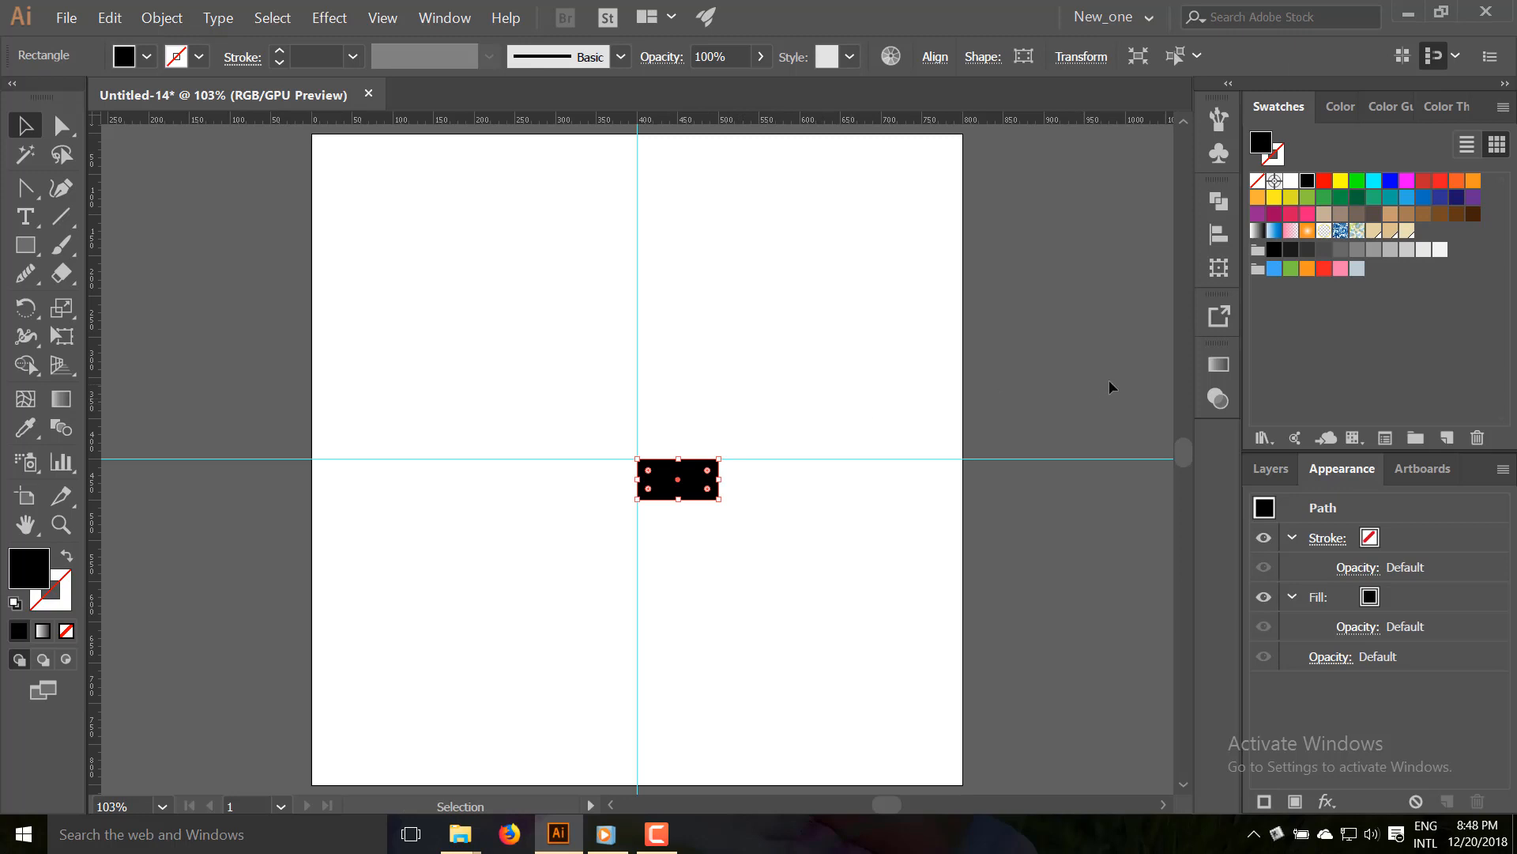
pyautogui.click(1212, 362)
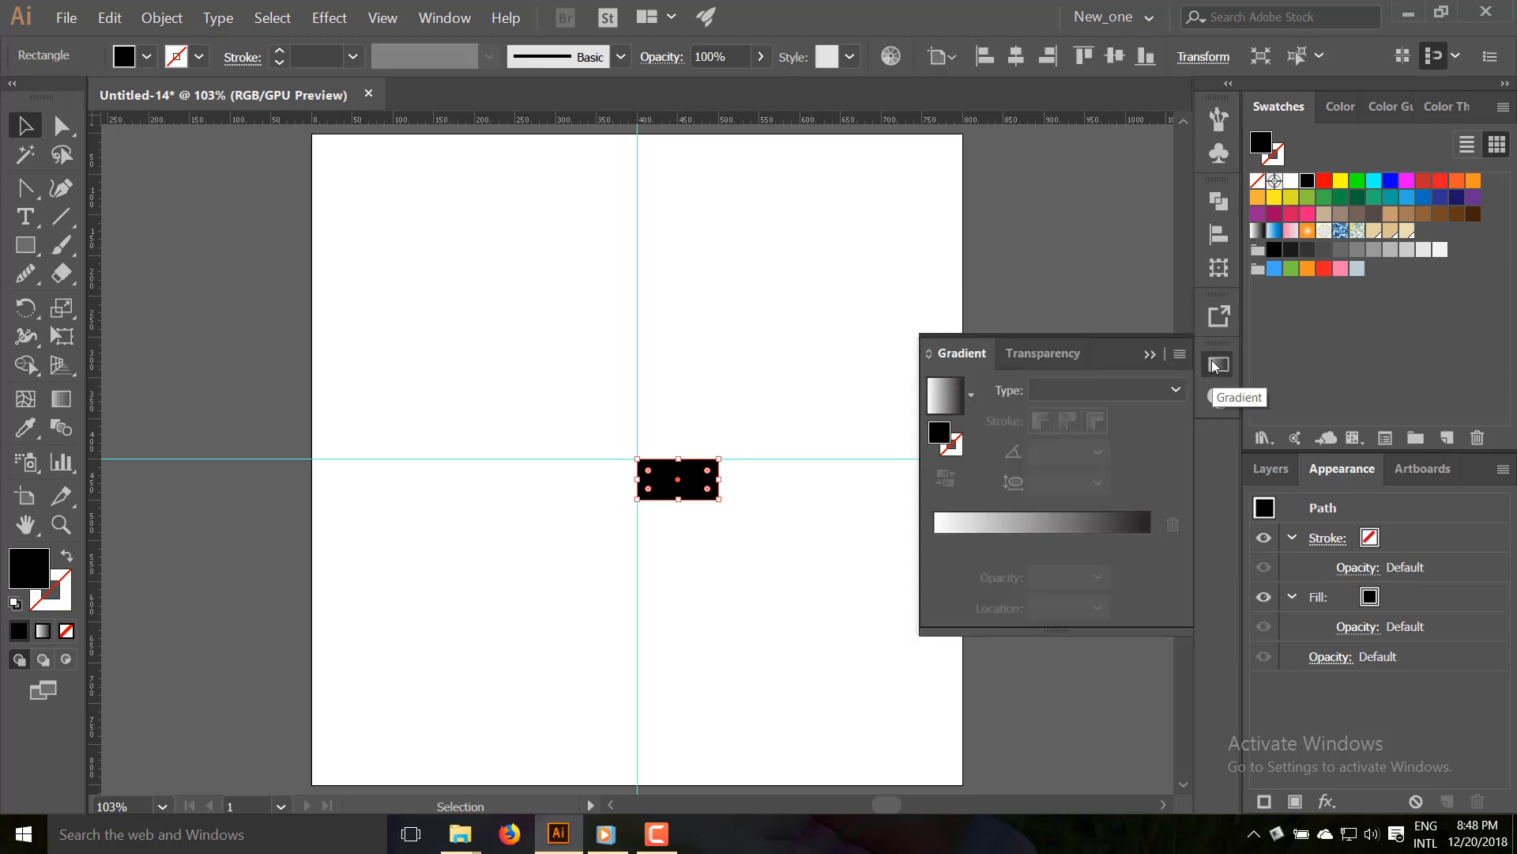
pyautogui.click(769, 254)
pyautogui.click(447, 18)
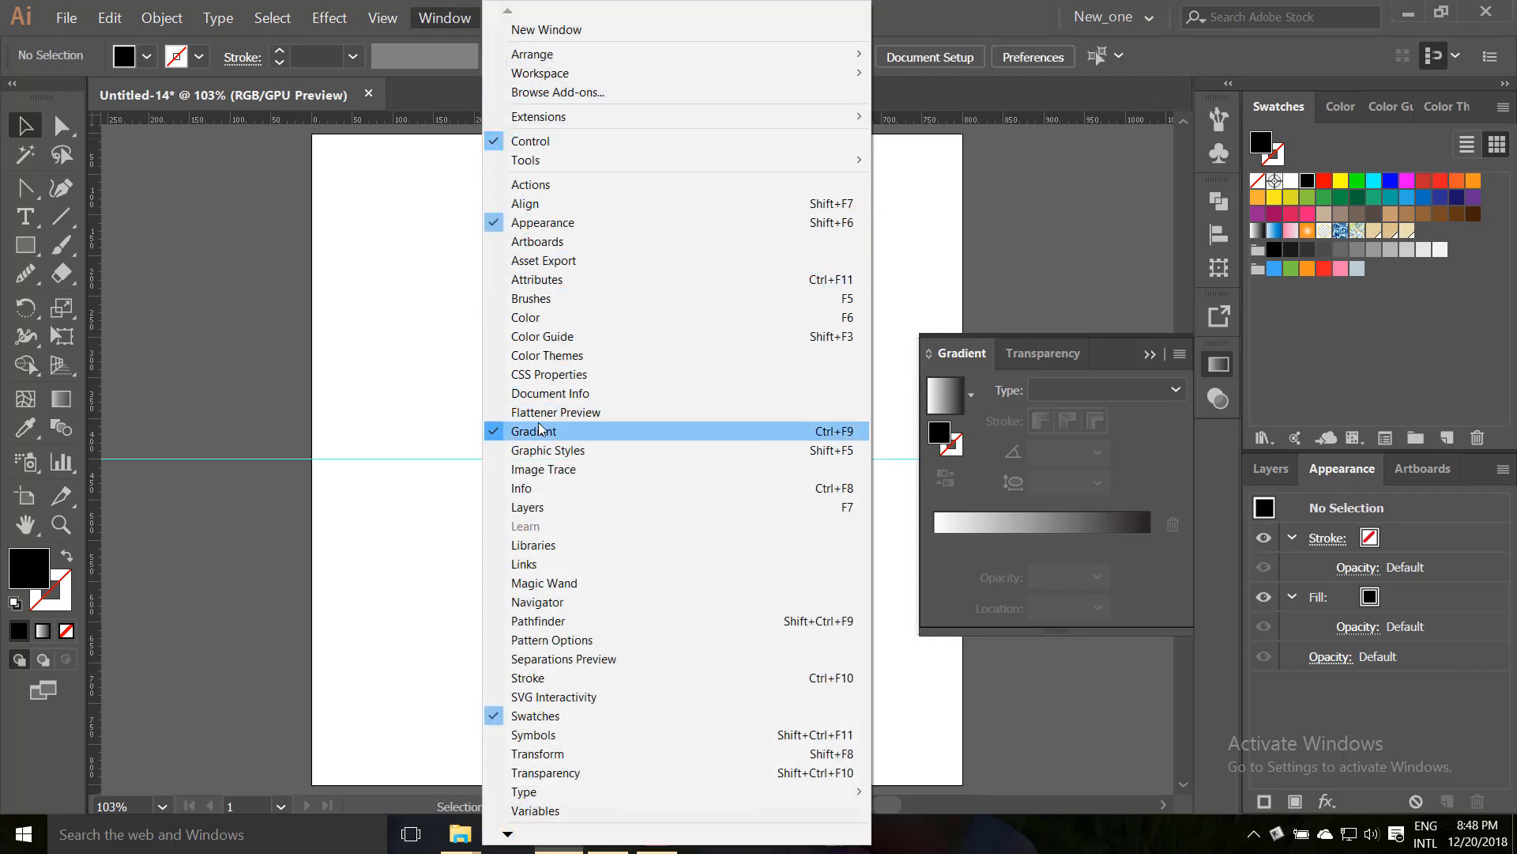
pyautogui.click(952, 399)
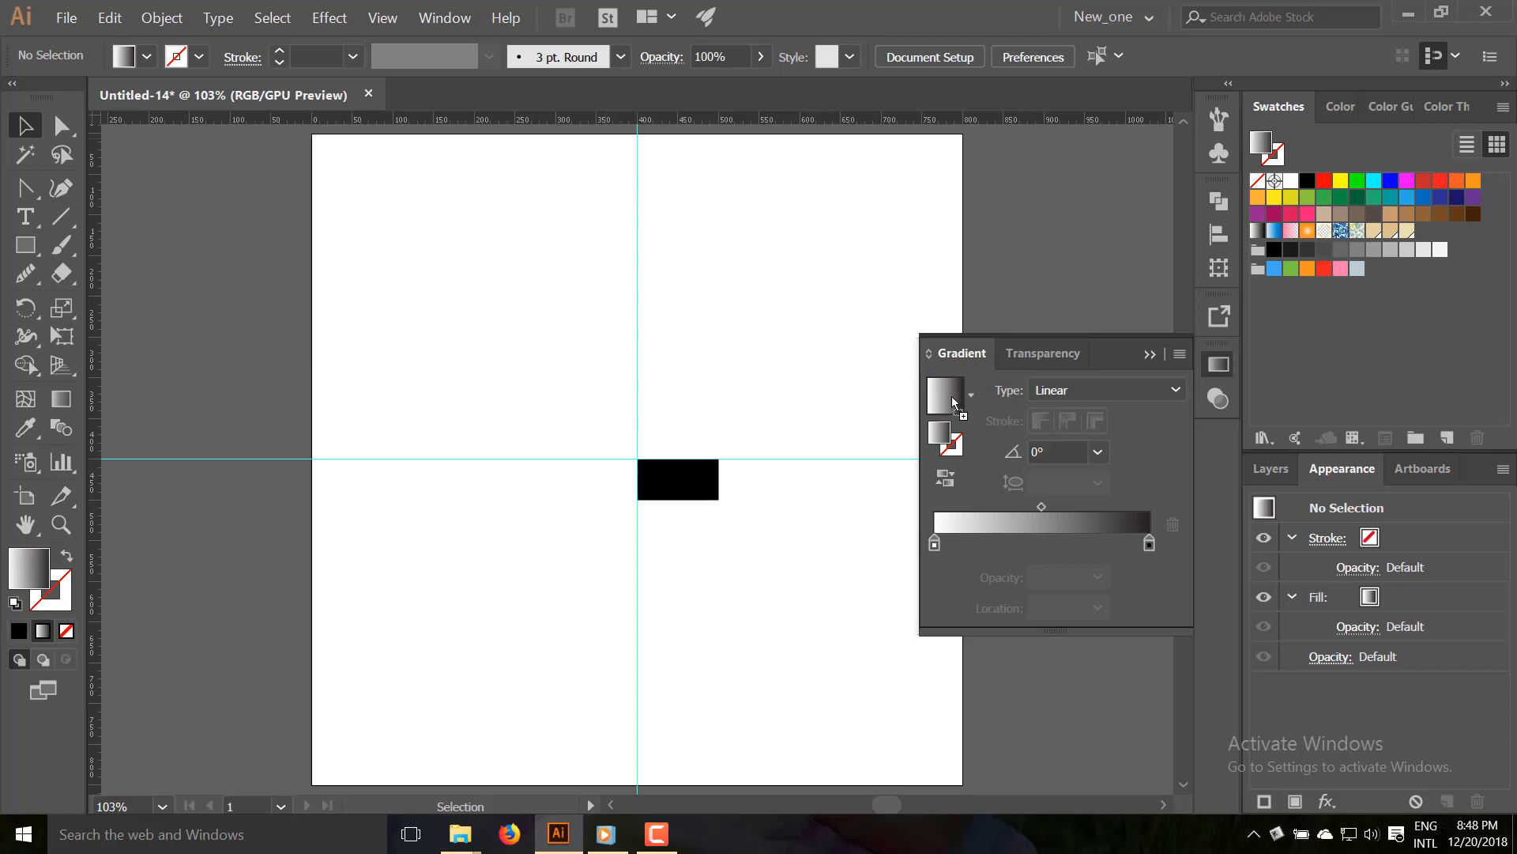
pyautogui.click(708, 494)
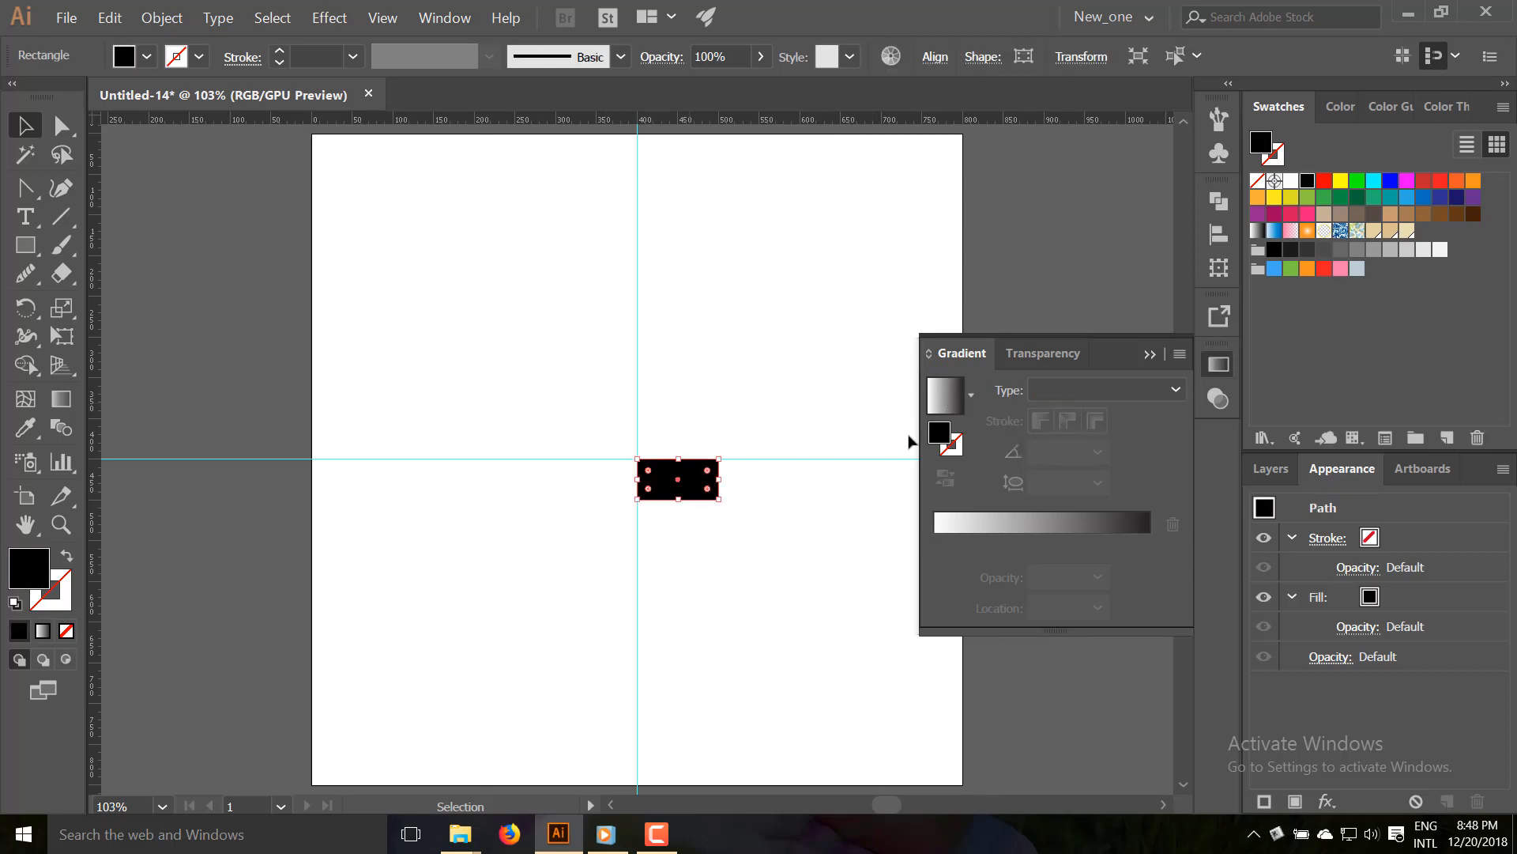
pyautogui.click(946, 395)
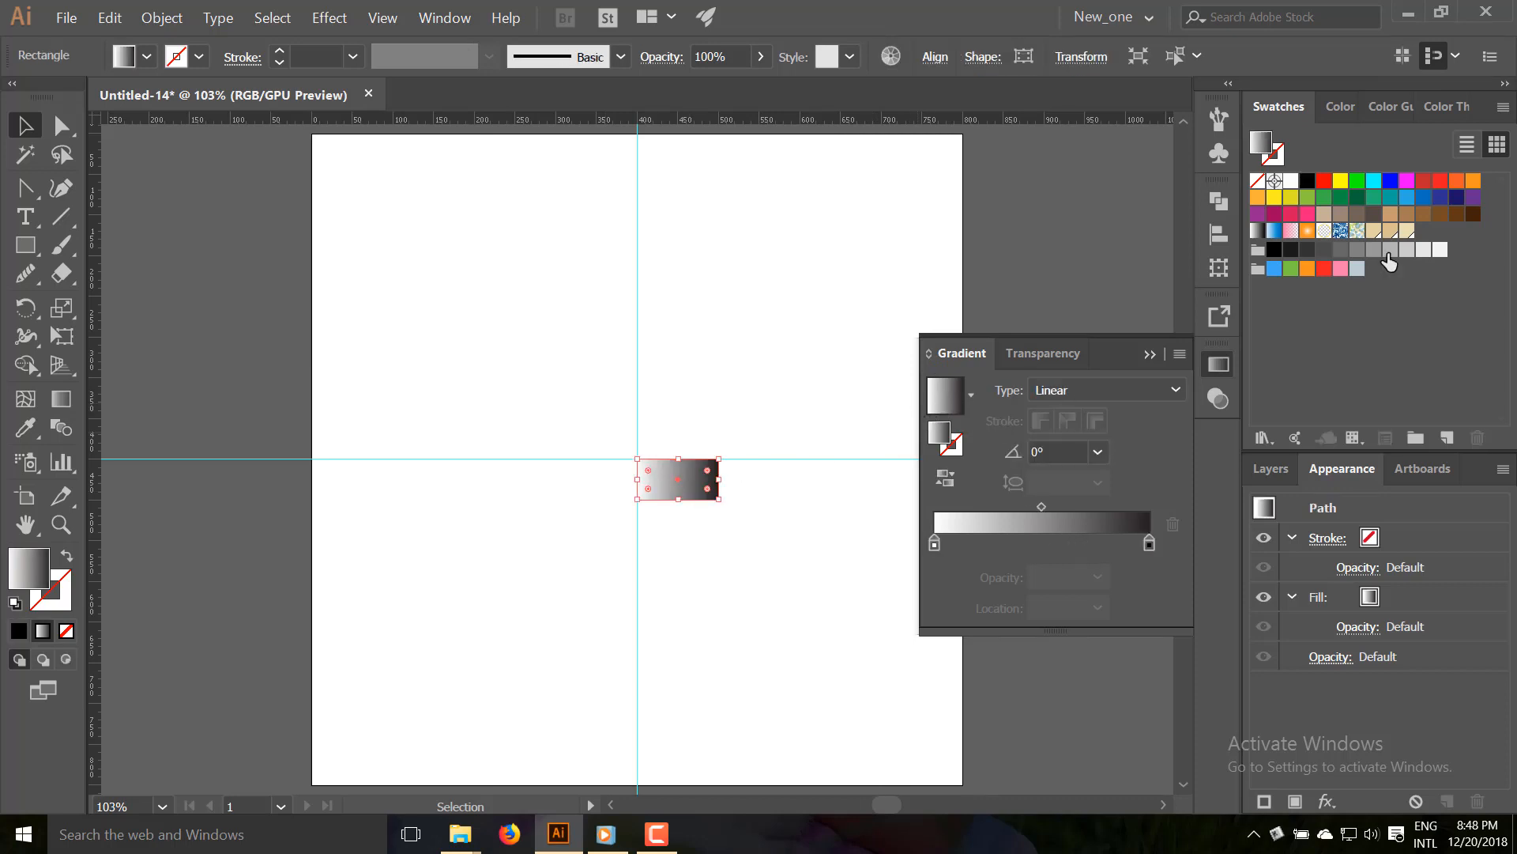
# Make the gradient run tan–white–tan using the darker tan wood swatch at both ends, with the white stop at 63.06%.
pyautogui.moveTo(1396, 230); pyautogui.dragTo(1153, 589)
pyautogui.moveTo(1139, 543); pyautogui.dragTo(1153, 542)
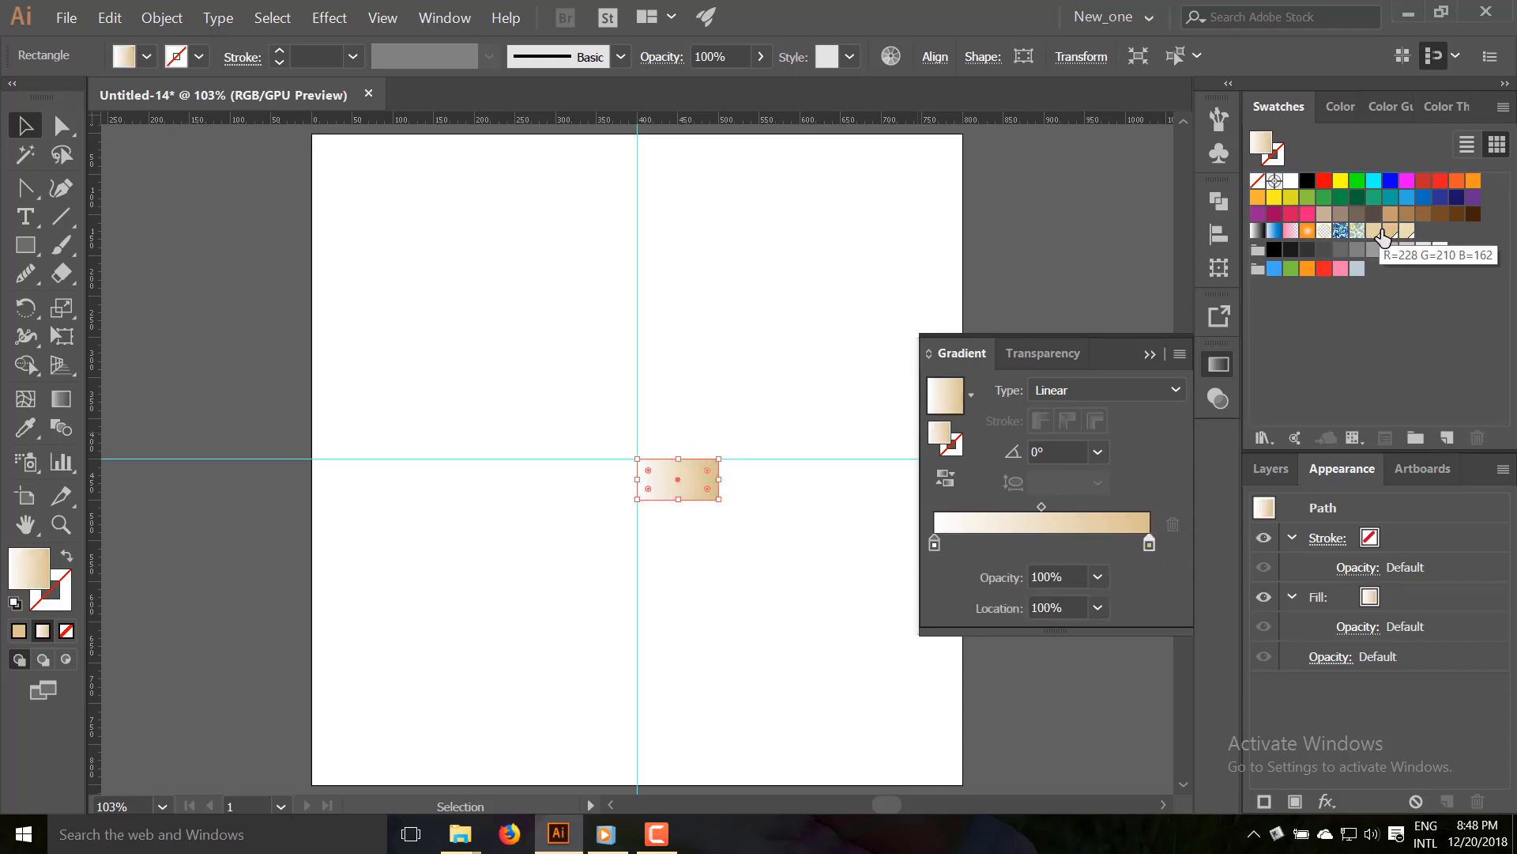
pyautogui.moveTo(934, 543); pyautogui.dragTo(1070, 543)
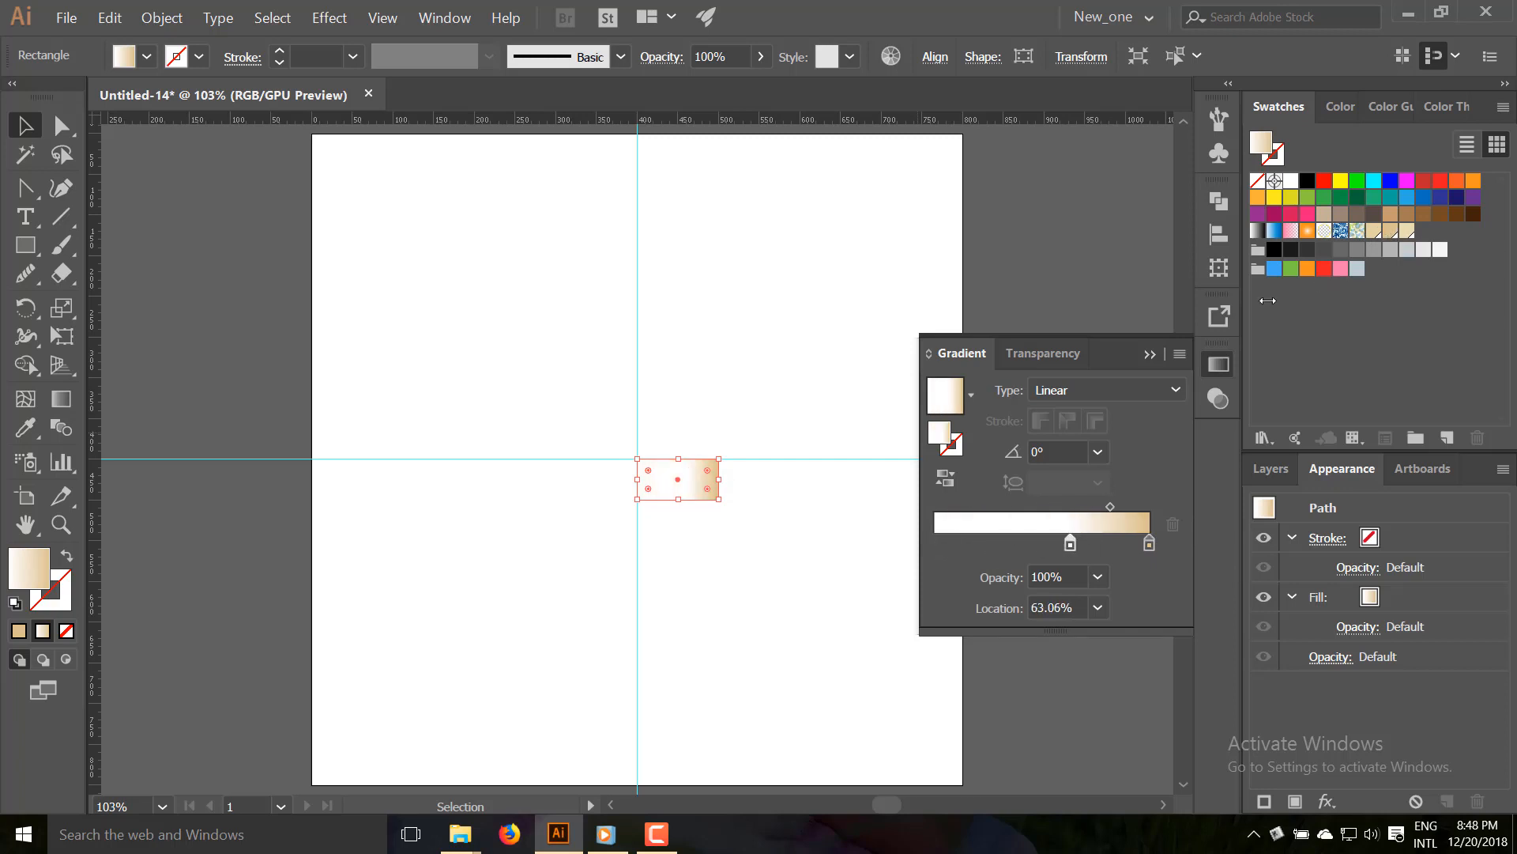
pyautogui.moveTo(1390, 230); pyautogui.dragTo(935, 544)
# Set the gradient's first midpoint location to 13% and its second midpoint location to 86%.
pyautogui.moveTo(1002, 507); pyautogui.dragTo(960, 505)
pyautogui.moveTo(1077, 608); pyautogui.dragTo(966, 609)
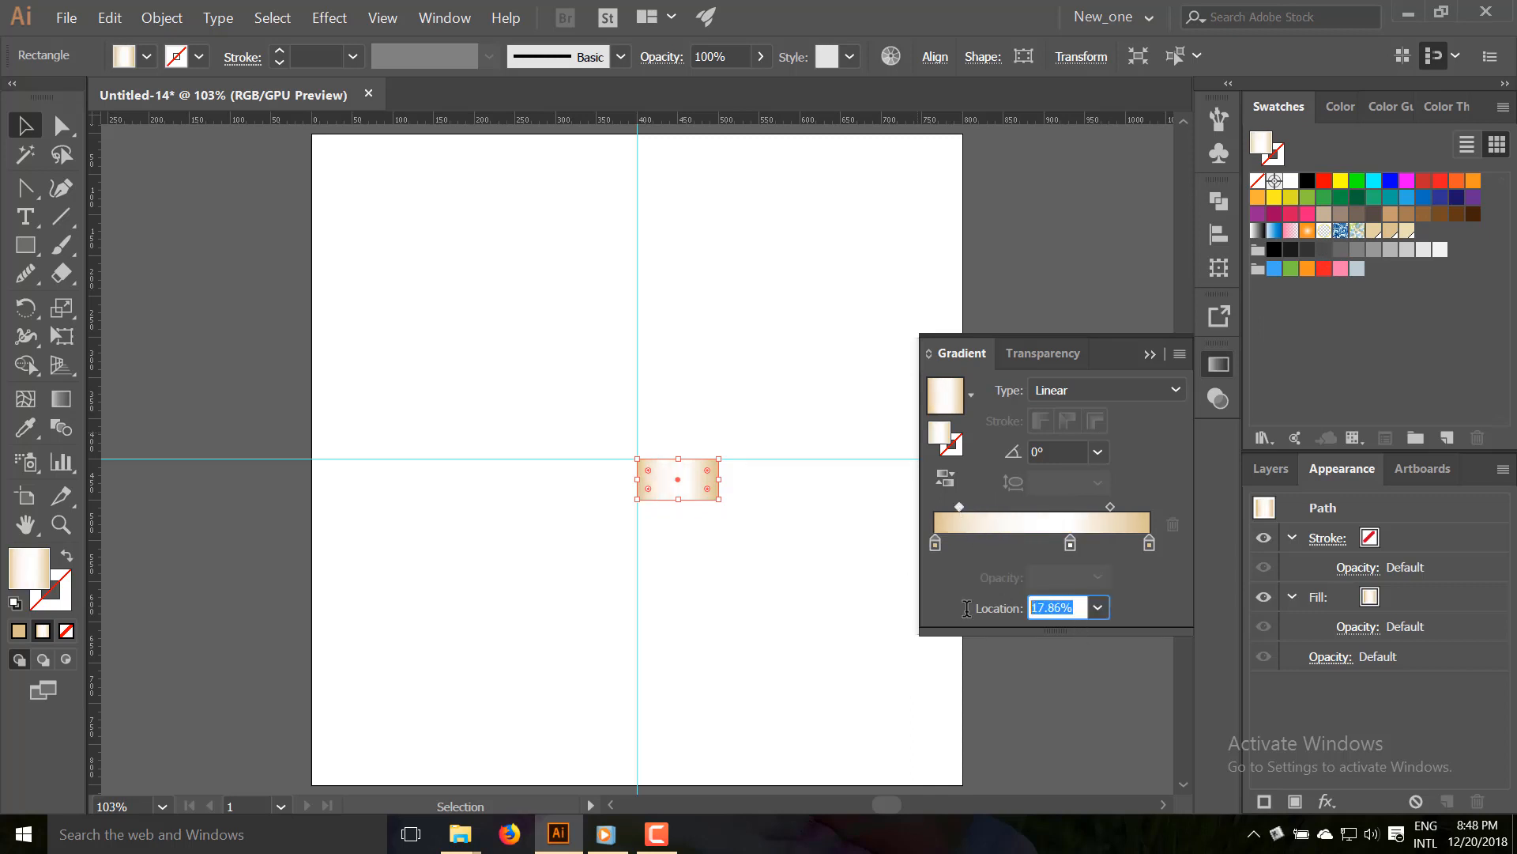
pyautogui.write('13')
pyautogui.press('Return')
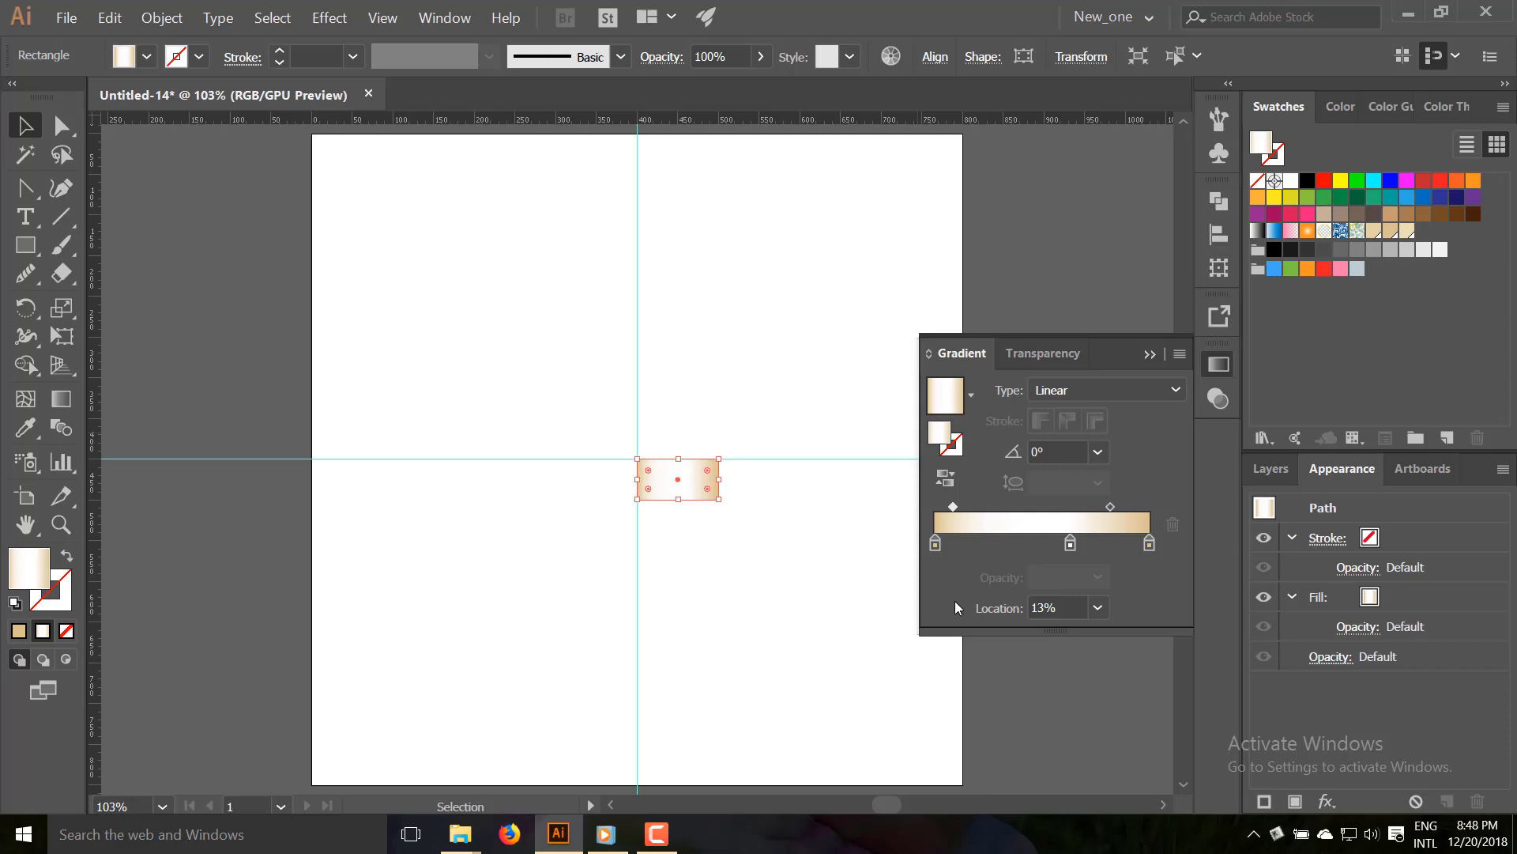
pyautogui.click(1110, 506)
pyautogui.moveTo(1063, 607); pyautogui.dragTo(972, 616)
pyautogui.write('86')
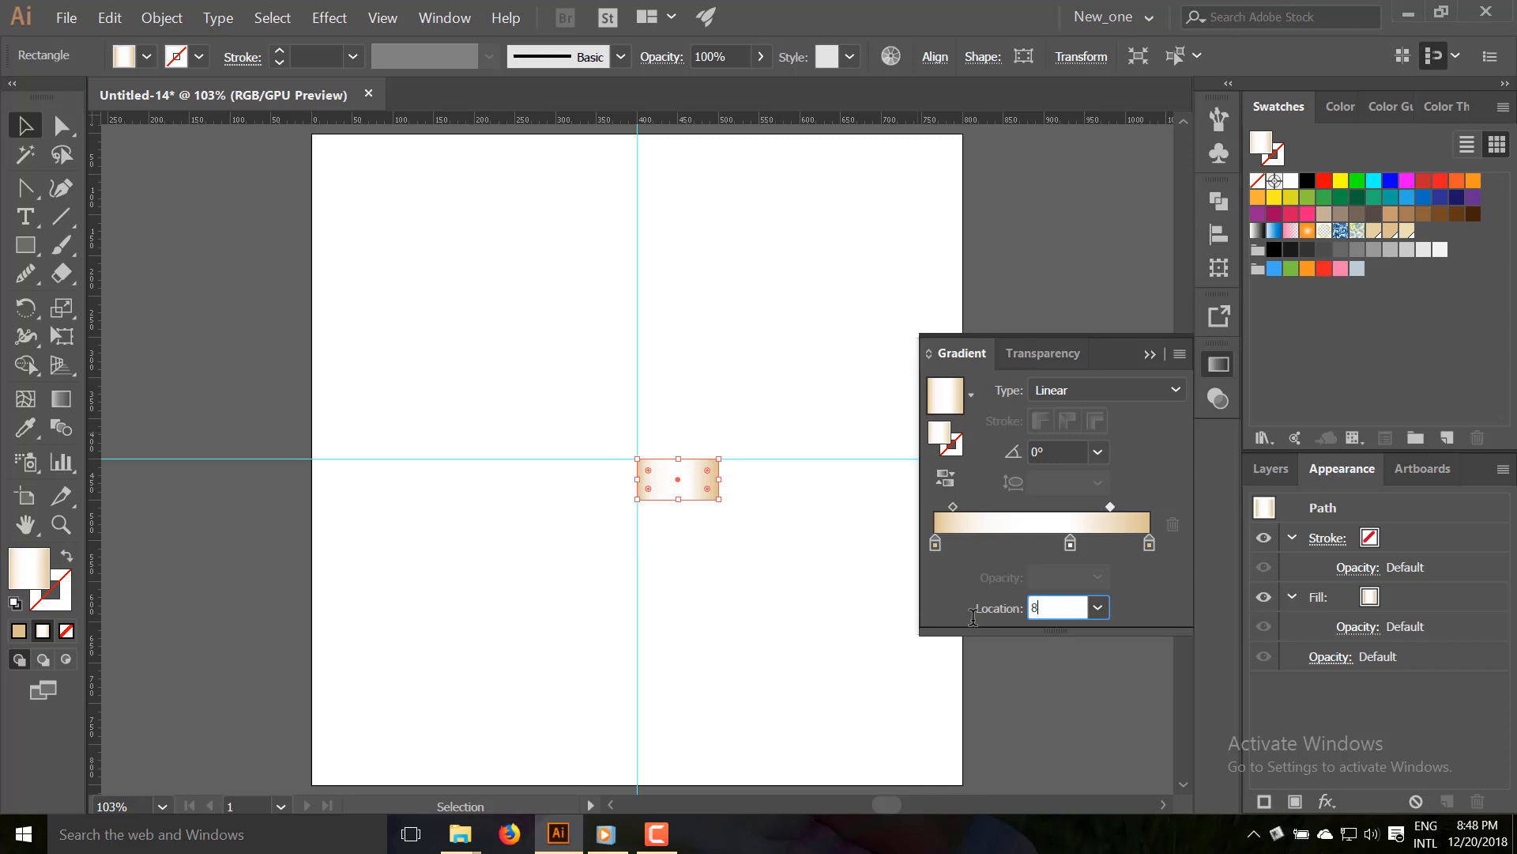
pyautogui.press('Return')
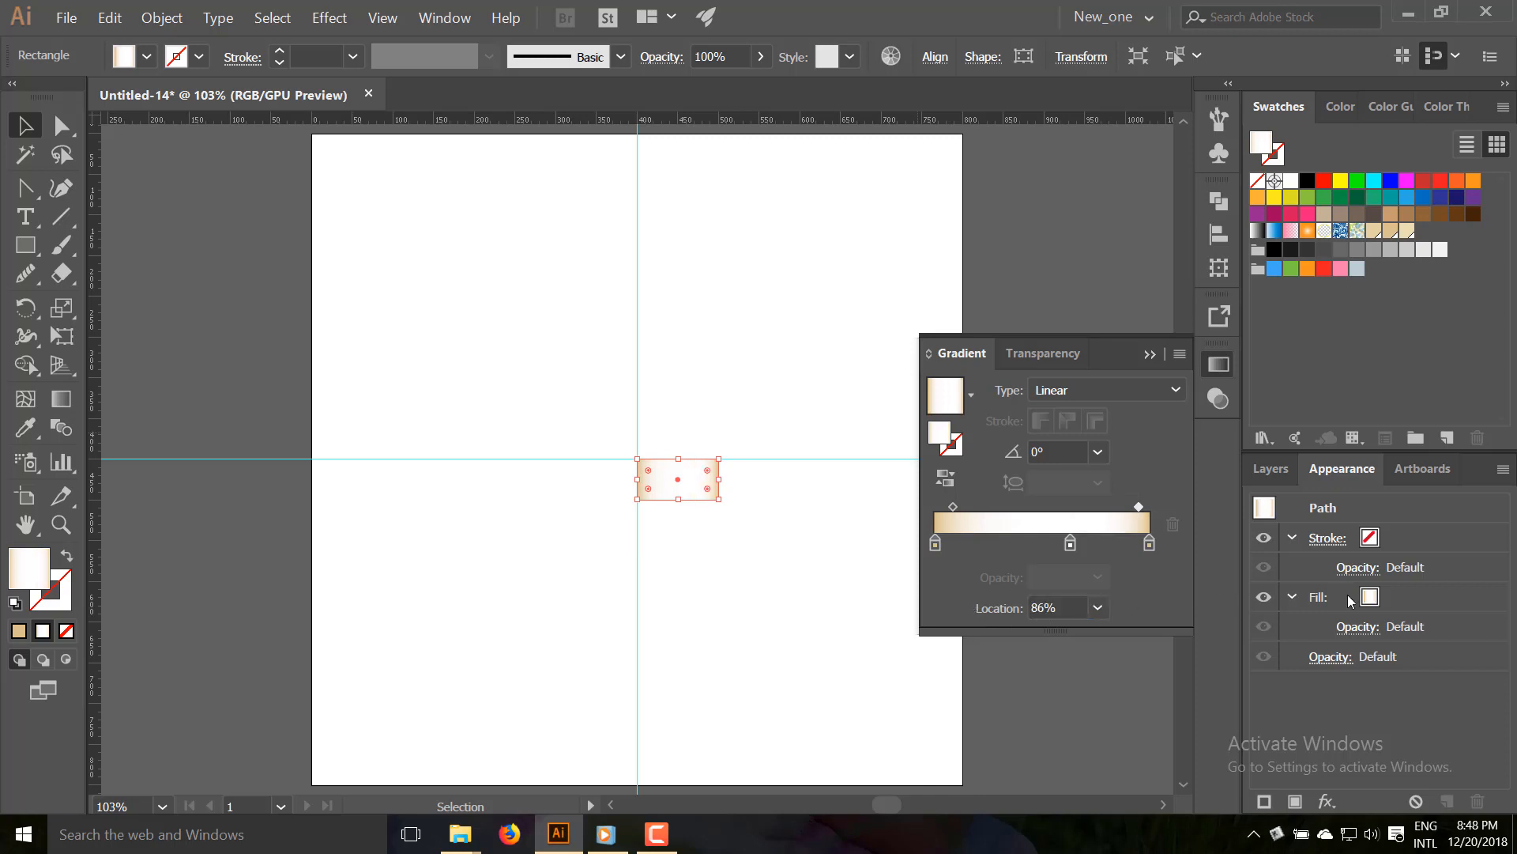
# Change the blending mode of the rectangle's gradient fill to Multiply.
pyautogui.click(1393, 599)
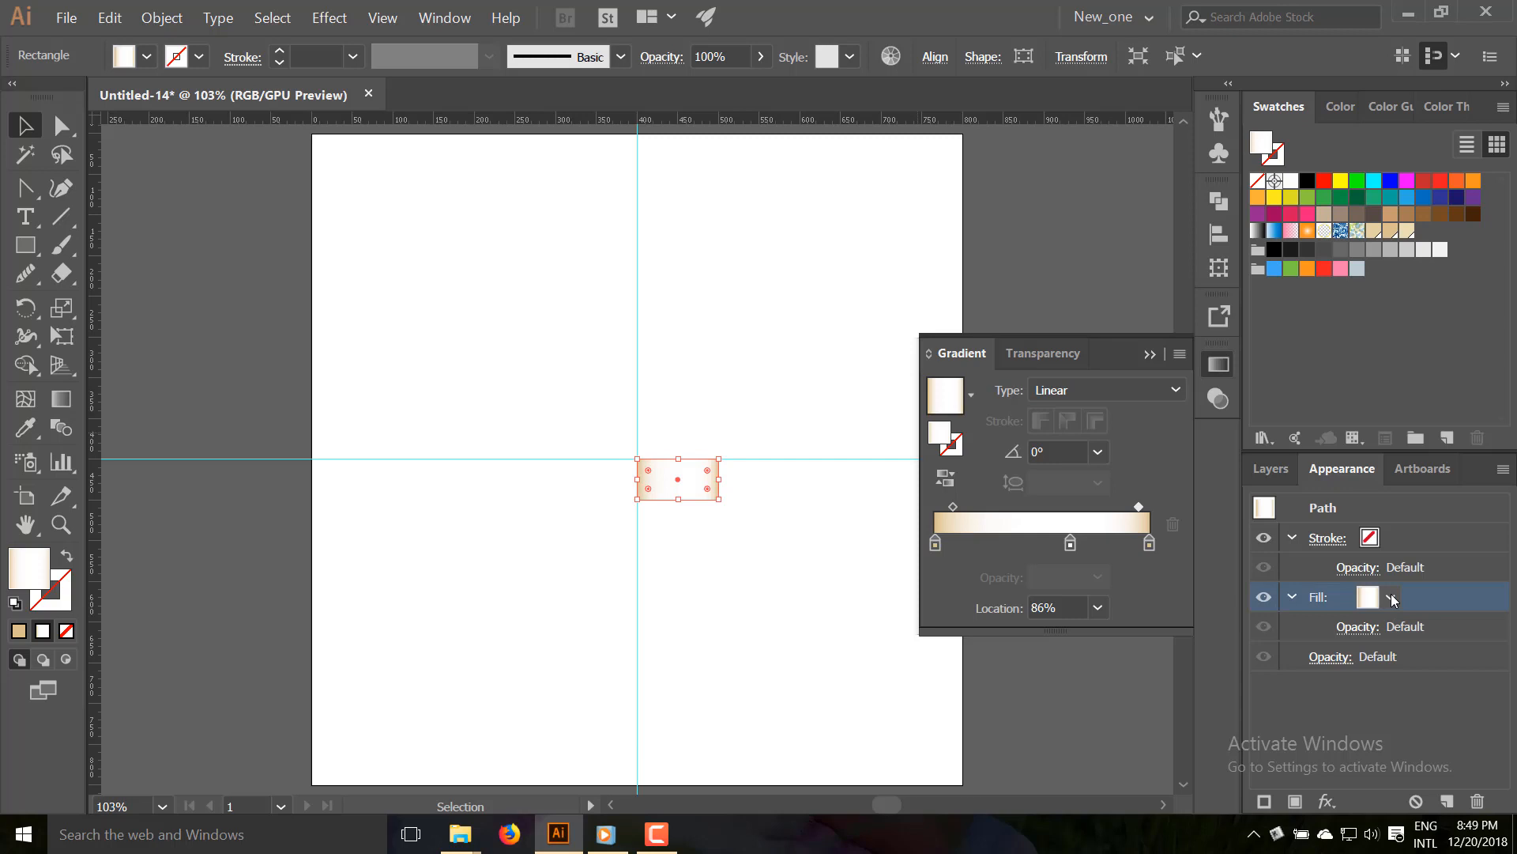
pyautogui.click(1359, 626)
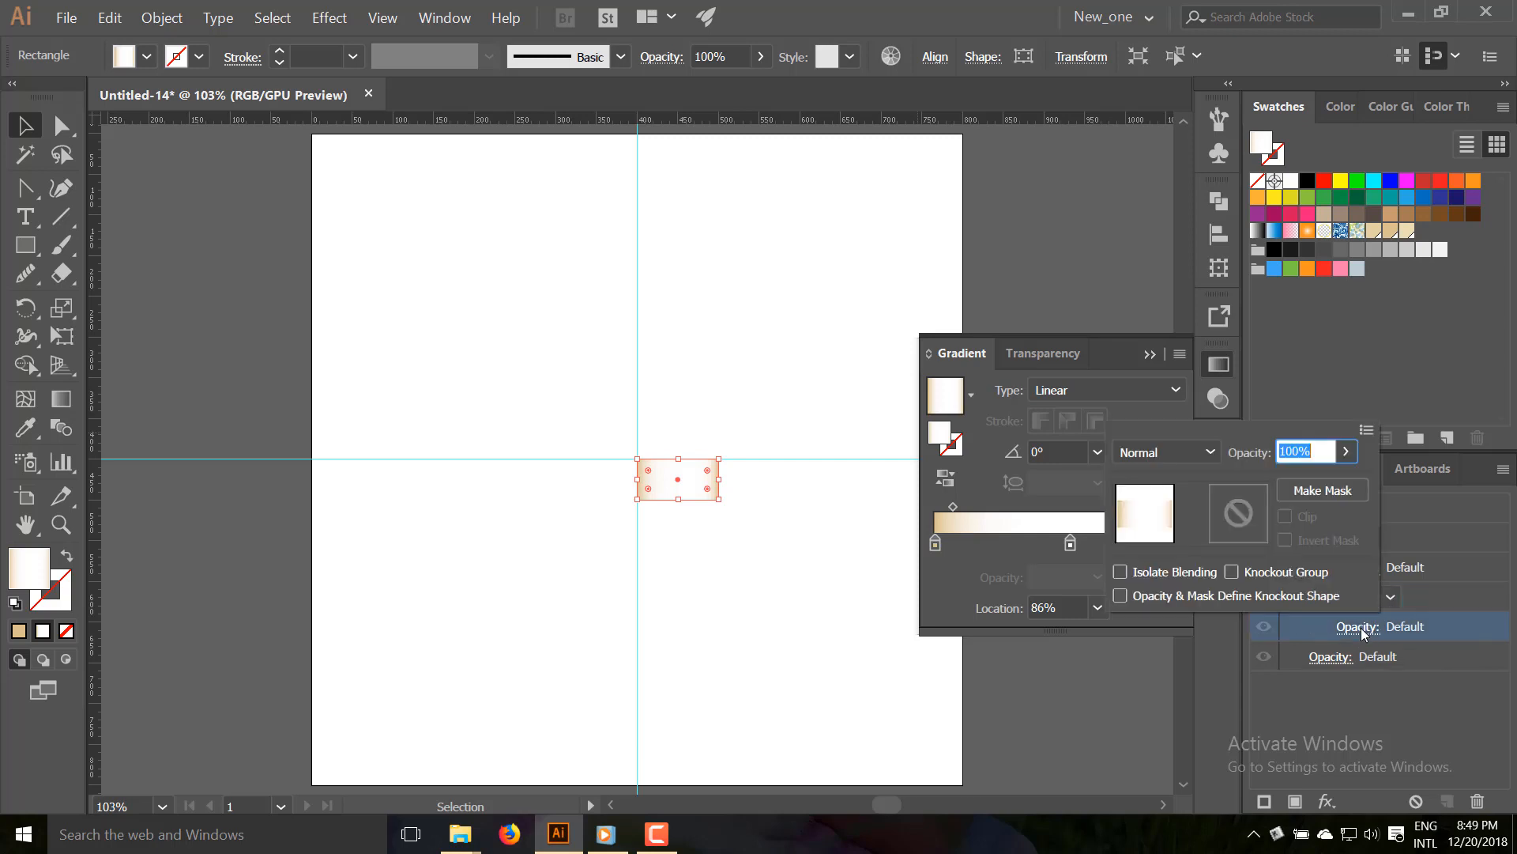
pyautogui.click(1173, 449)
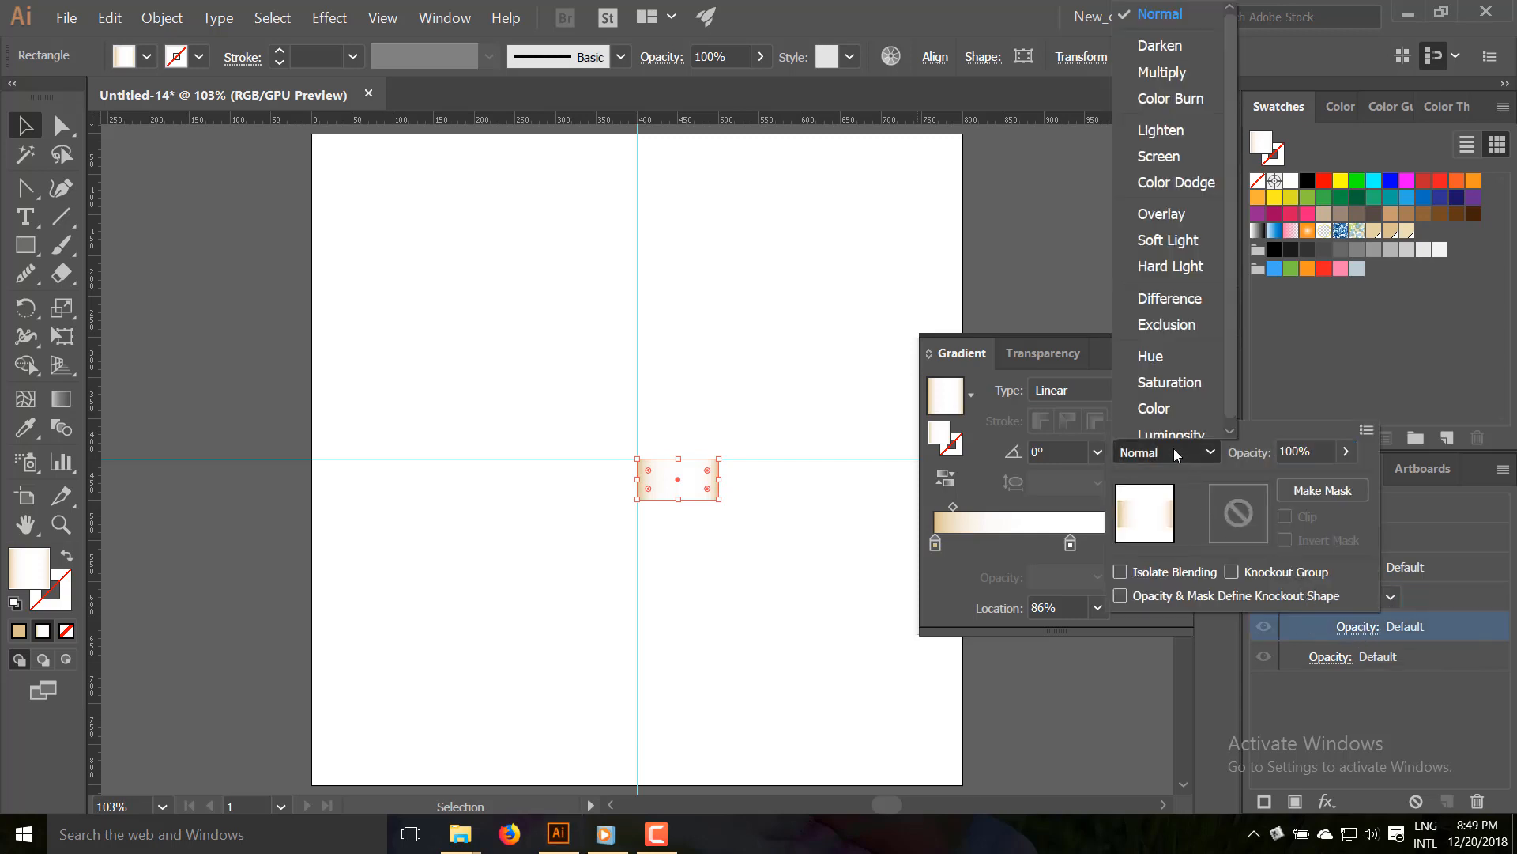
pyautogui.click(1174, 73)
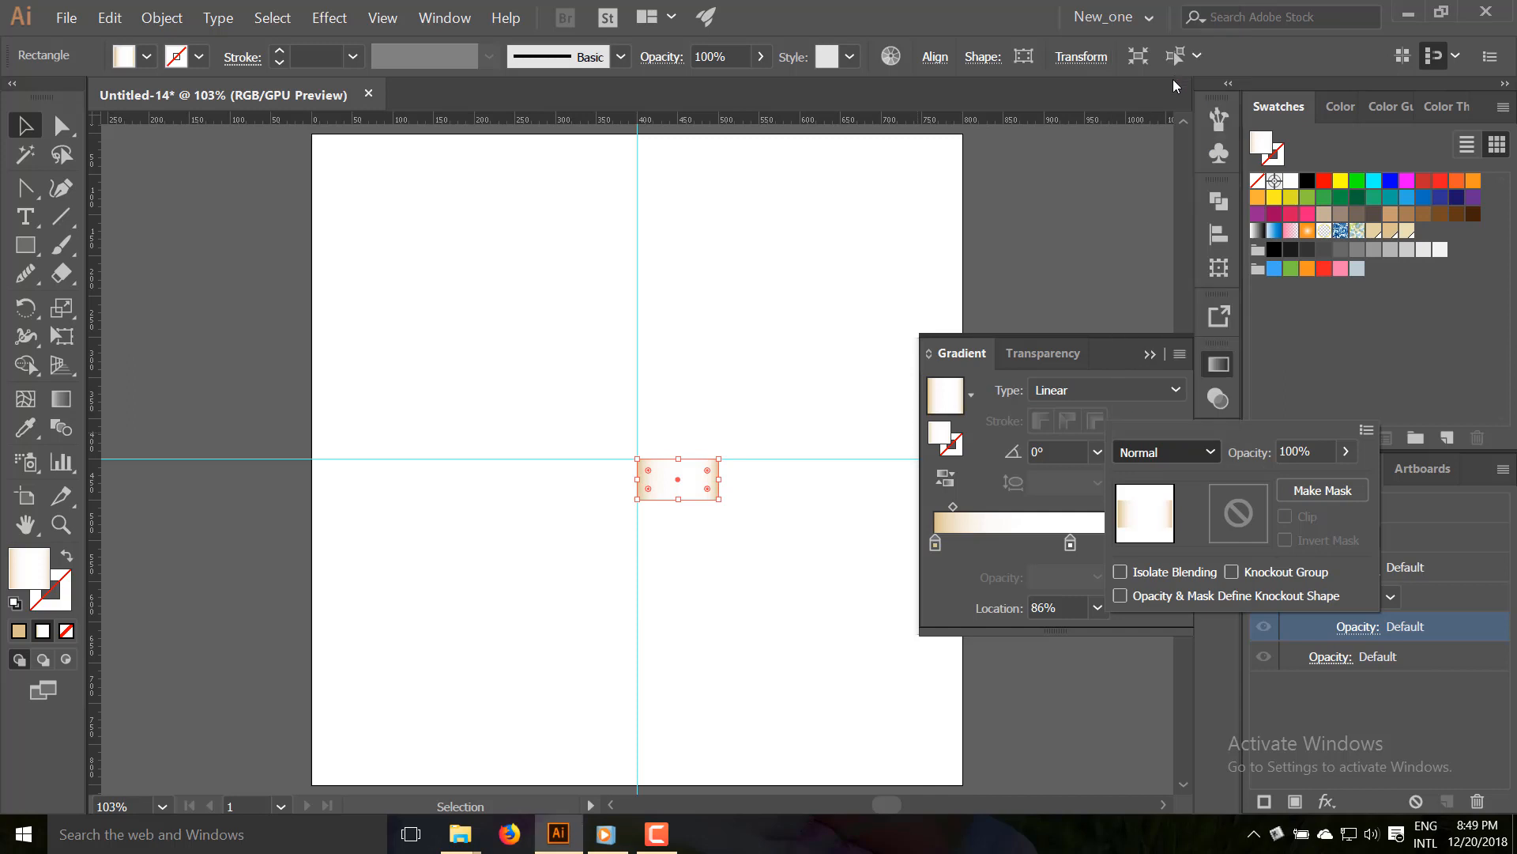
pyautogui.click(794, 532)
# Group the gradient rectangle together with the traced wood texture.
pyautogui.moveTo(572, 413); pyautogui.dragTo(751, 535)
pyautogui.click(154, 18)
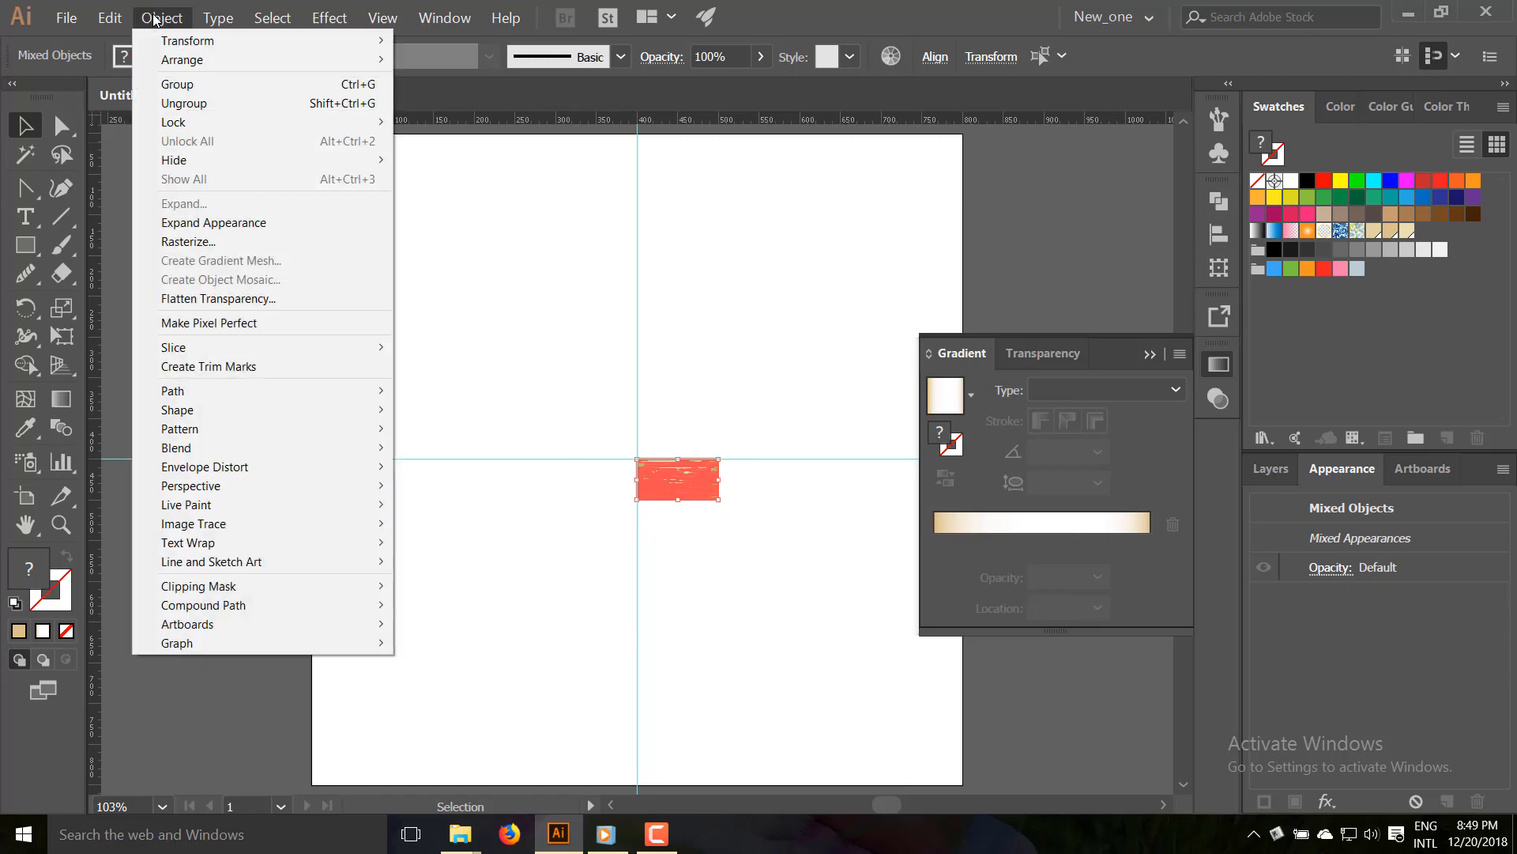
pyautogui.click(181, 87)
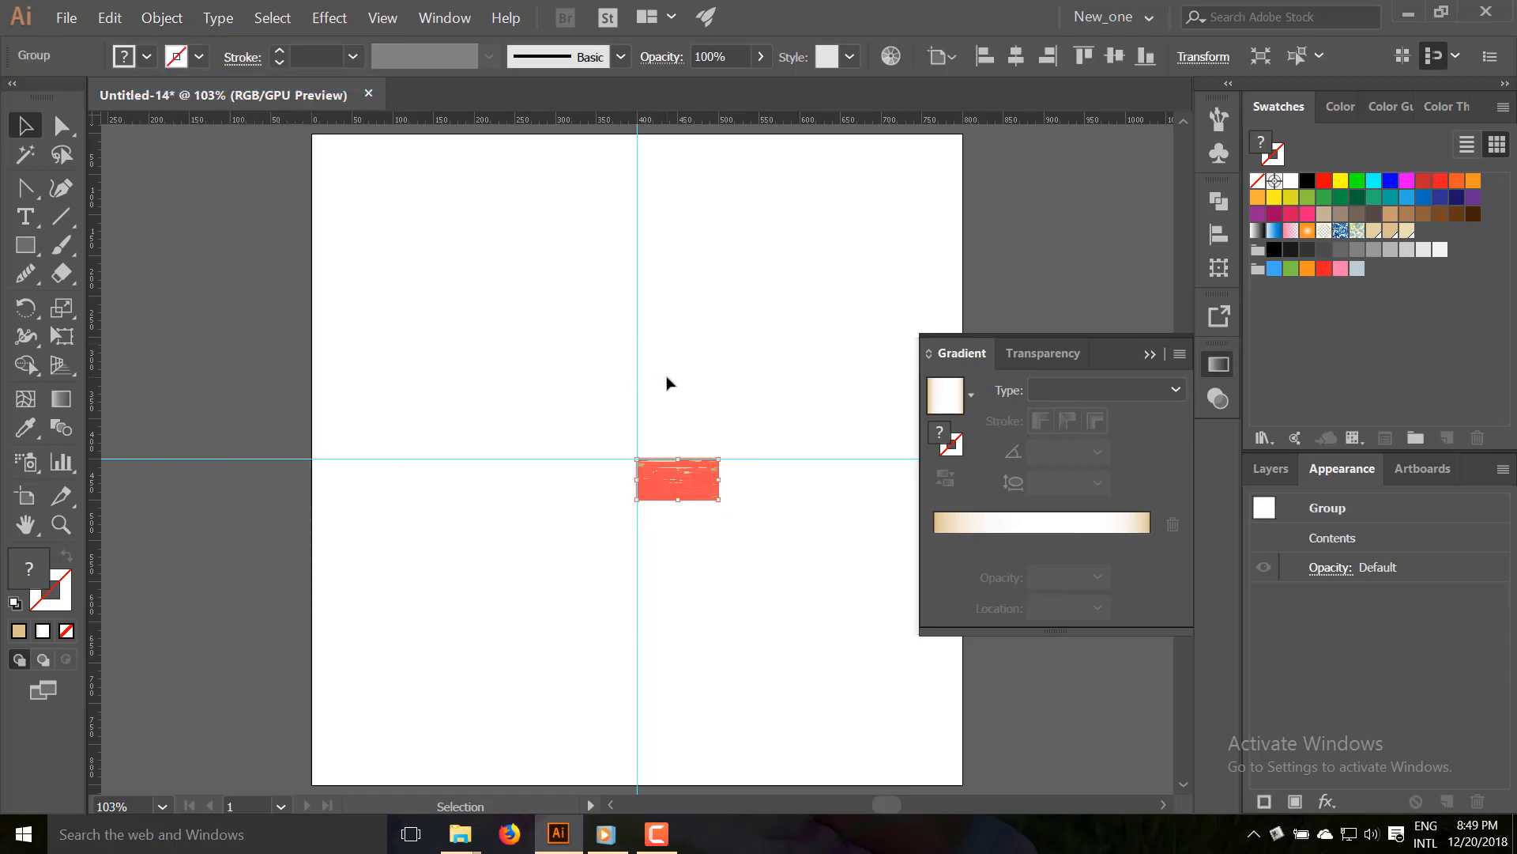
# Rotate a copy of the wood-textured group by 90° about its upper-left corner at the guide intersection.
pyautogui.click(28, 310)
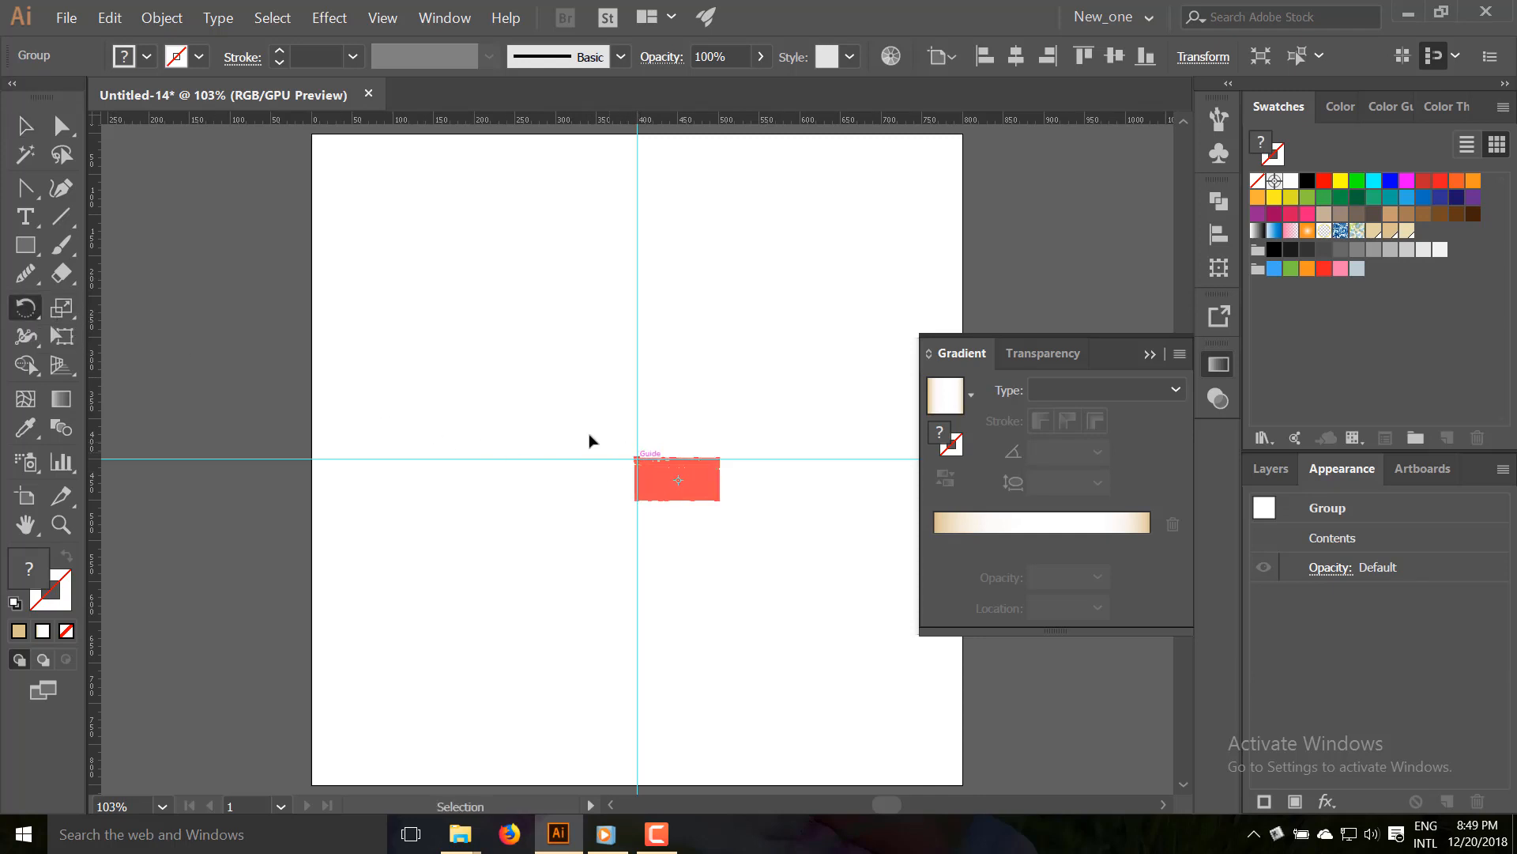
pyautogui.moveTo(589, 437); pyautogui.dragTo(740, 525)
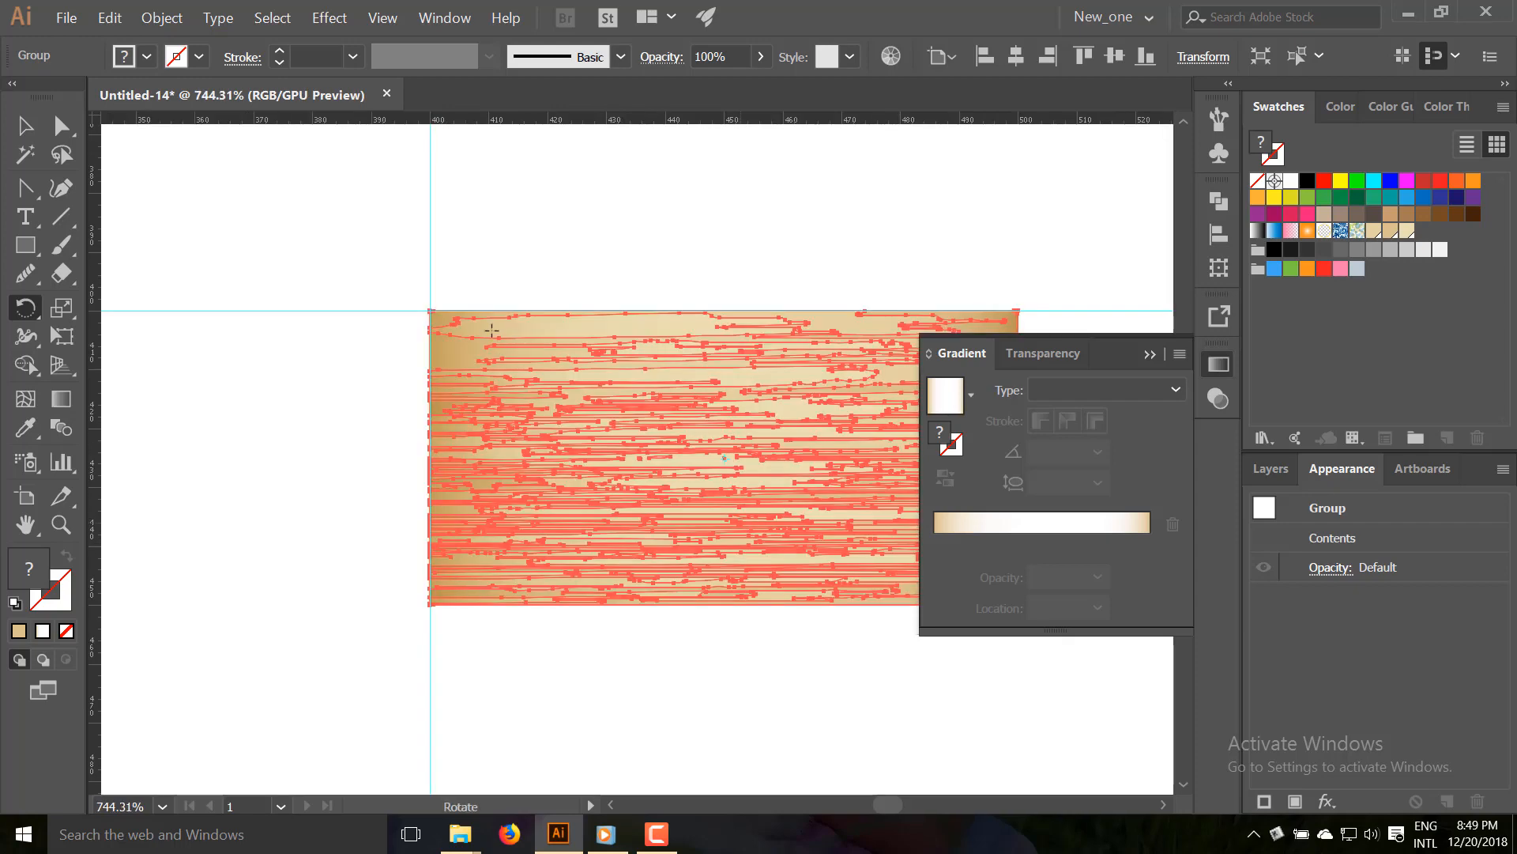
pyautogui.keyDown('alt'); pyautogui.click(429, 309); pyautogui.keyUp('alt')
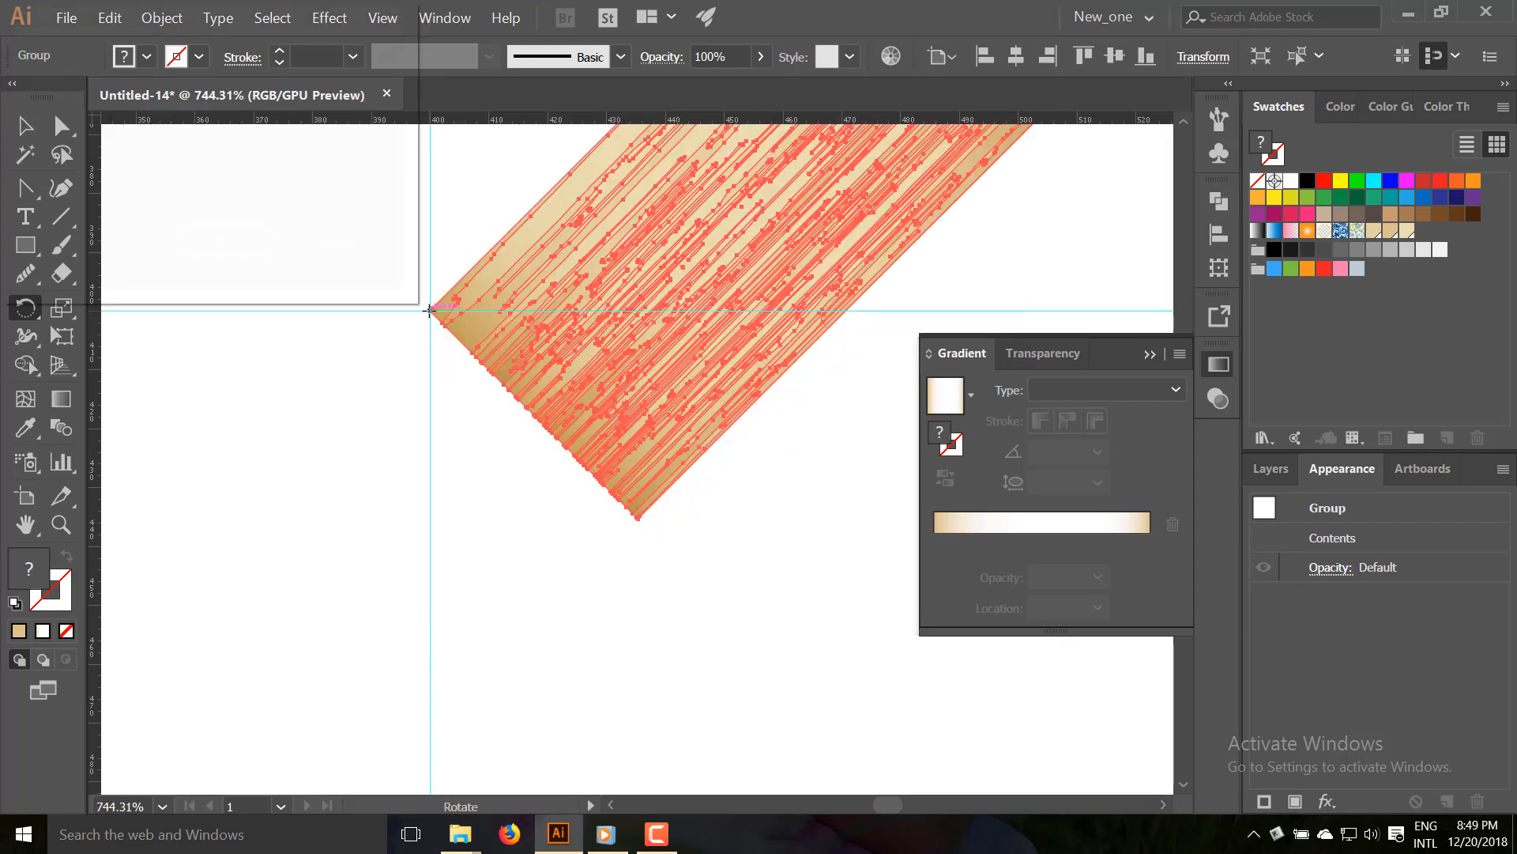
pyautogui.press('BackSpace')
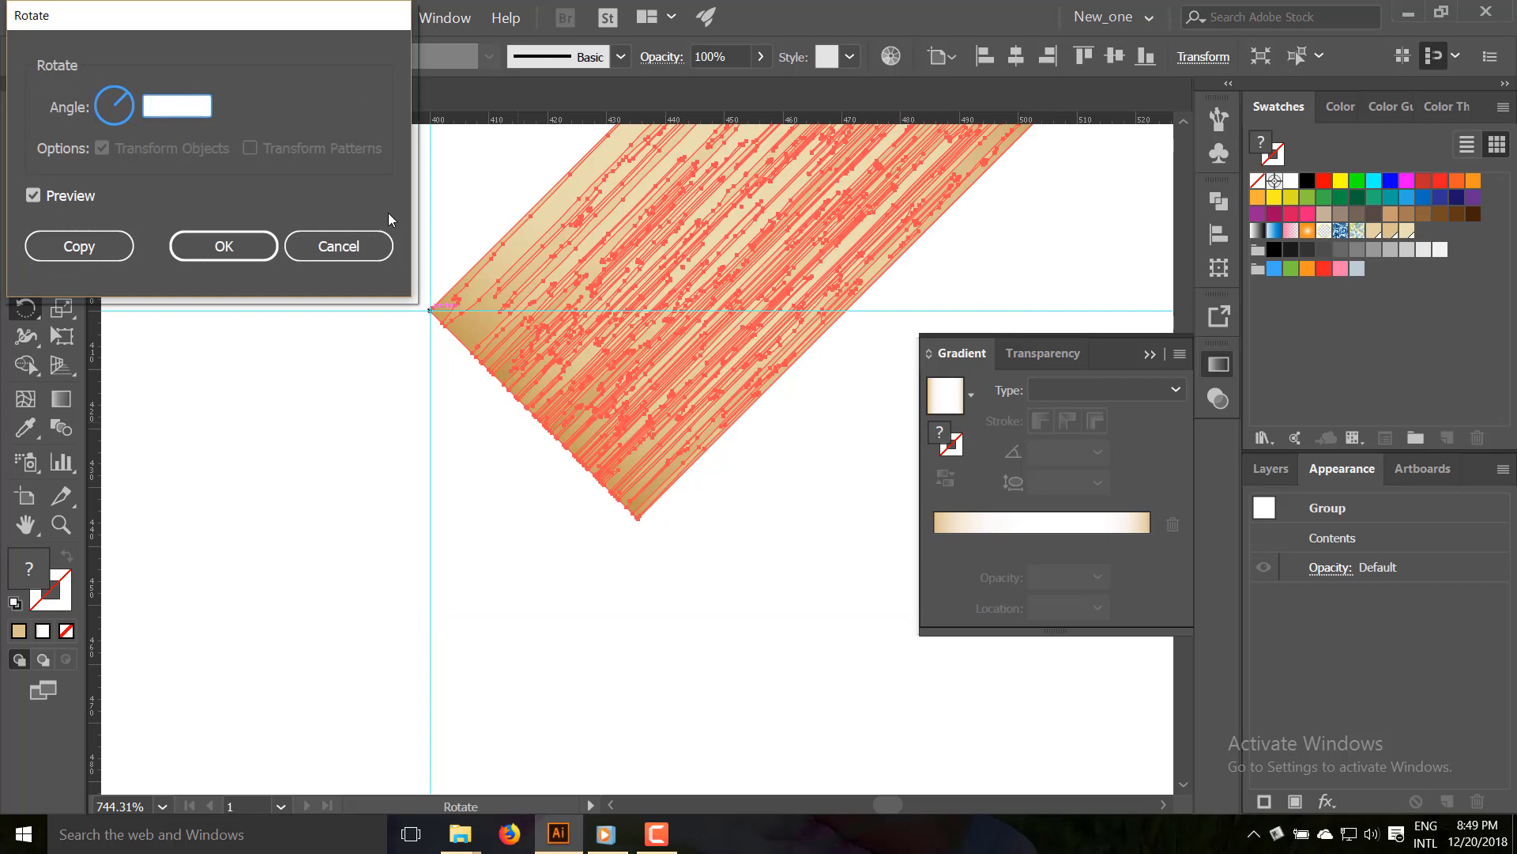
pyautogui.write('90')
pyautogui.press('Tab')
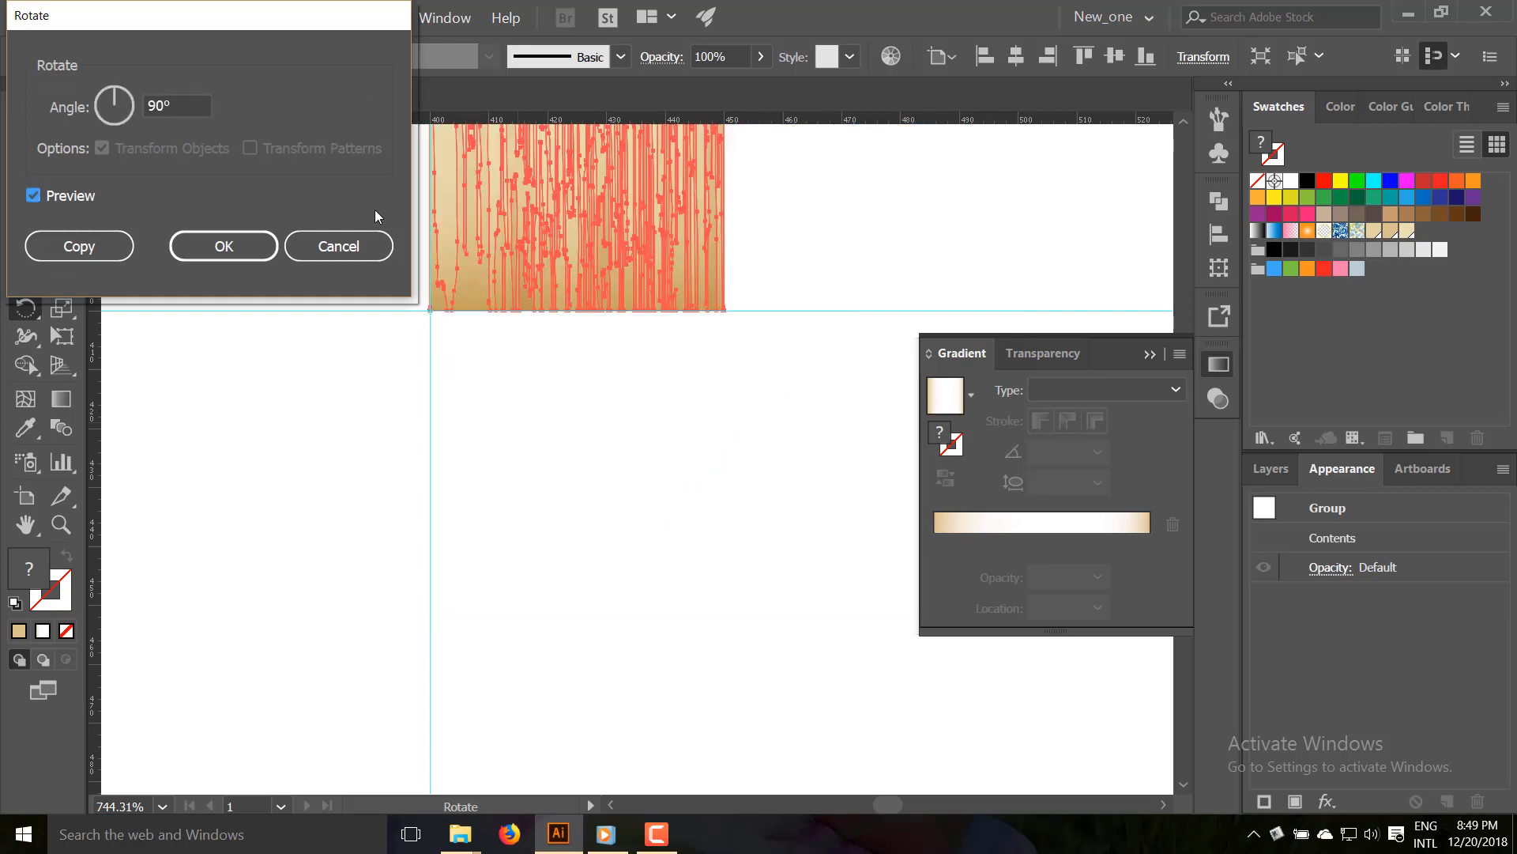
pyautogui.click(115, 243)
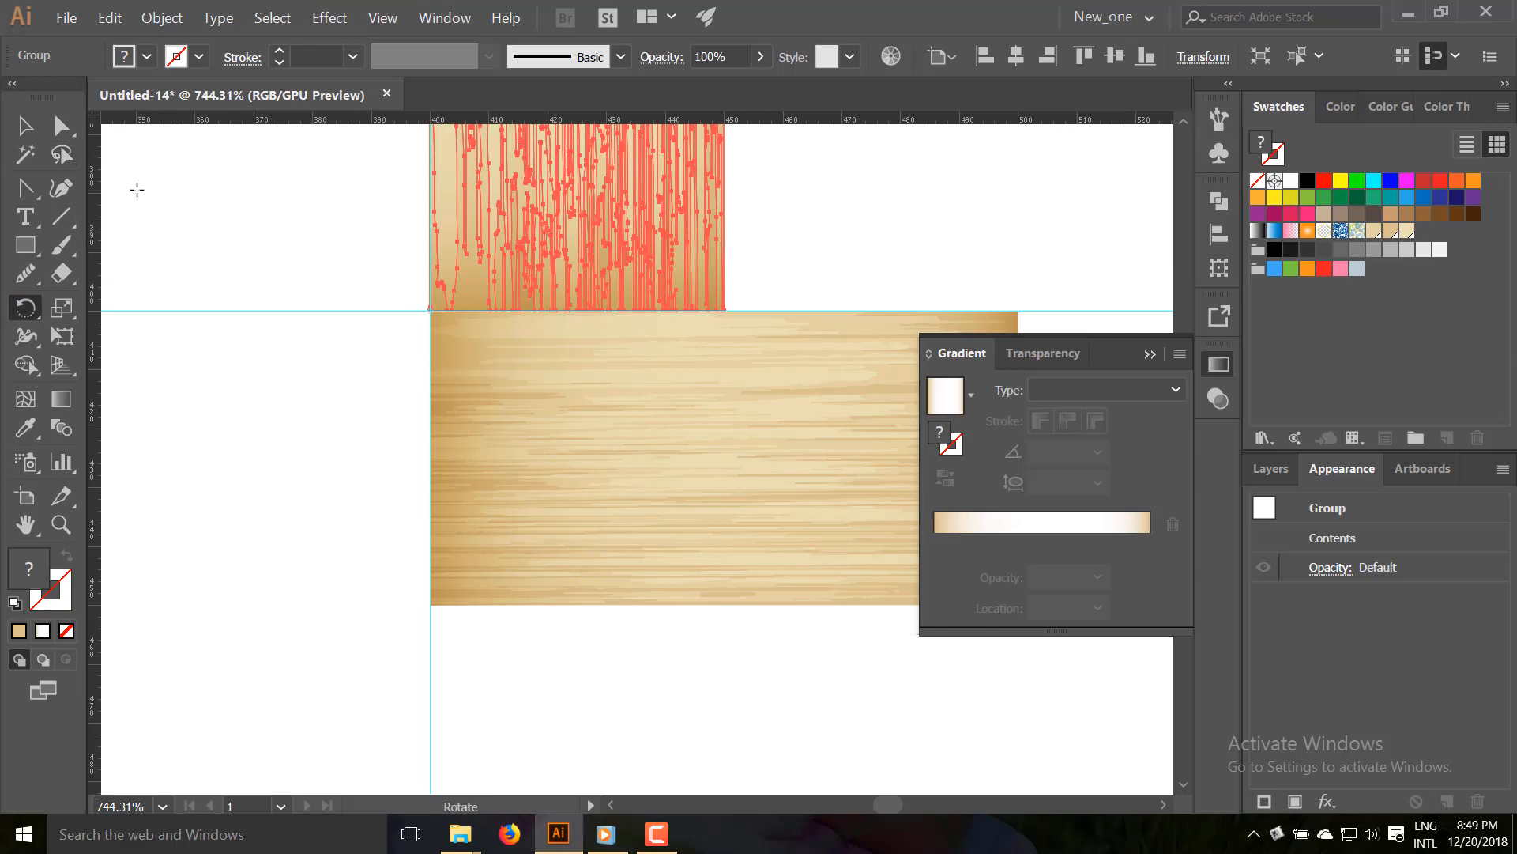
pyautogui.hotkey('ctrl', '0')
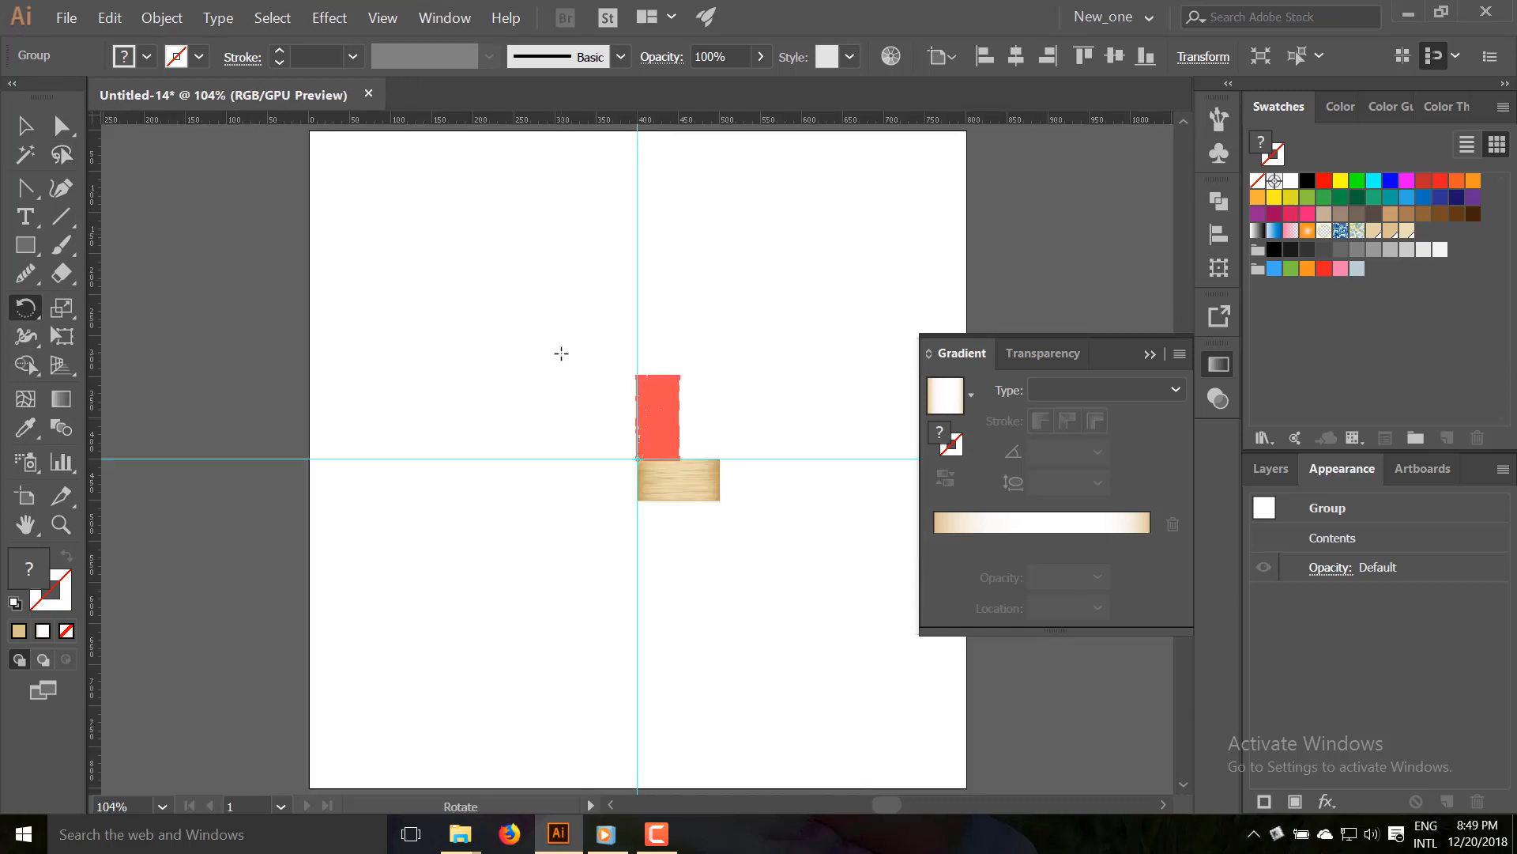
# Group the horizontal wood strip together with its vertical copy.
pyautogui.hotkey('ctrl', 'shift', 'a')
pyautogui.click(24, 136)
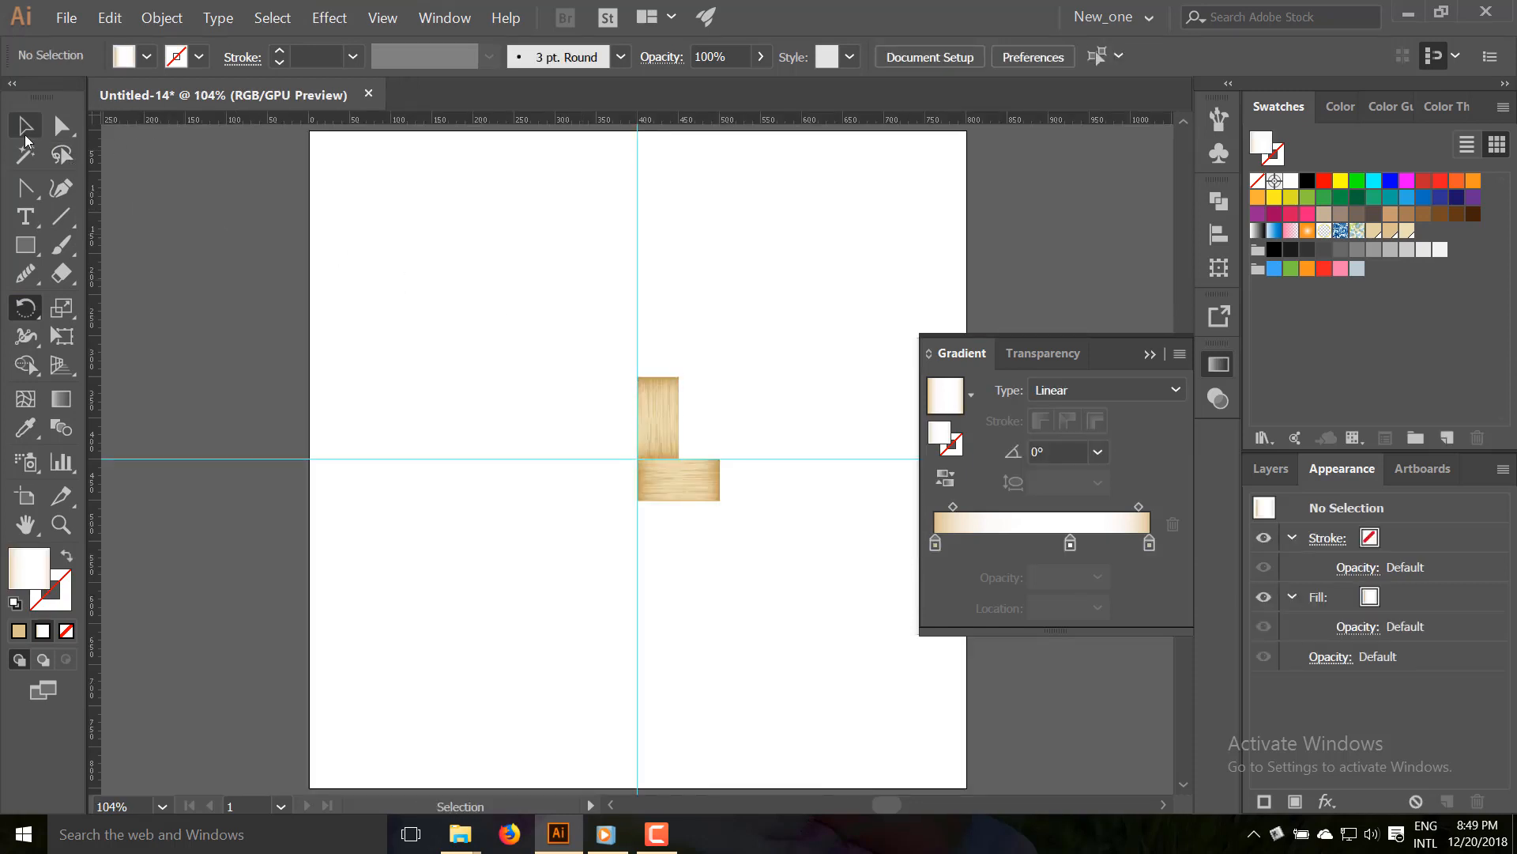
pyautogui.moveTo(569, 336); pyautogui.dragTo(778, 544)
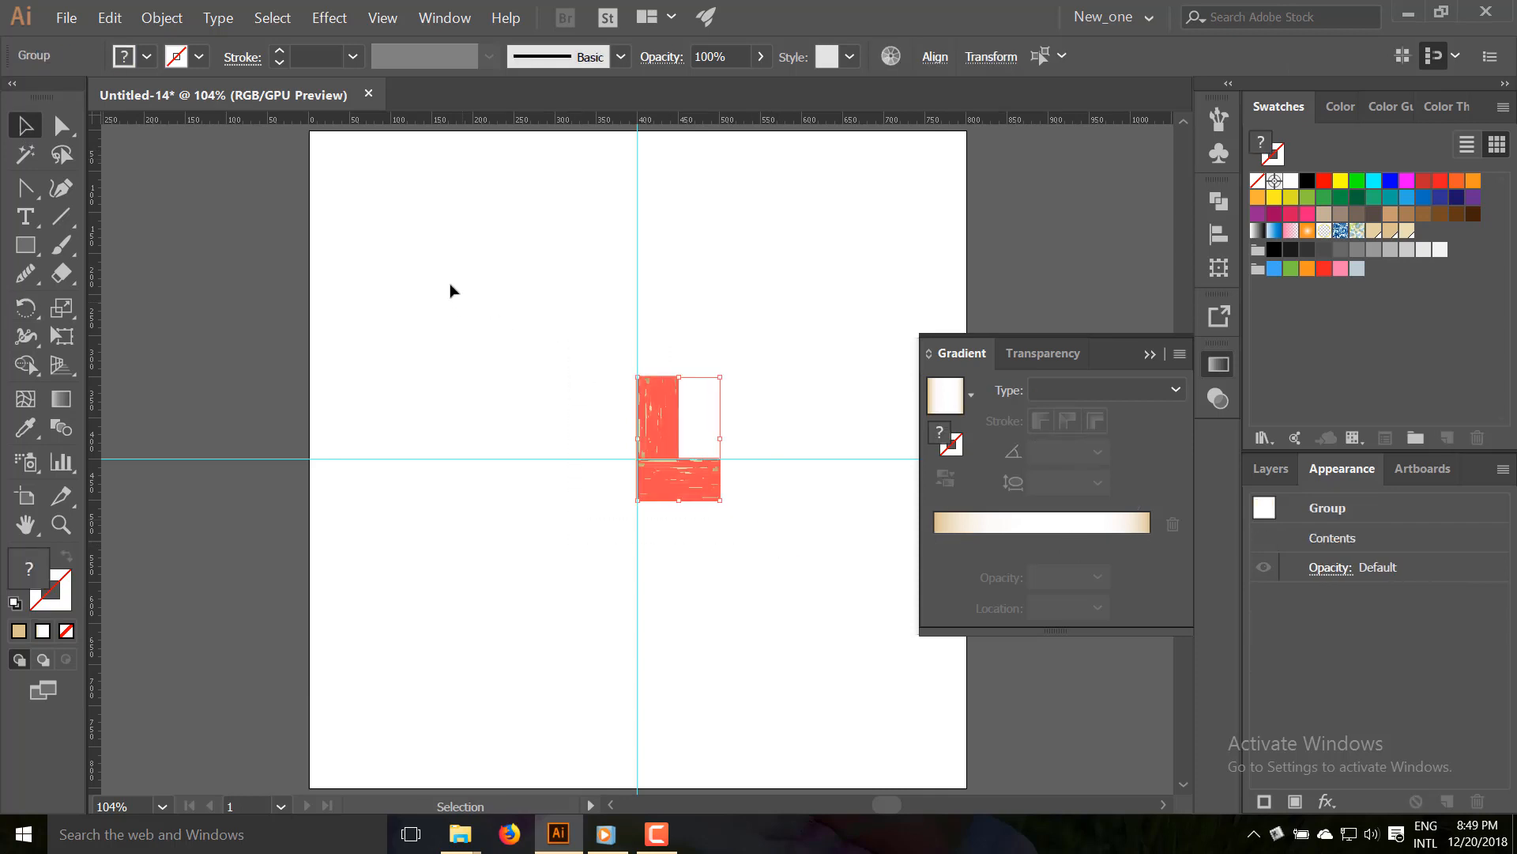
pyautogui.click(162, 18)
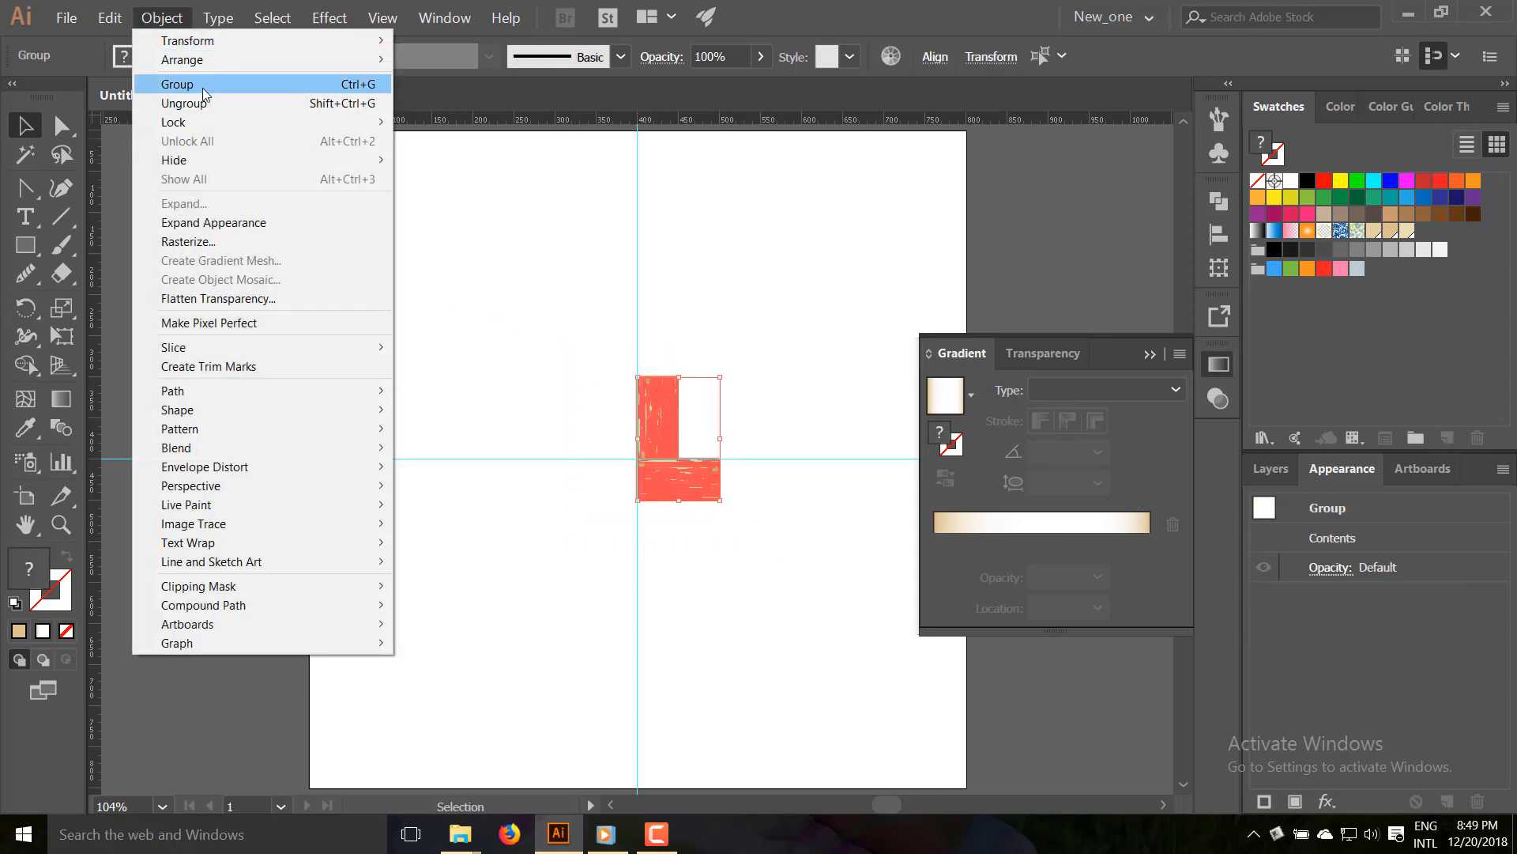
pyautogui.click(210, 87)
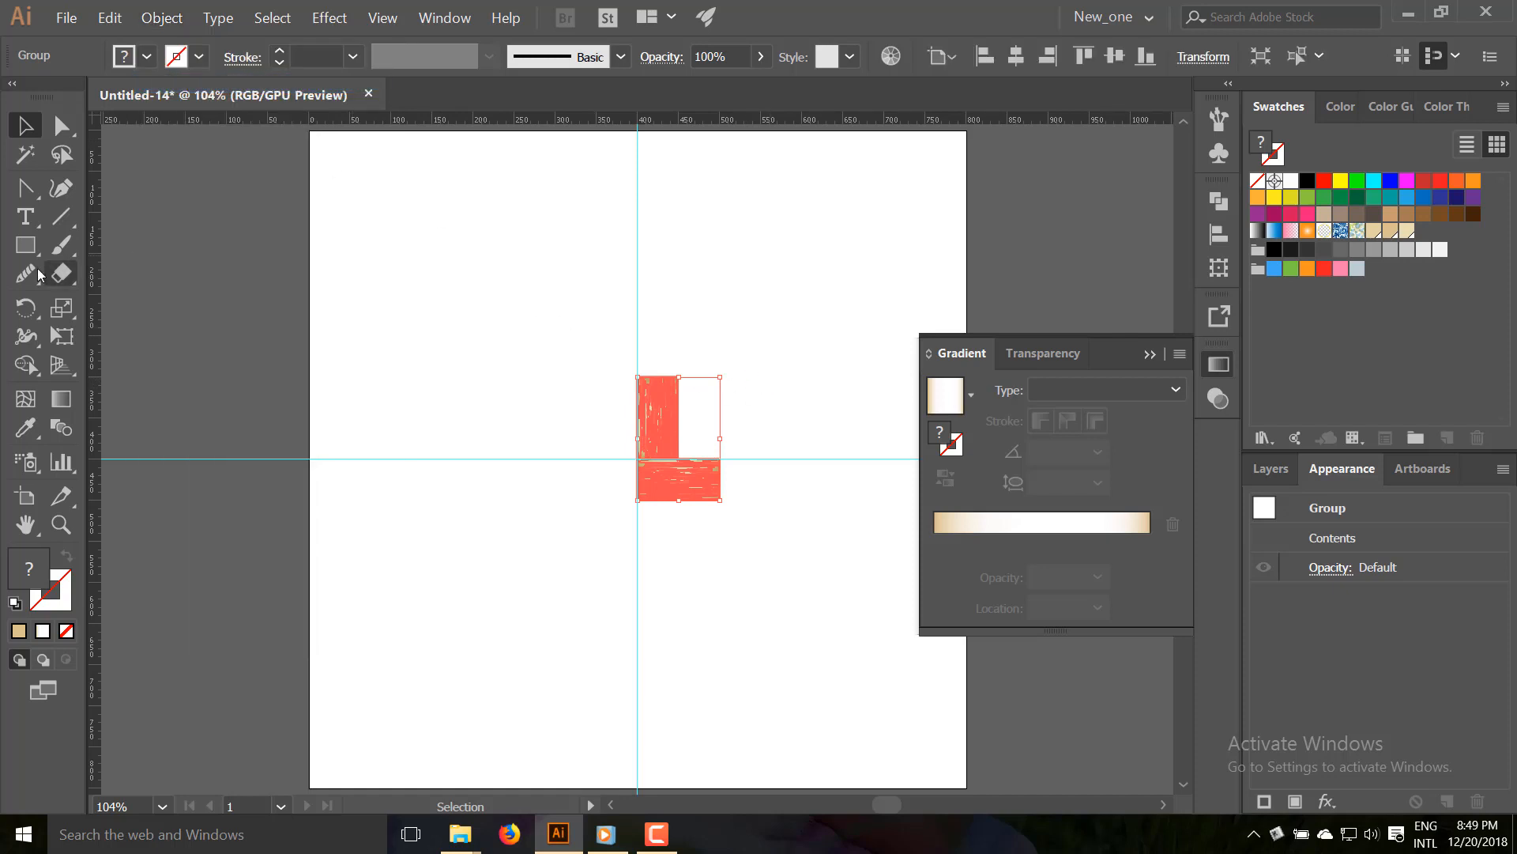
# Rotate the L-shaped group of strips by 45° about the guide intersection.
pyautogui.click(27, 309)
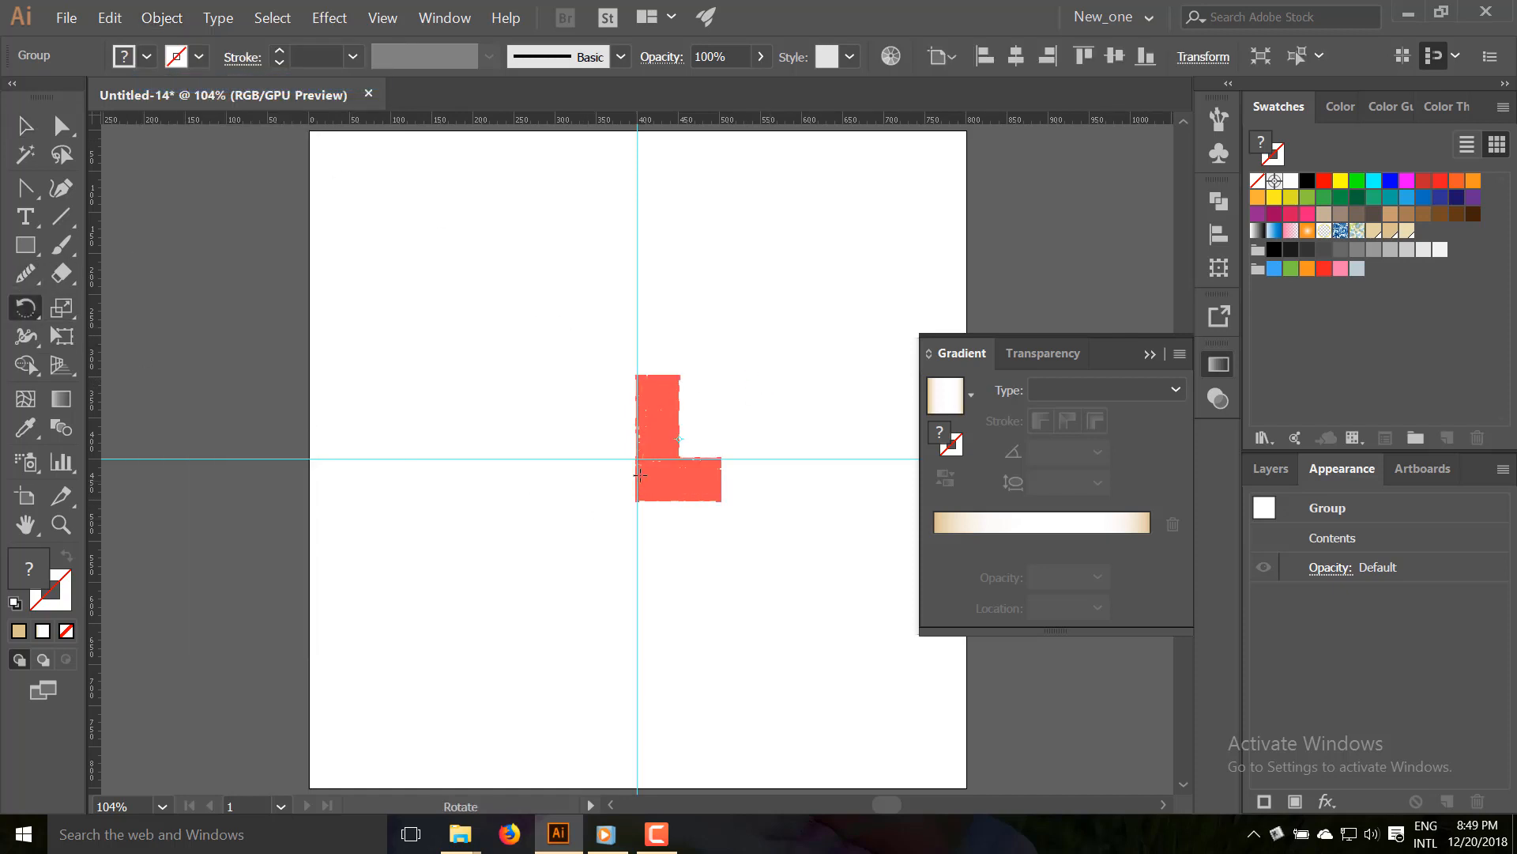
pyautogui.keyDown('alt'); pyautogui.click(637, 458); pyautogui.keyUp('alt')
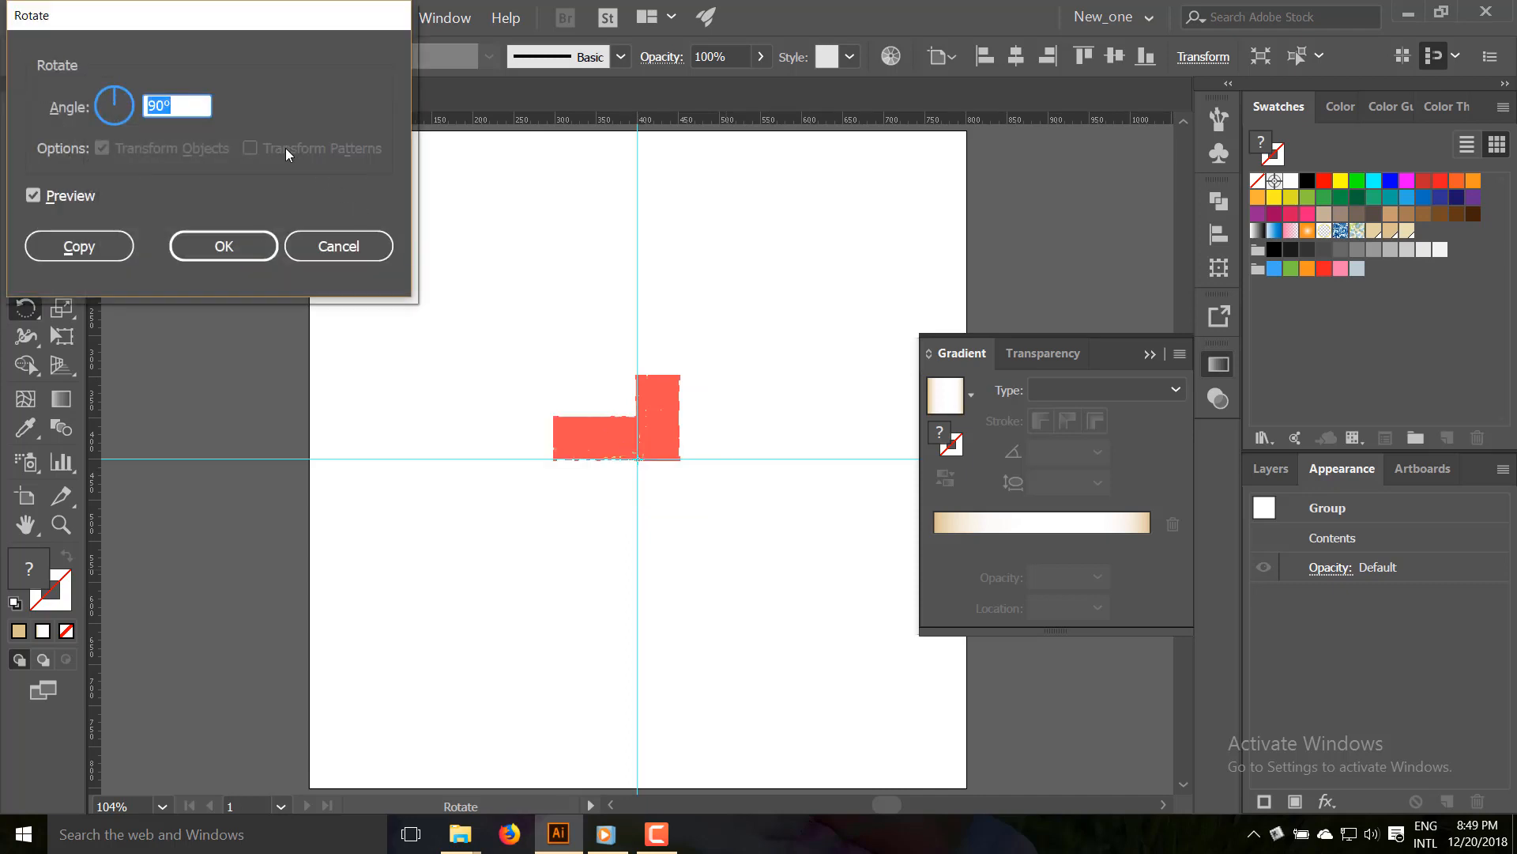
pyautogui.write('45')
pyautogui.press('Tab')
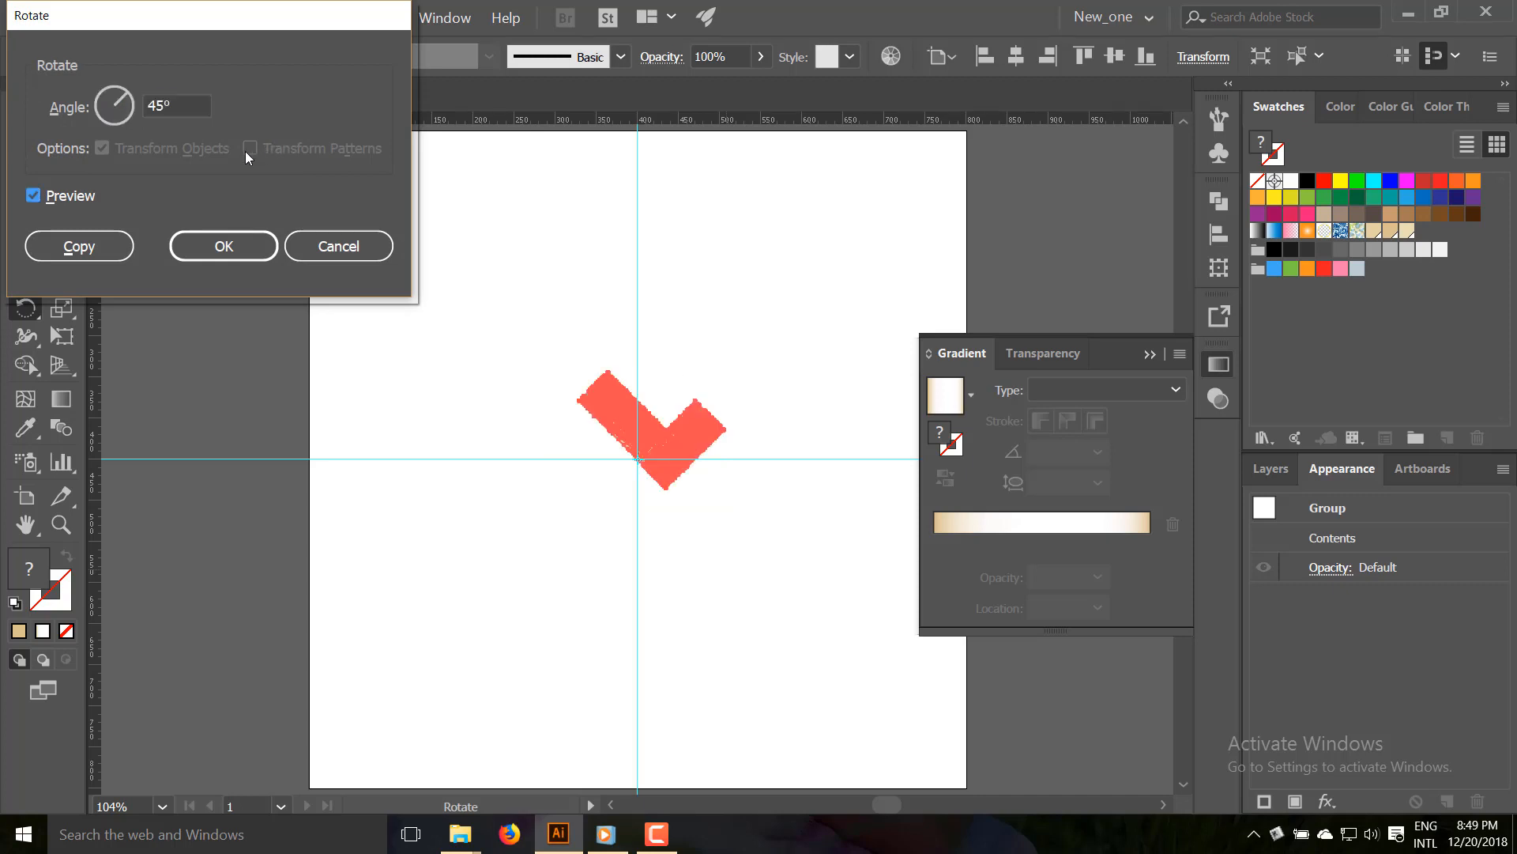
pyautogui.click(223, 247)
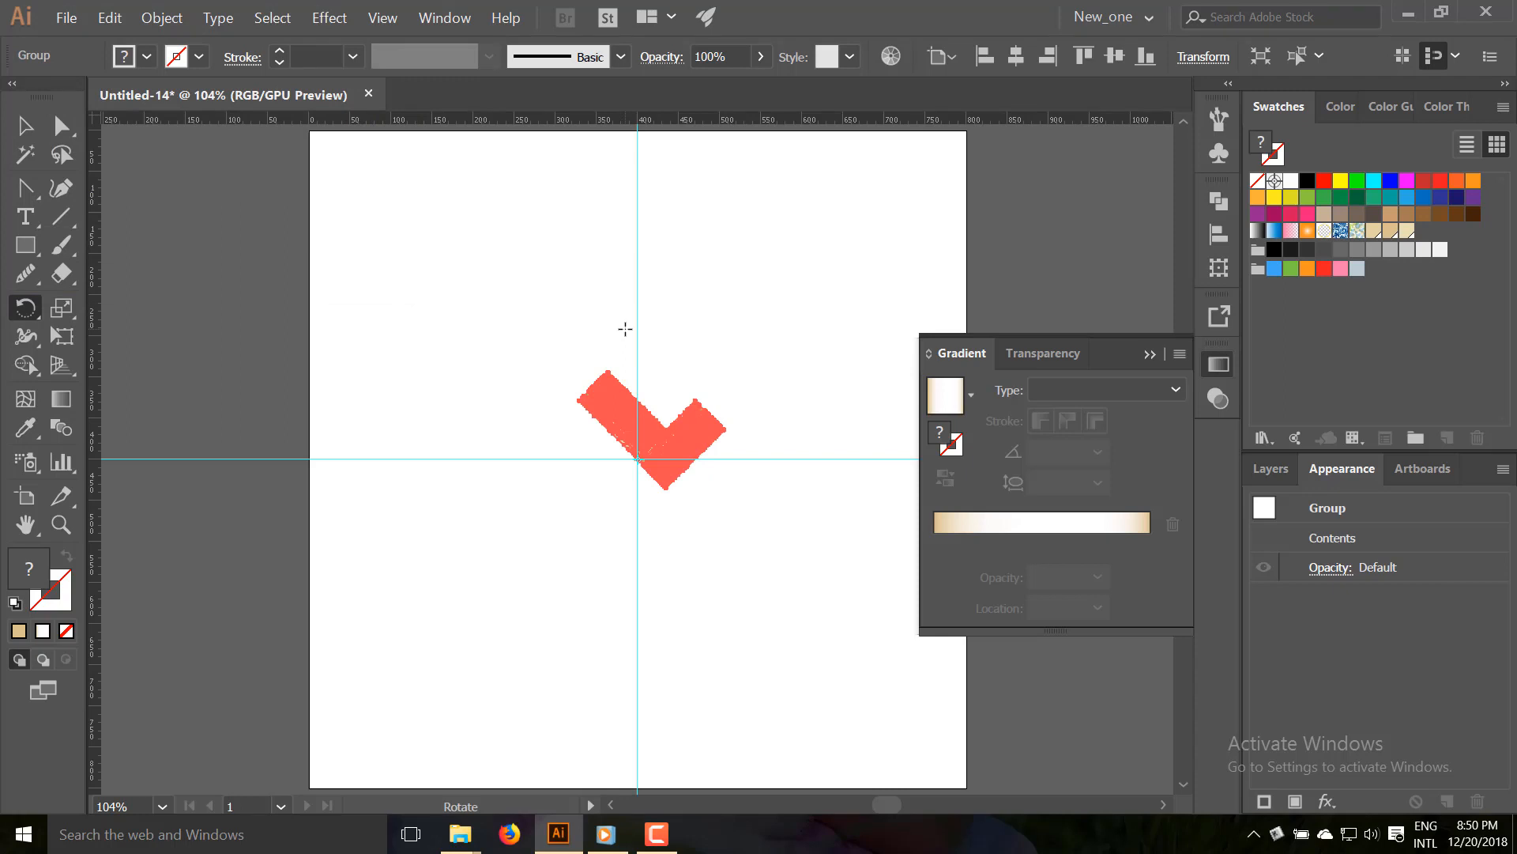
# Make a new pattern from the rotated group of wood strips.
pyautogui.click(163, 19)
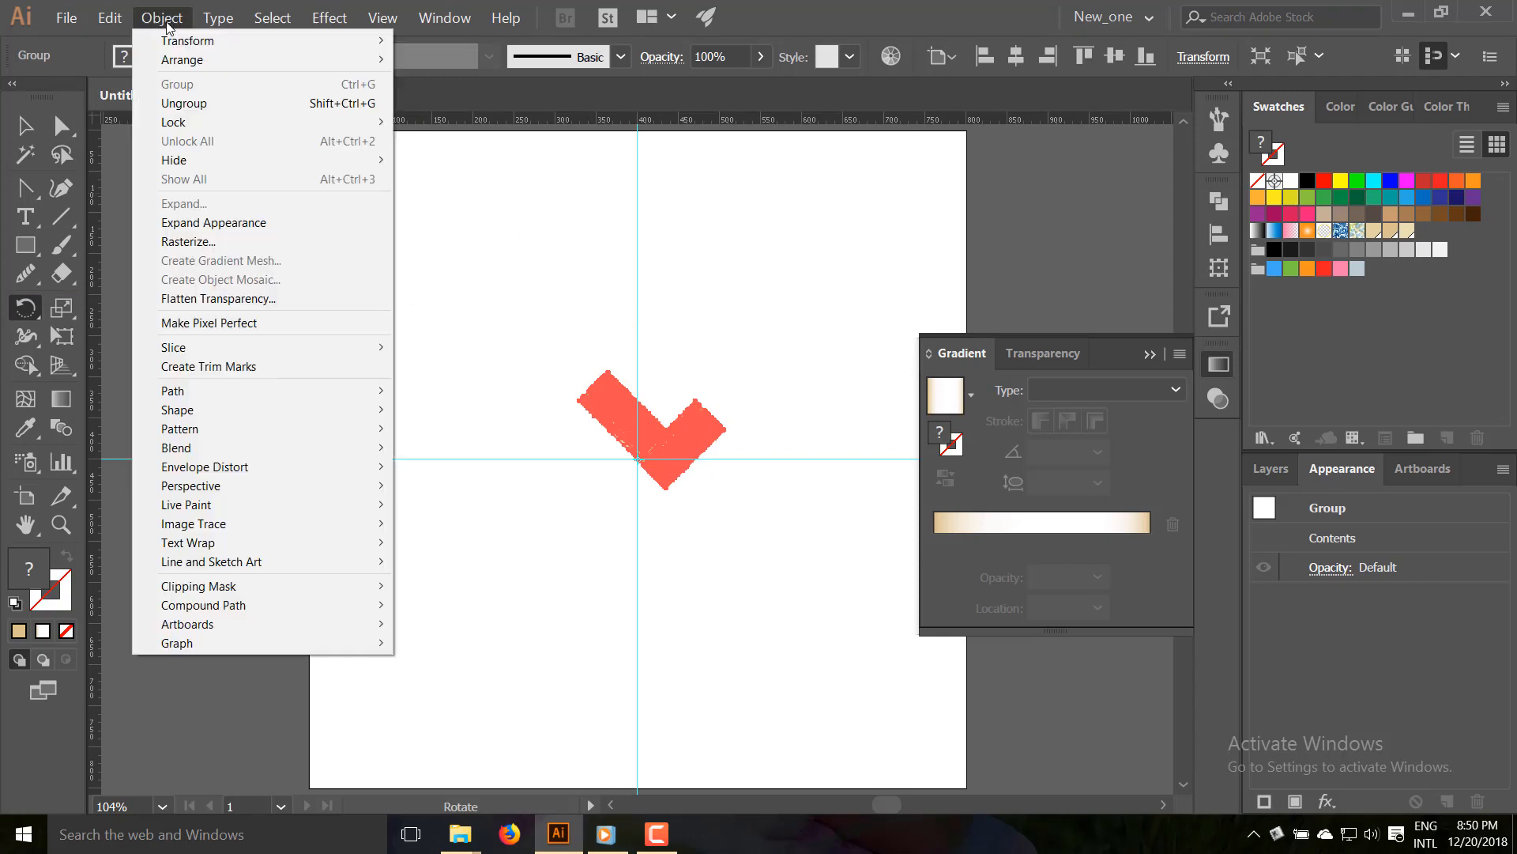
pyautogui.moveTo(336, 430)
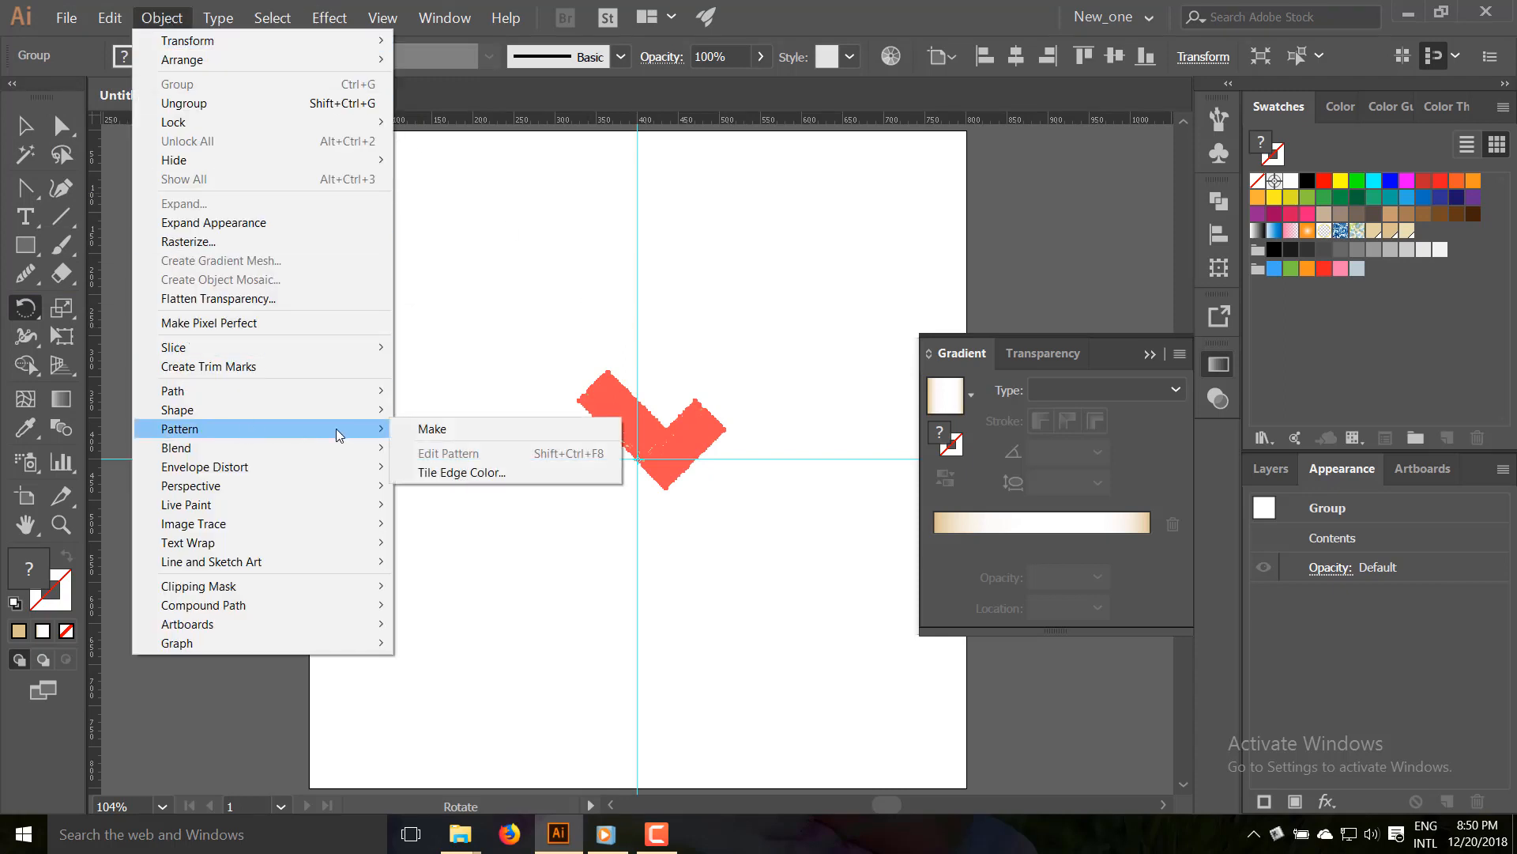
pyautogui.click(516, 428)
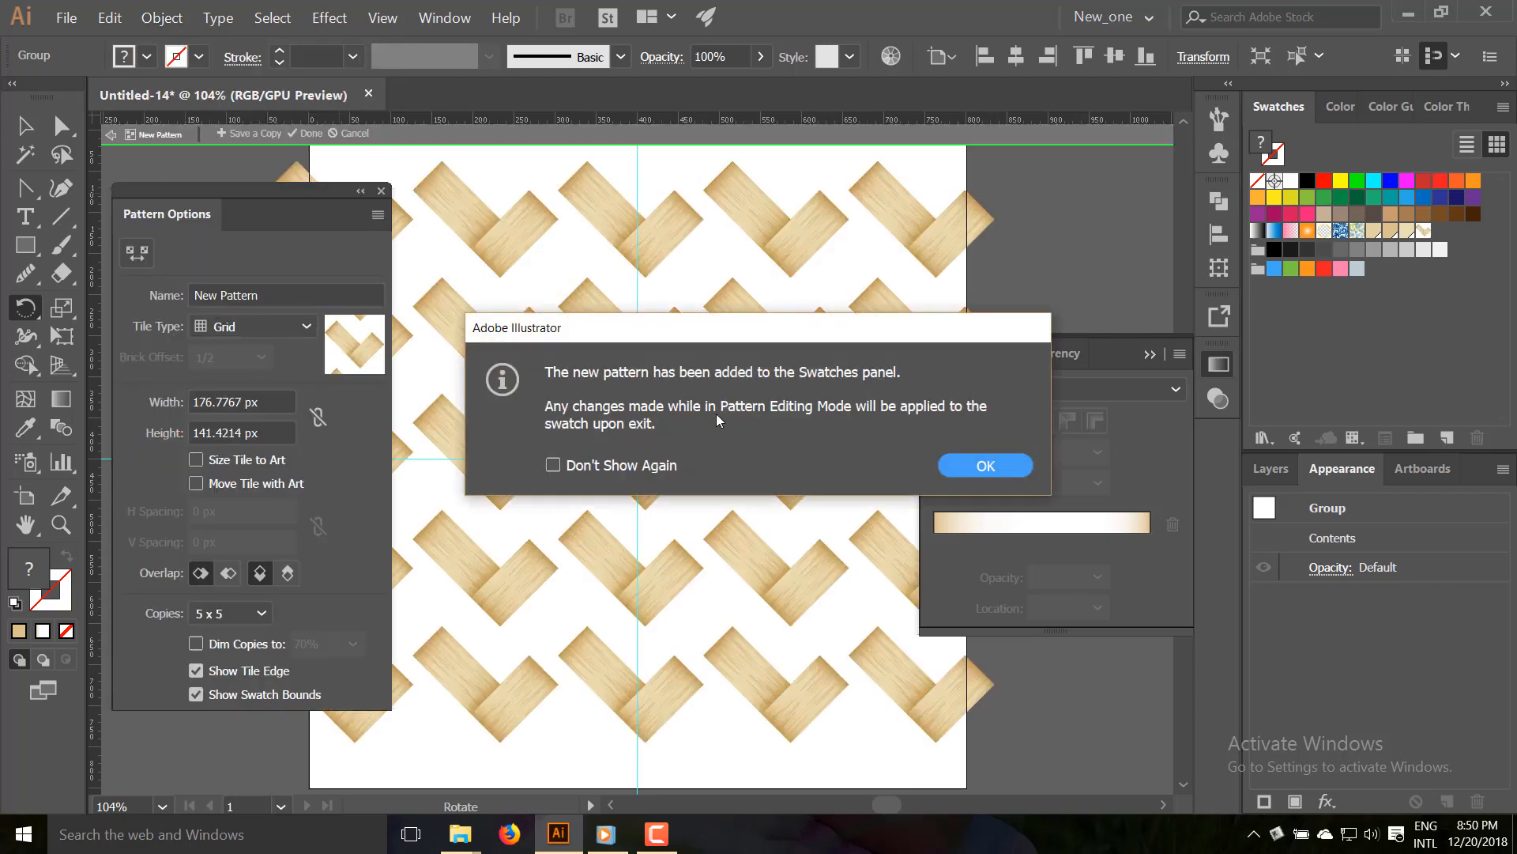
pyautogui.click(985, 465)
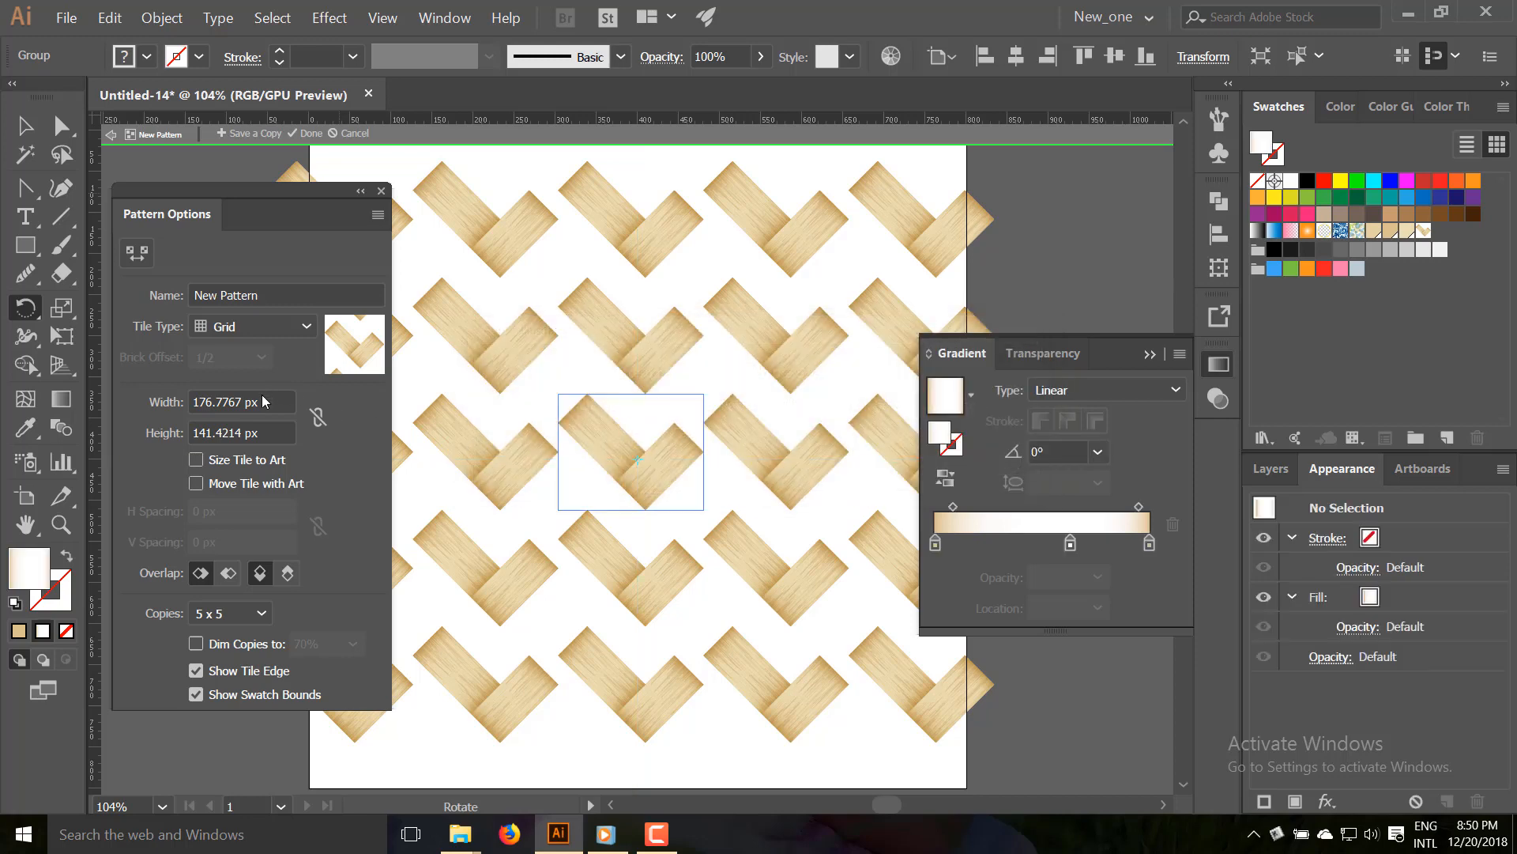
# Set the pattern tile's width to 140 px and its height to 70 px.
pyautogui.moveTo(272, 400); pyautogui.dragTo(150, 402)
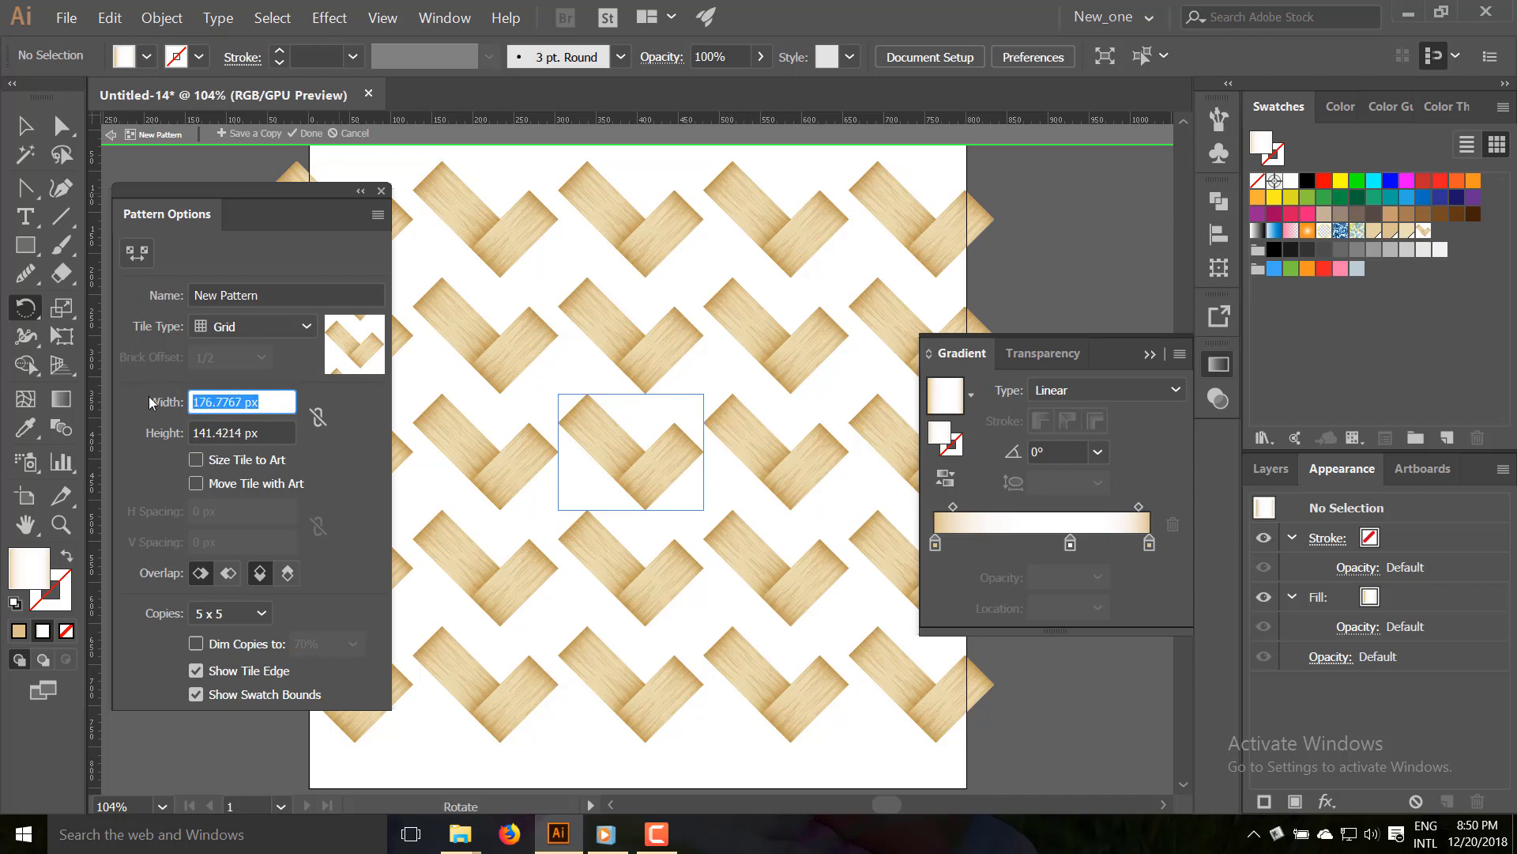
pyautogui.write('140')
pyautogui.press('Tab')
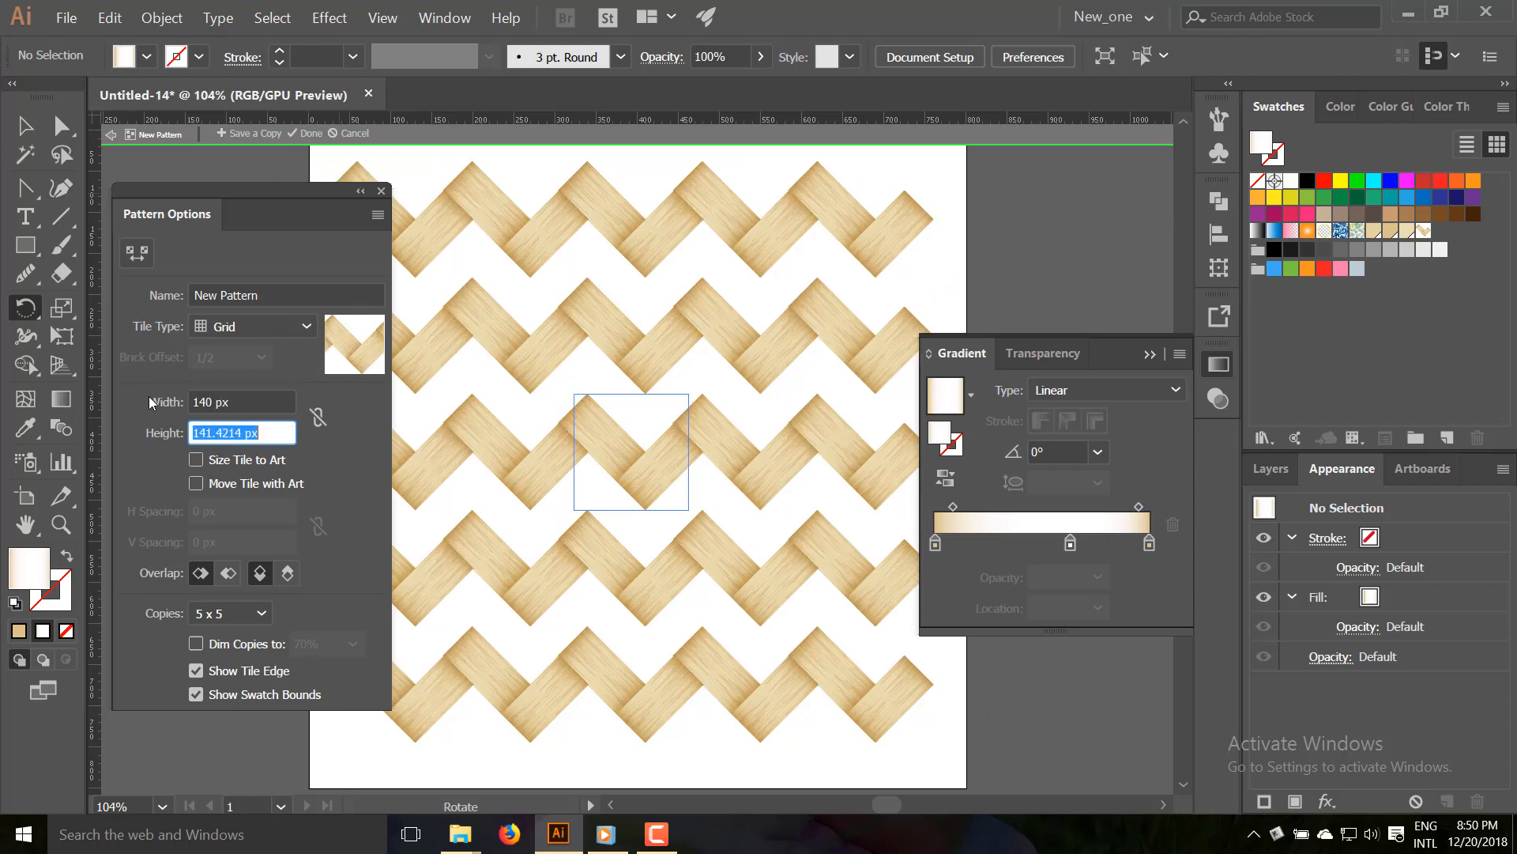
pyautogui.write('70')
pyautogui.press('Tab')
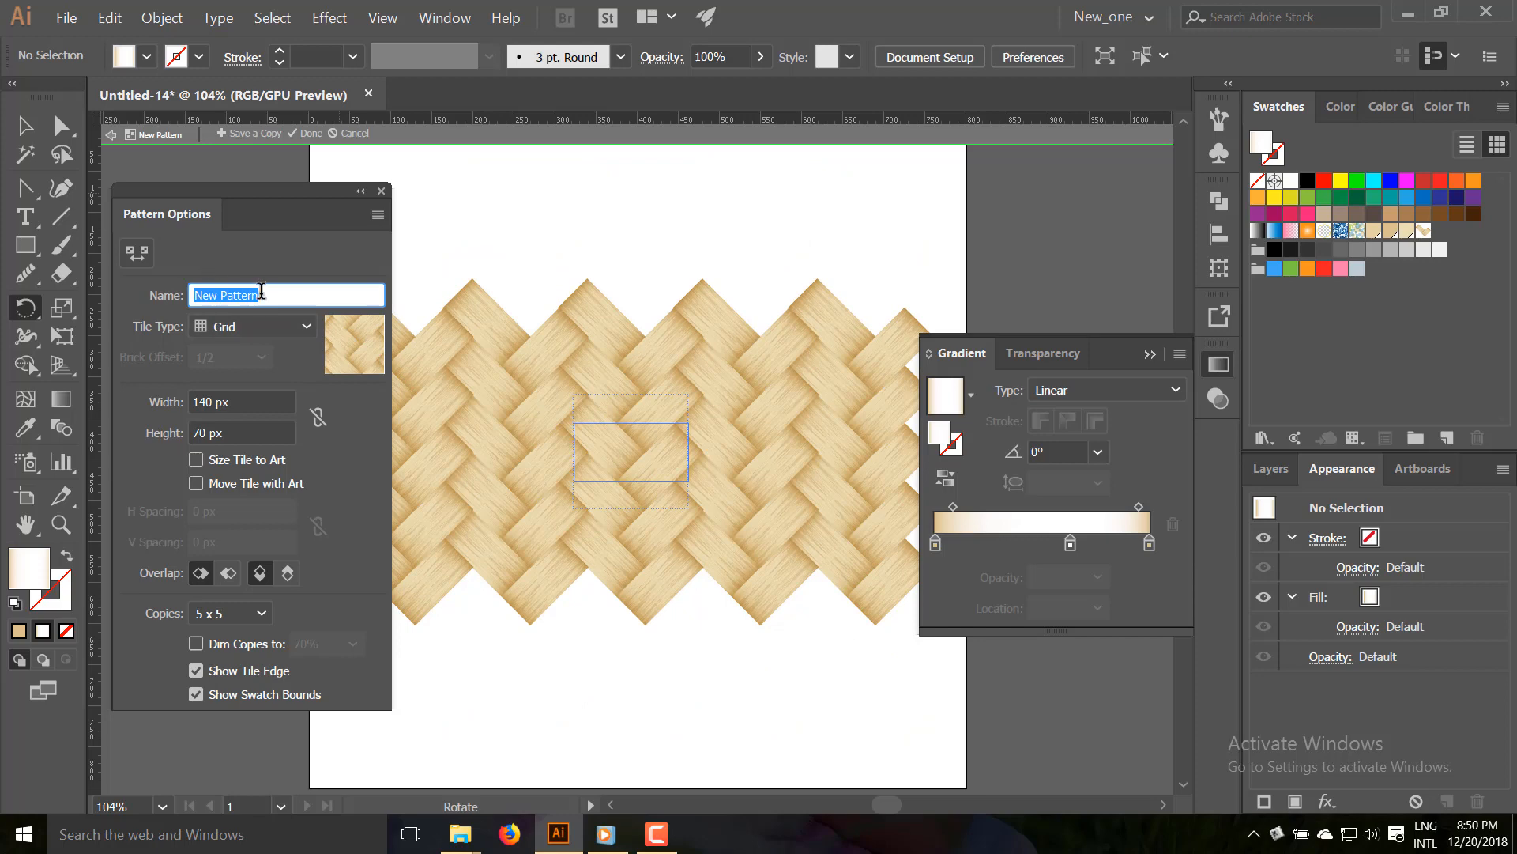
# Name the pattern weaving_pattern and finish editing it.
pyautogui.write('weaving_pattern')
pyautogui.click(309, 134)
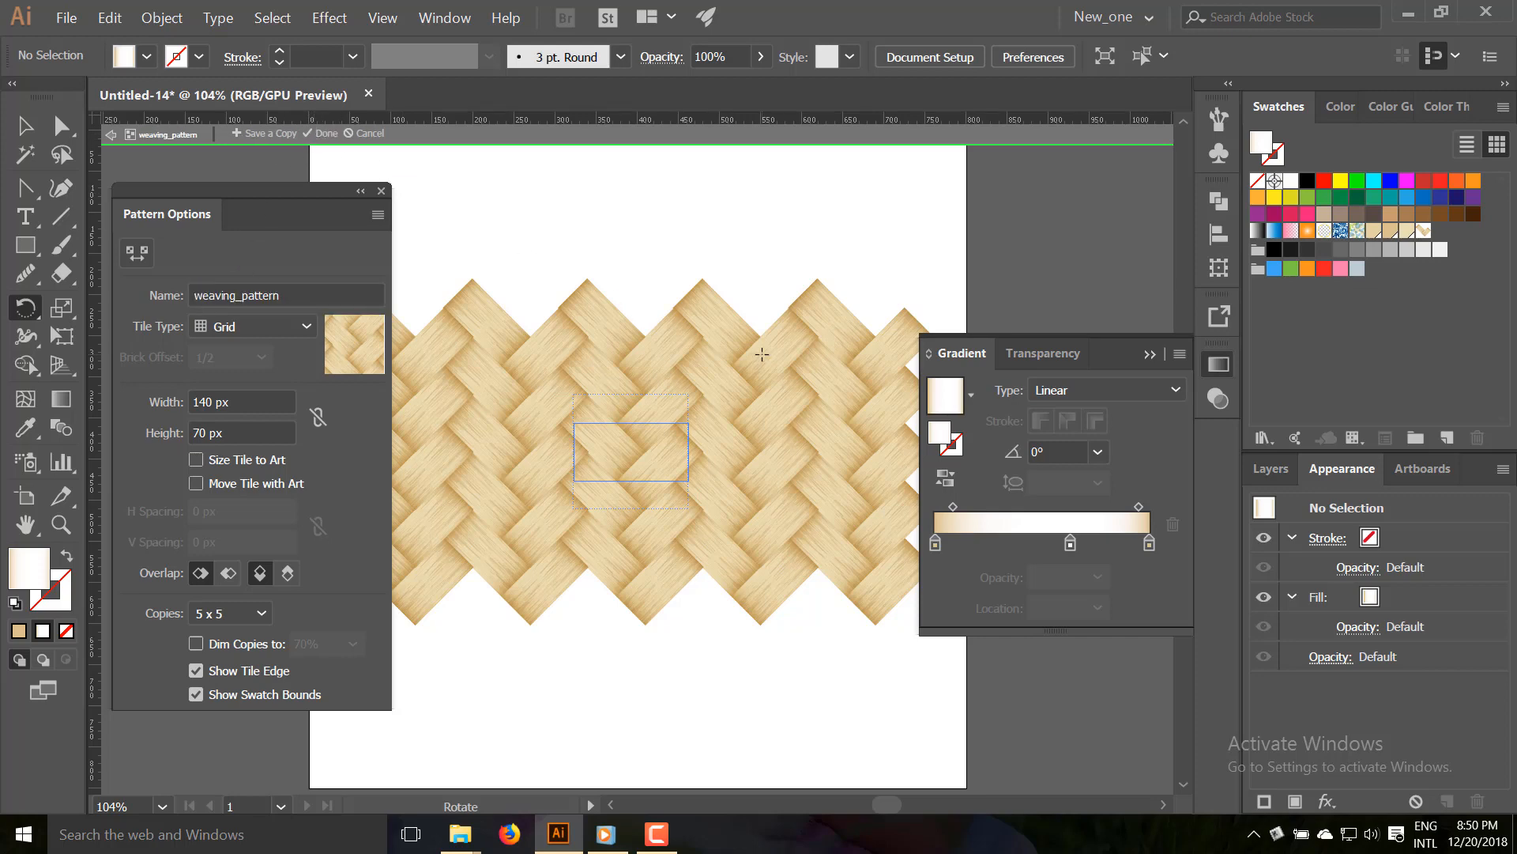
pyautogui.click(325, 134)
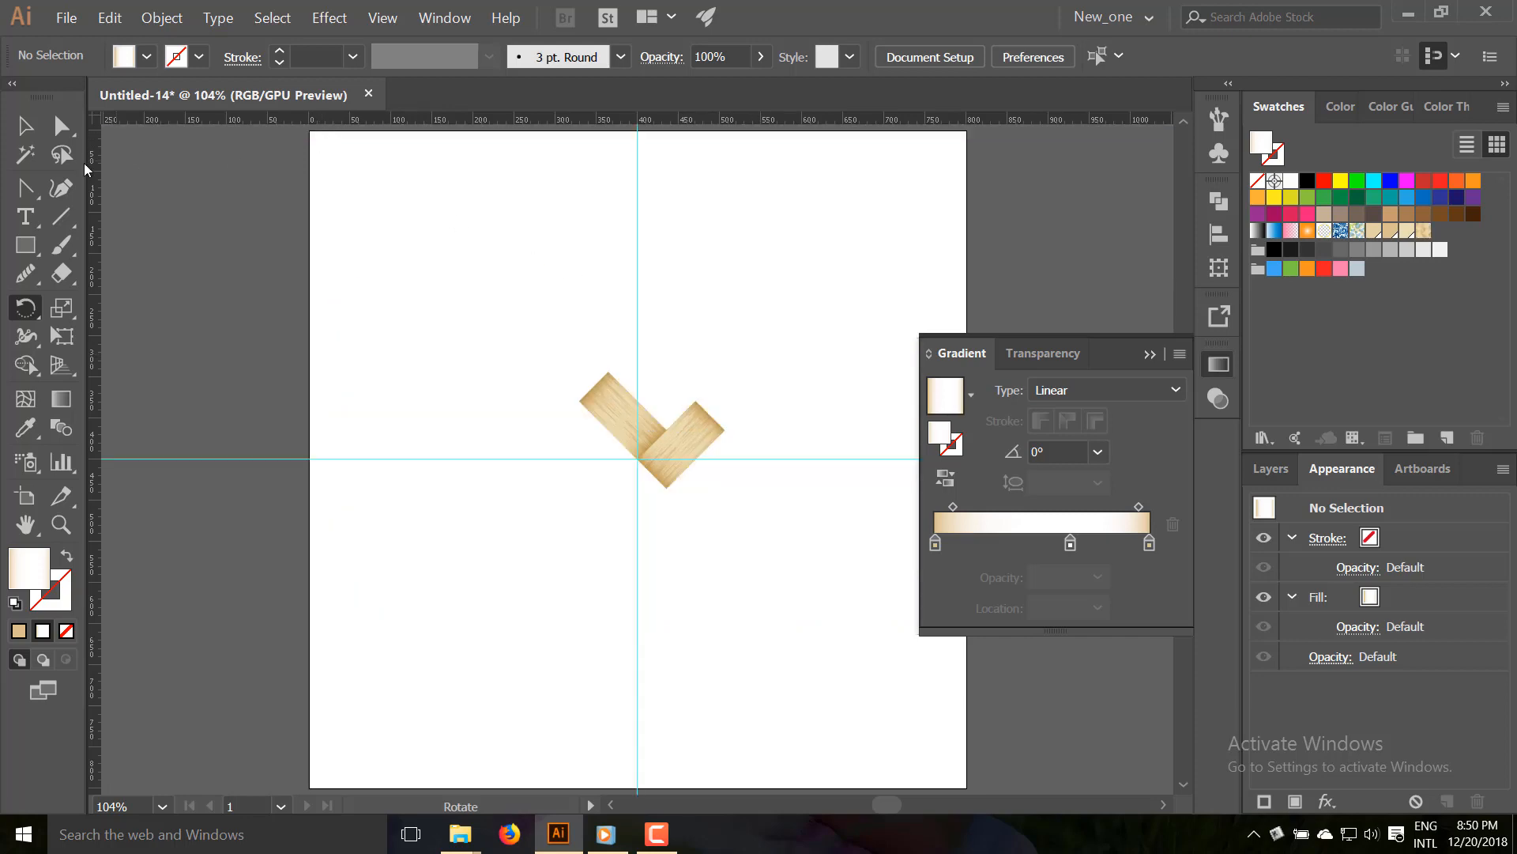
# Draw an 800 × 800 px rectangle from the artboard's upper-left corner and fill it with the weaving_pattern swatch.
pyautogui.click(28, 246)
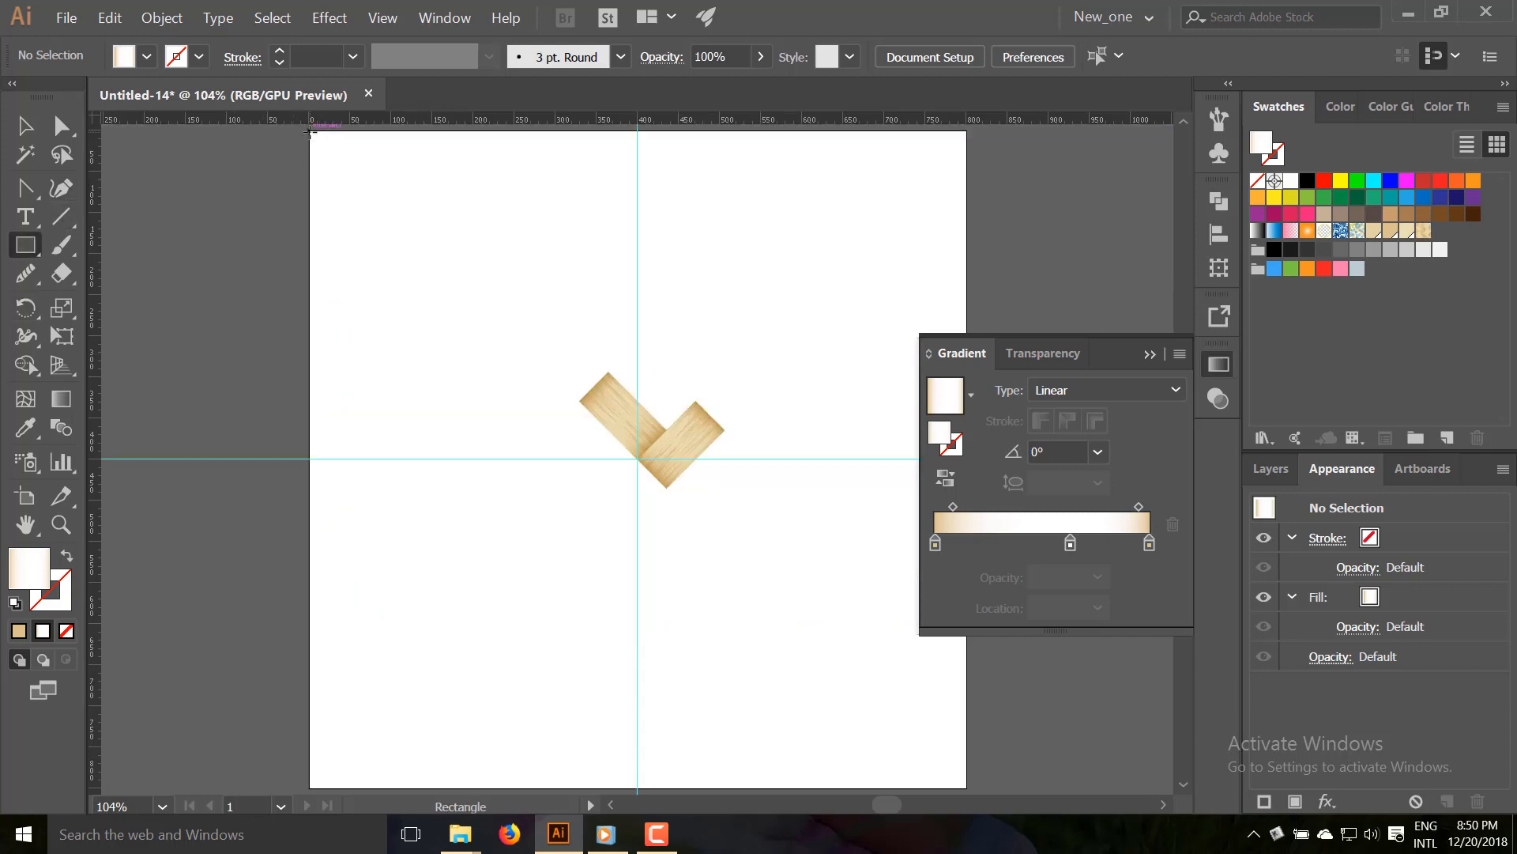
pyautogui.click(318, 162)
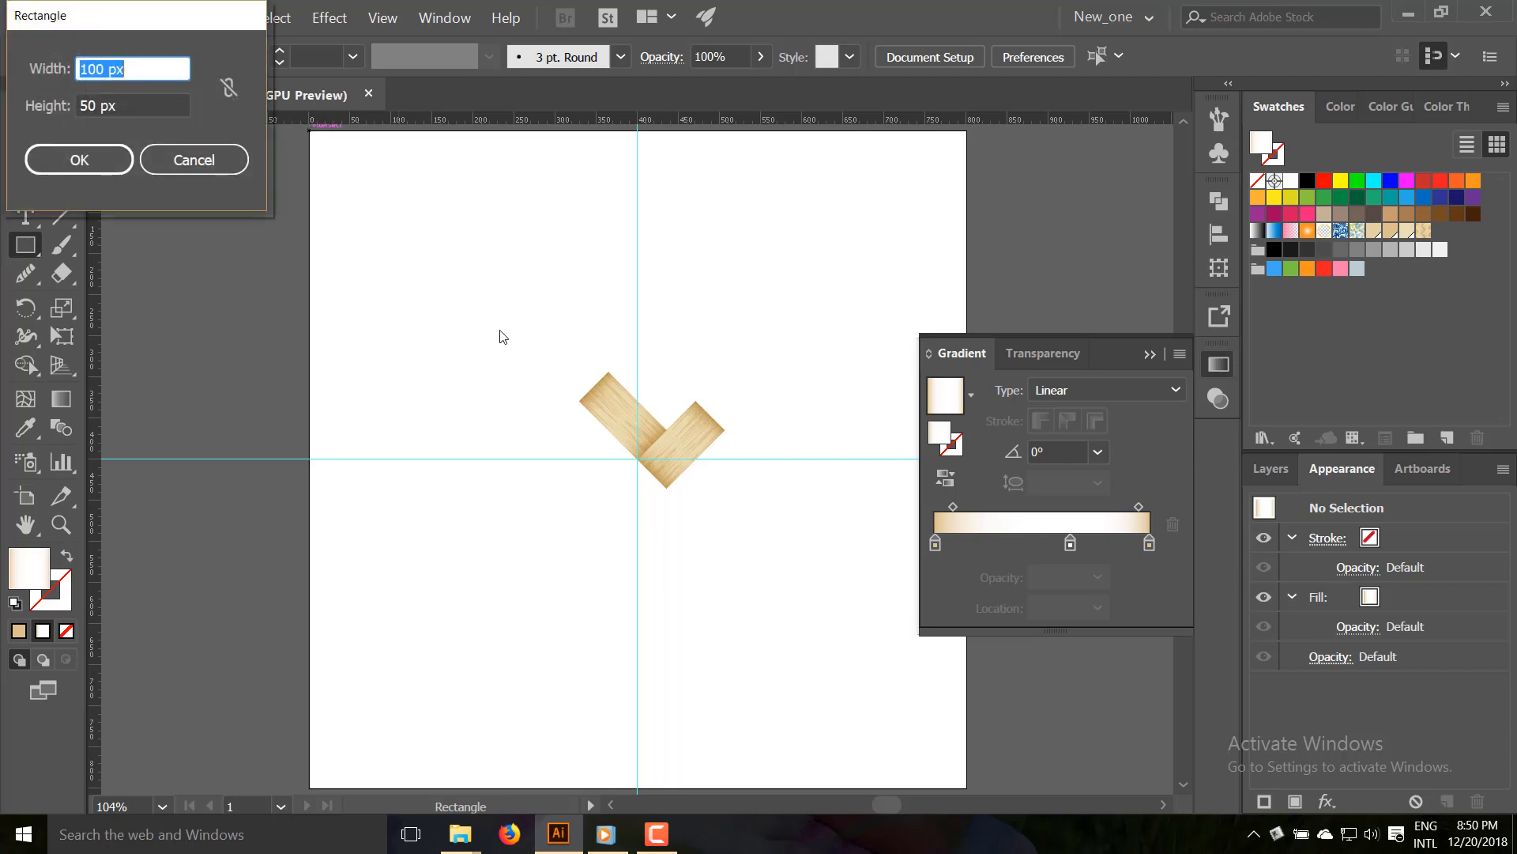
pyautogui.write('800')
pyautogui.press('Tab')
pyautogui.write('800')
pyautogui.press('Tab')
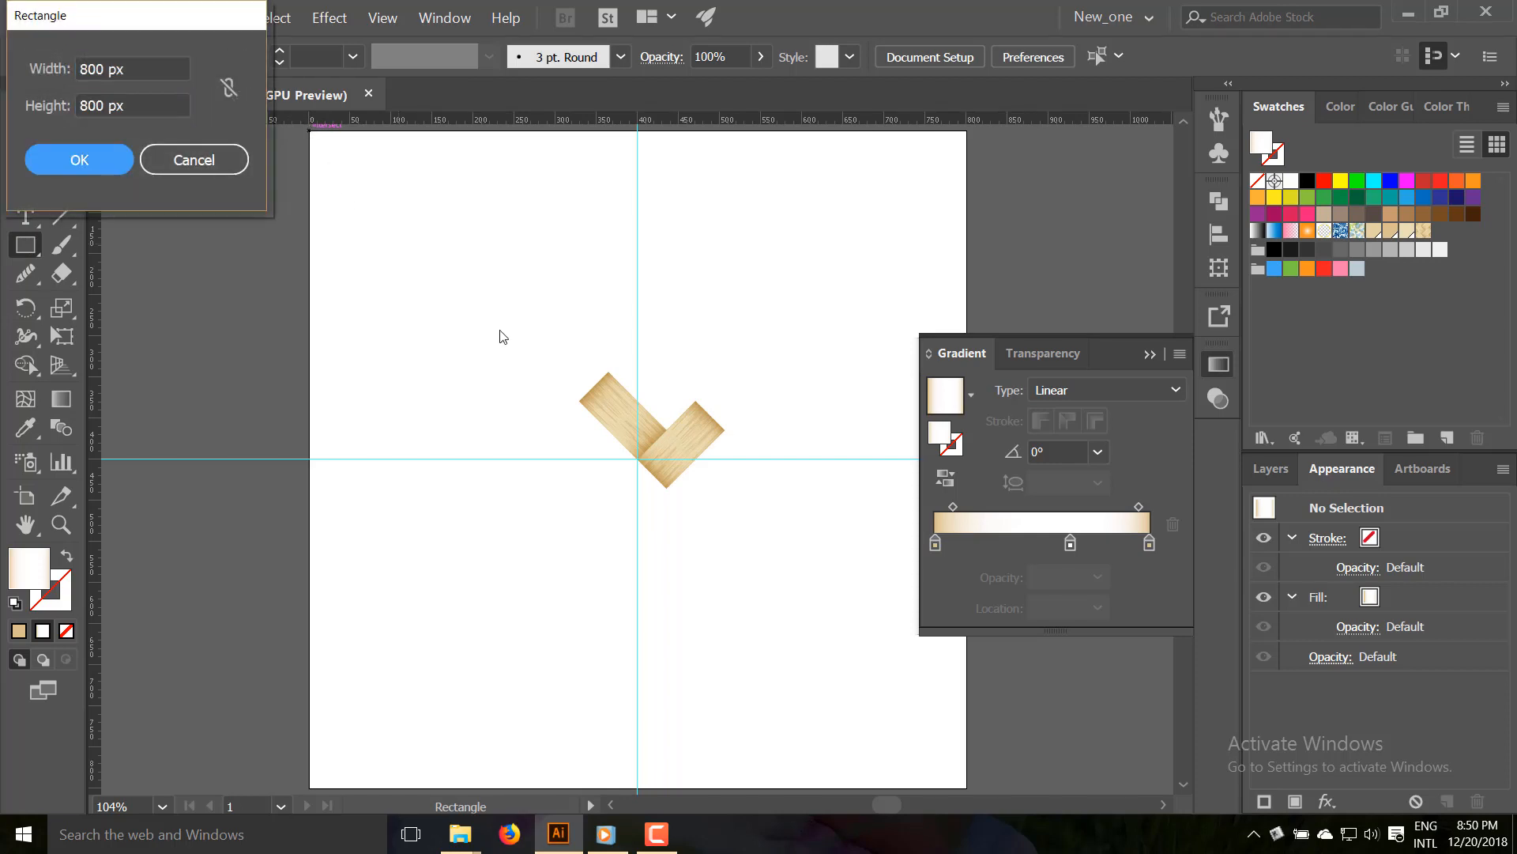
pyautogui.click(79, 160)
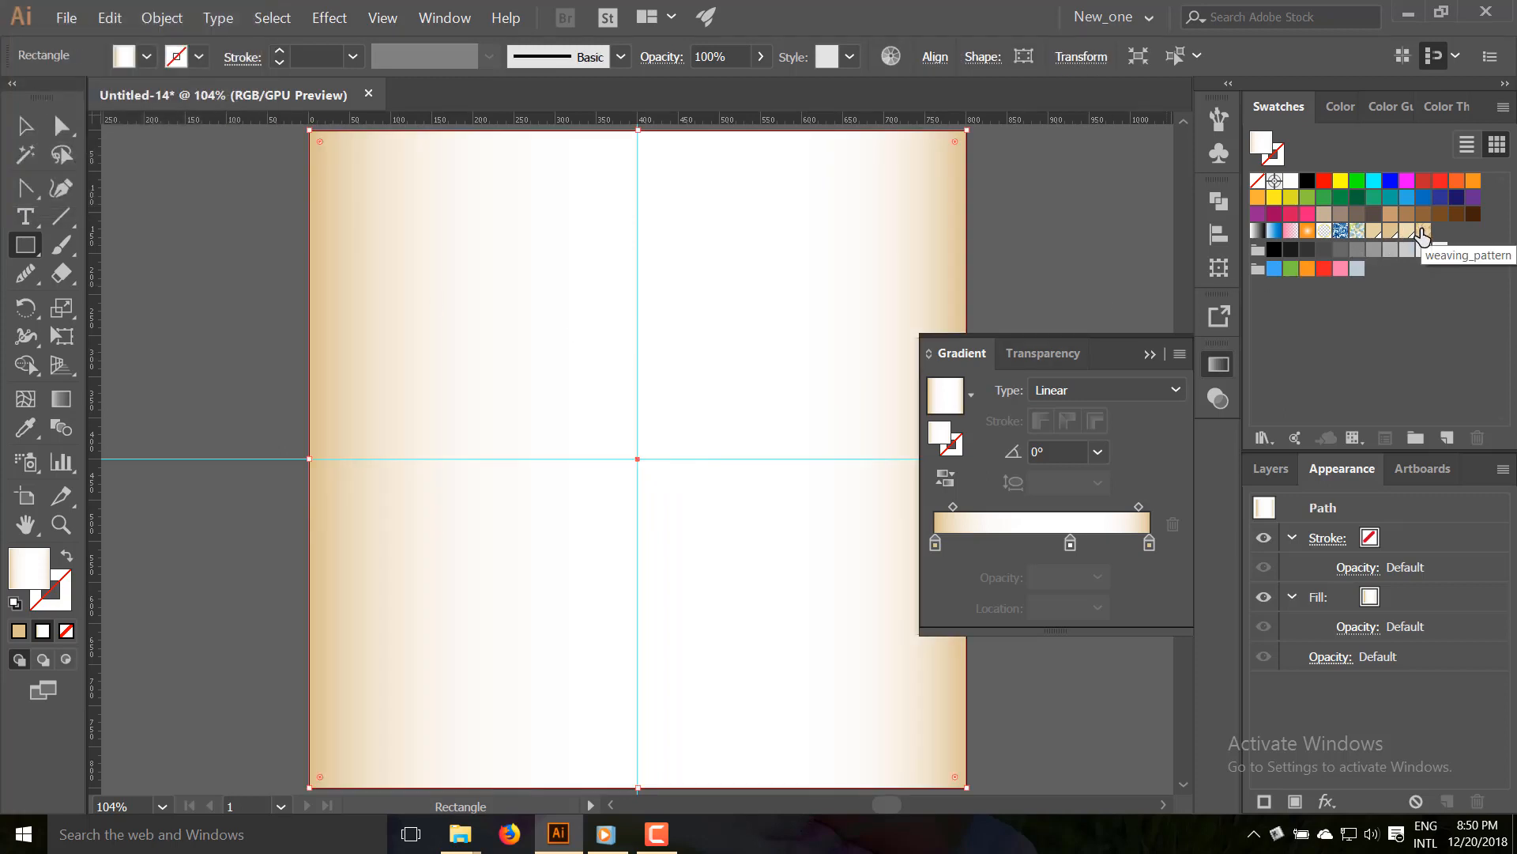
pyautogui.click(1422, 230)
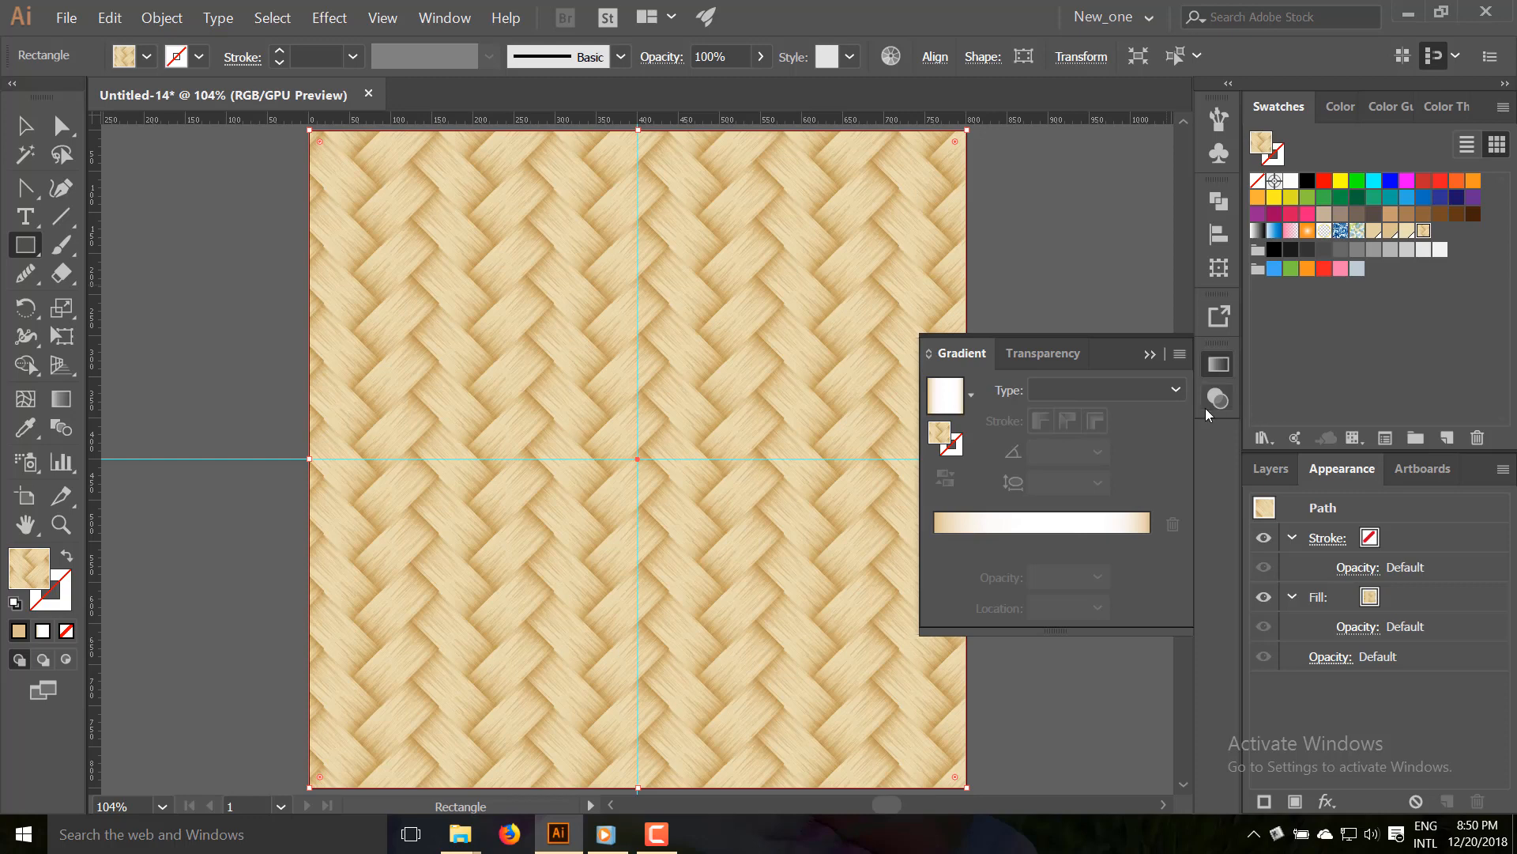
pyautogui.click(1150, 354)
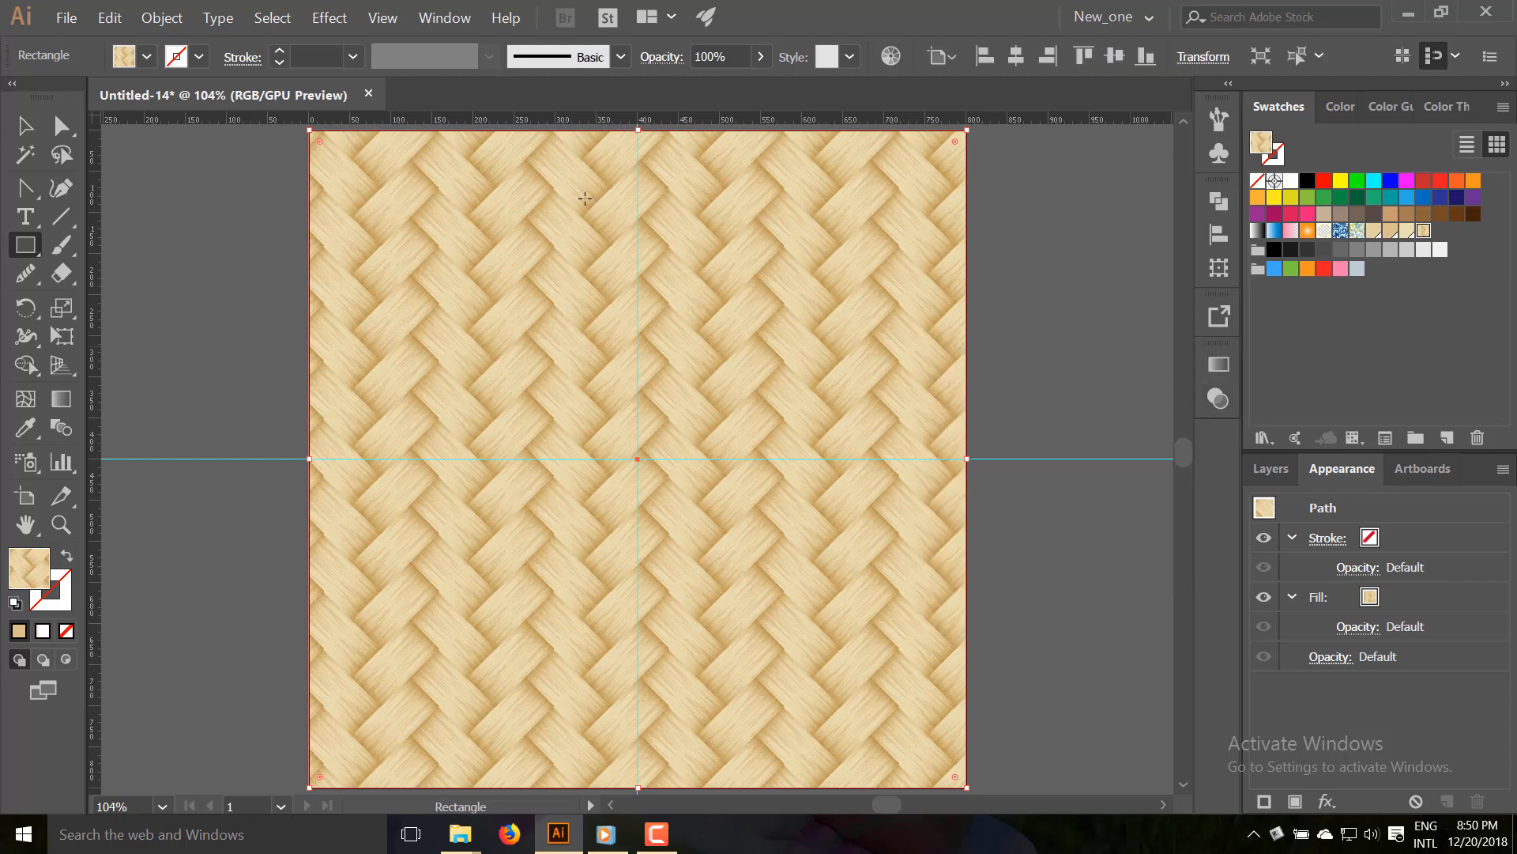
# Apply a Transform effect to the rectangle at 50% horizontal and vertical scale, transforming patterns but not objects, with the preview on.
pyautogui.click(329, 19)
pyautogui.moveTo(384, 205)
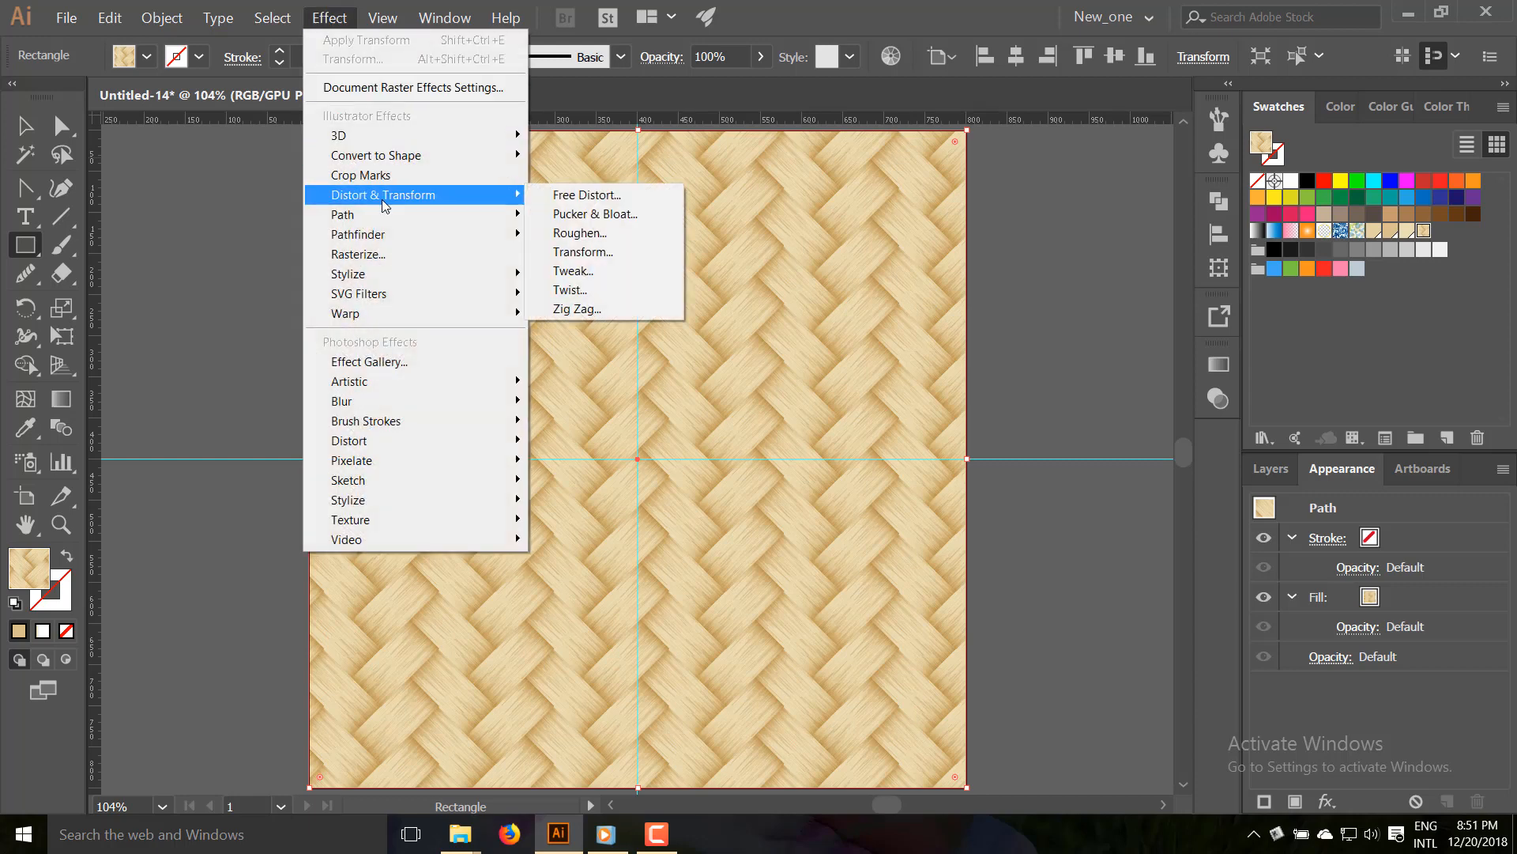
pyautogui.click(632, 252)
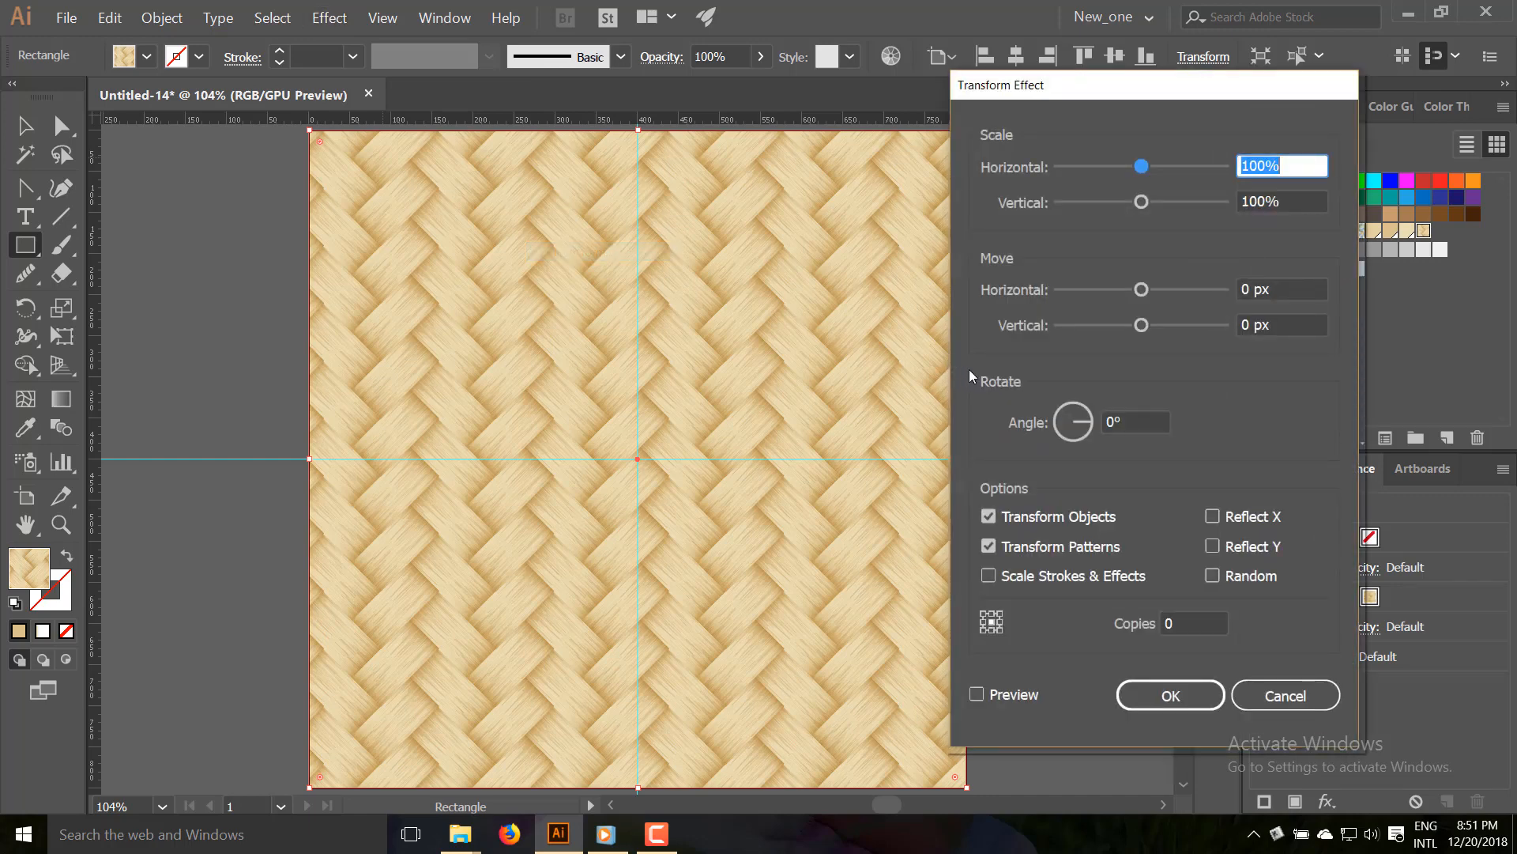
pyautogui.write('50')
pyautogui.press('Tab')
pyautogui.write('50')
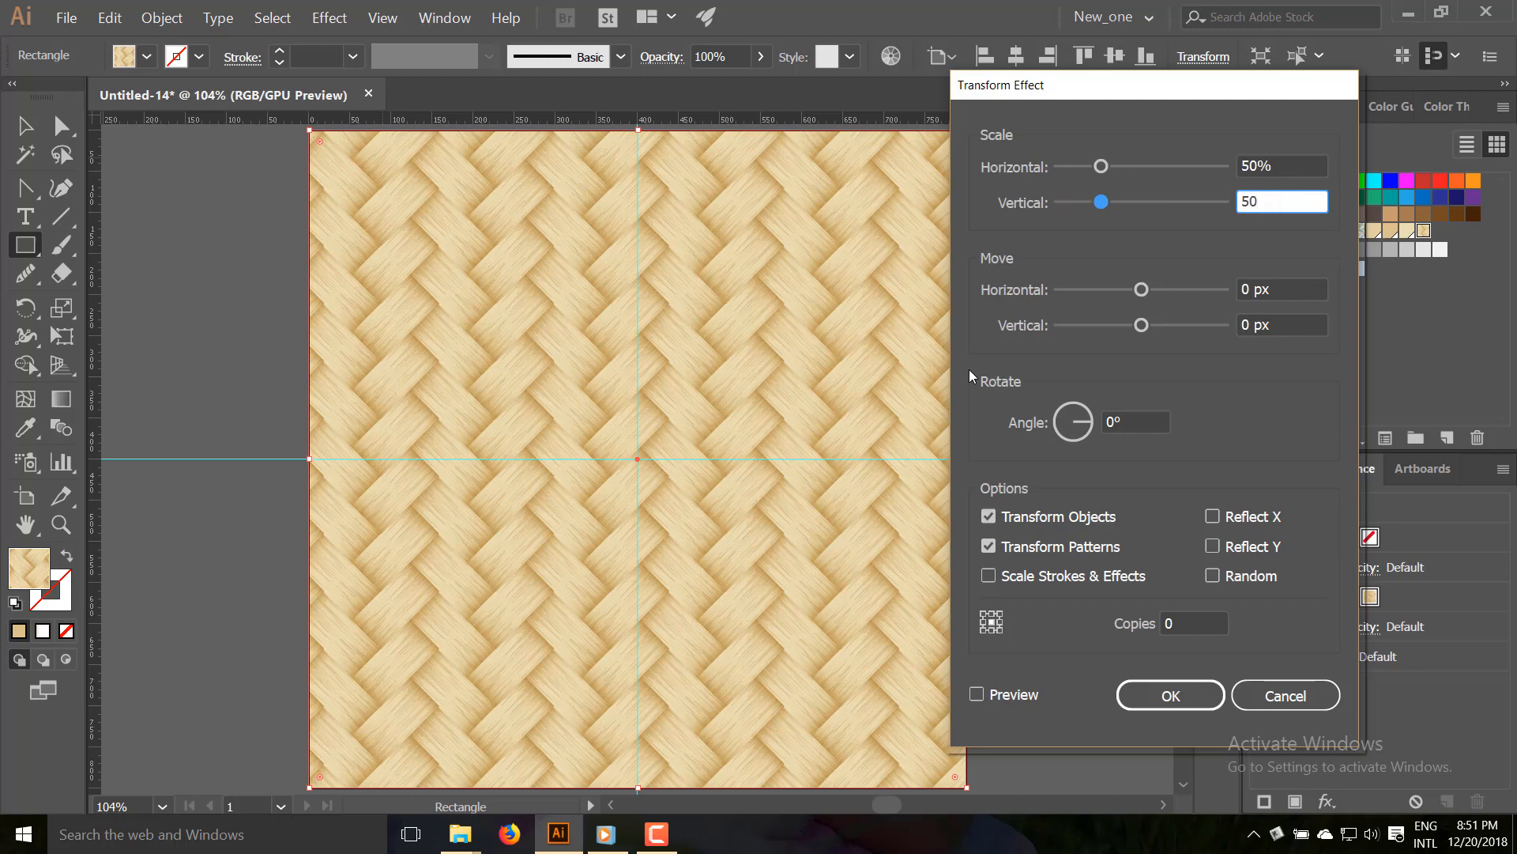
pyautogui.press('Tab')
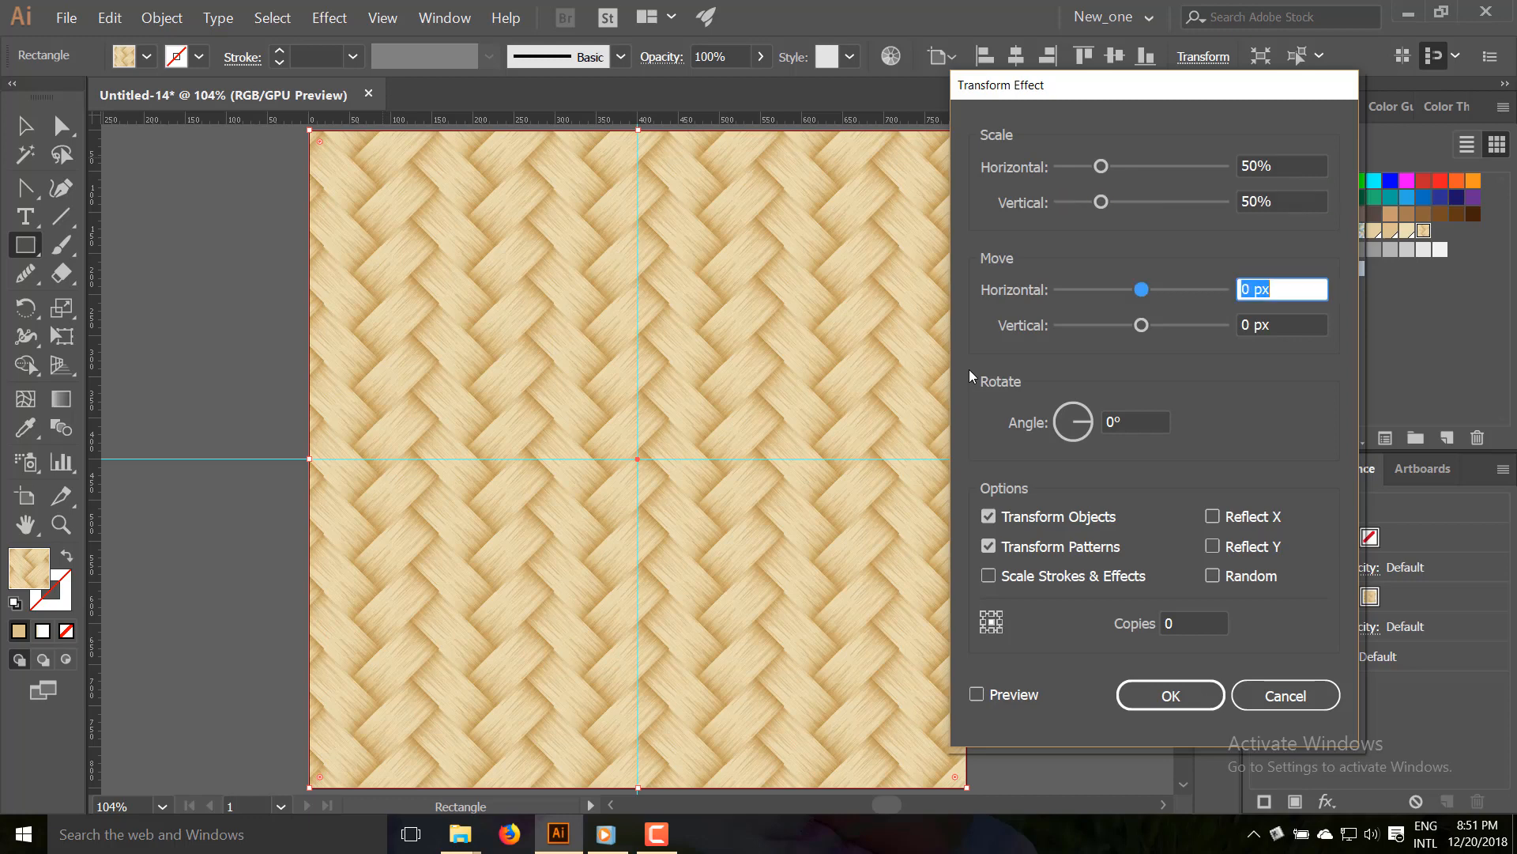
pyautogui.click(1002, 698)
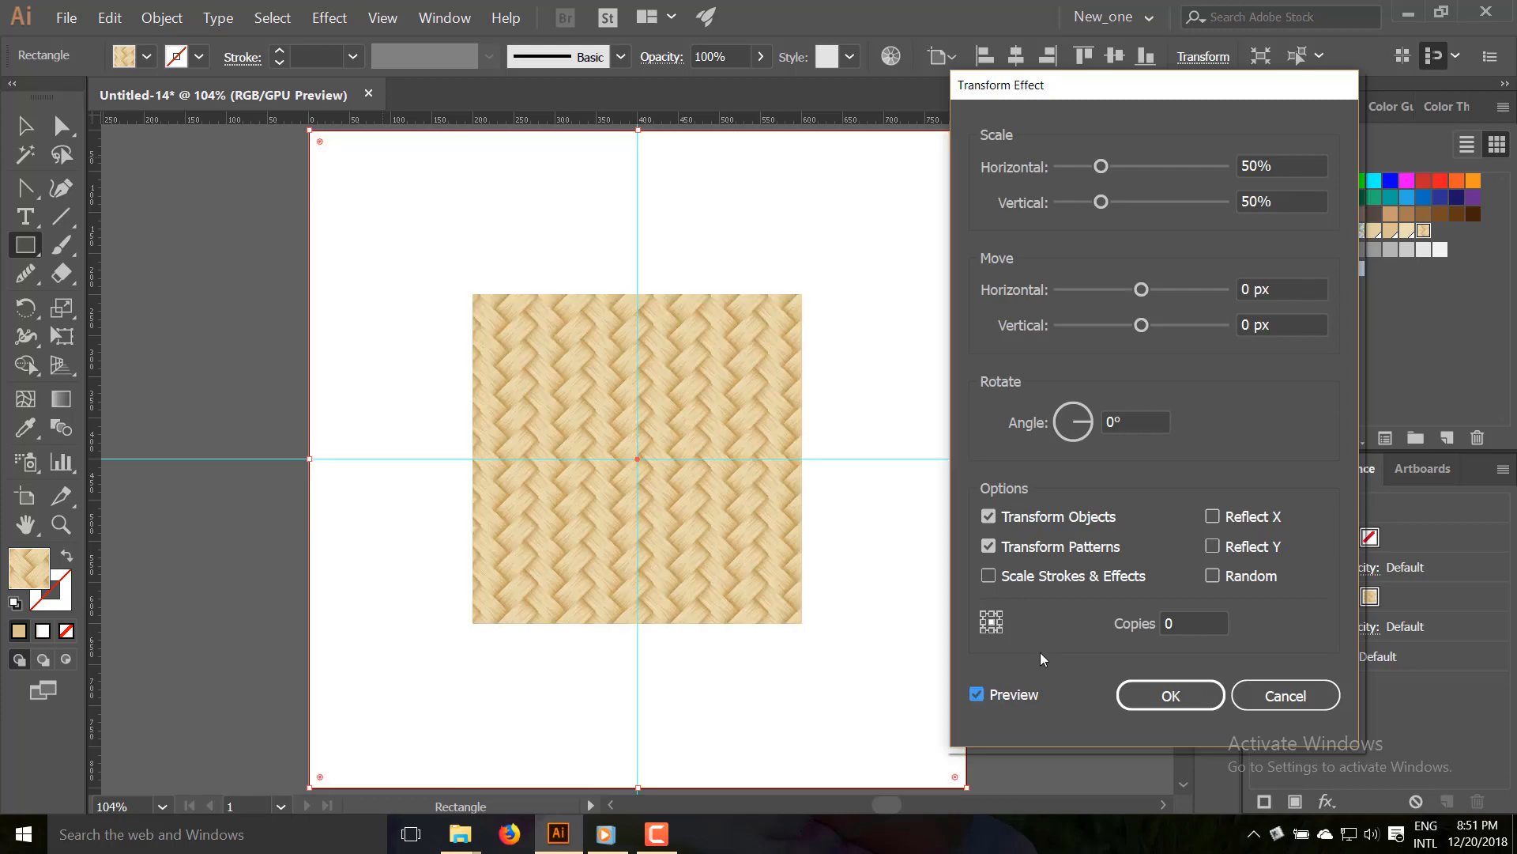
pyautogui.click(1028, 526)
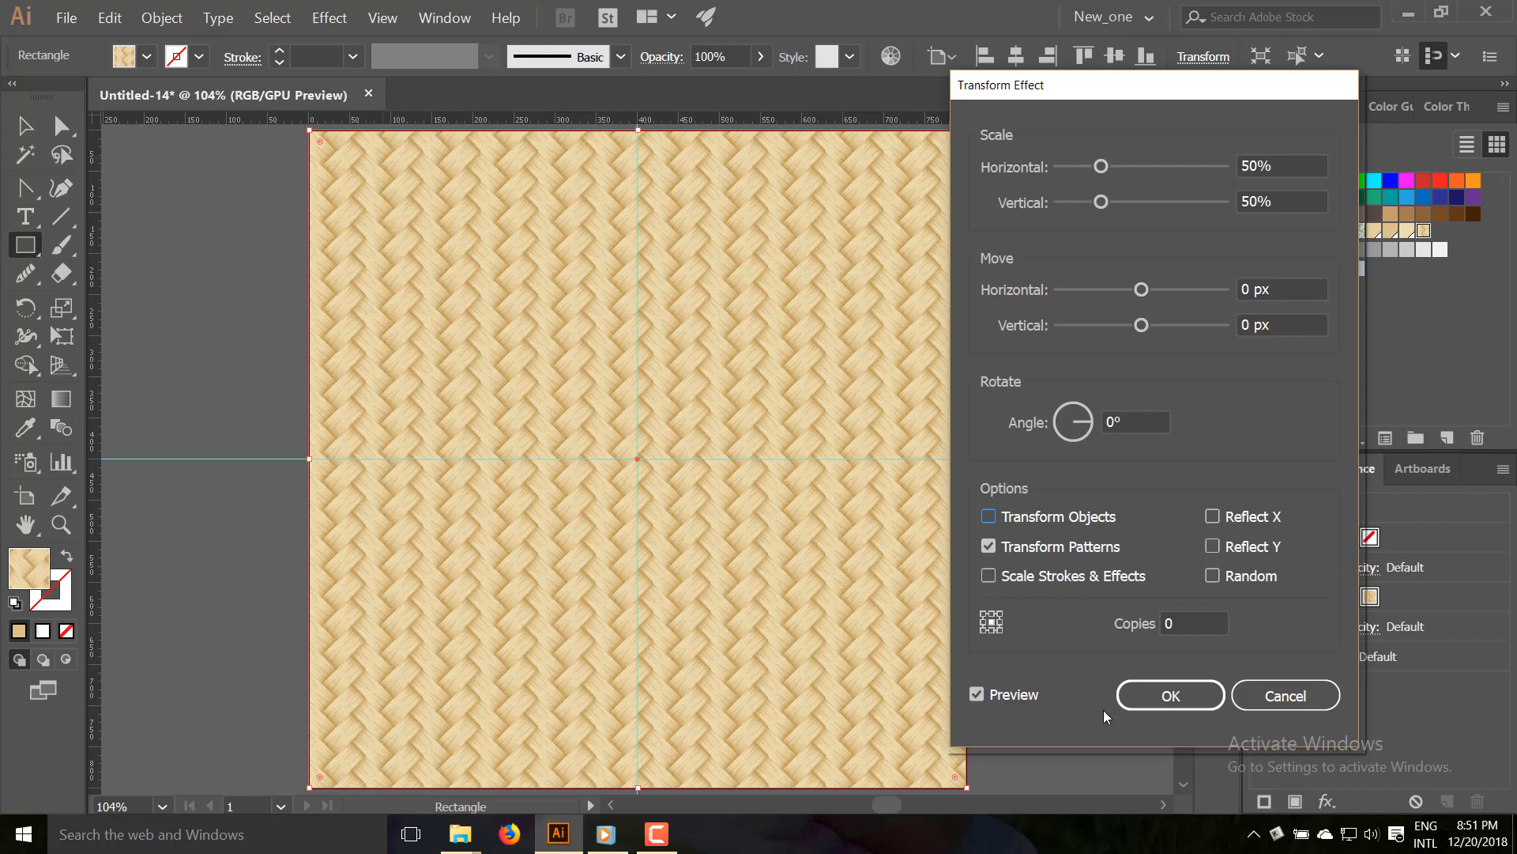
pyautogui.click(1160, 694)
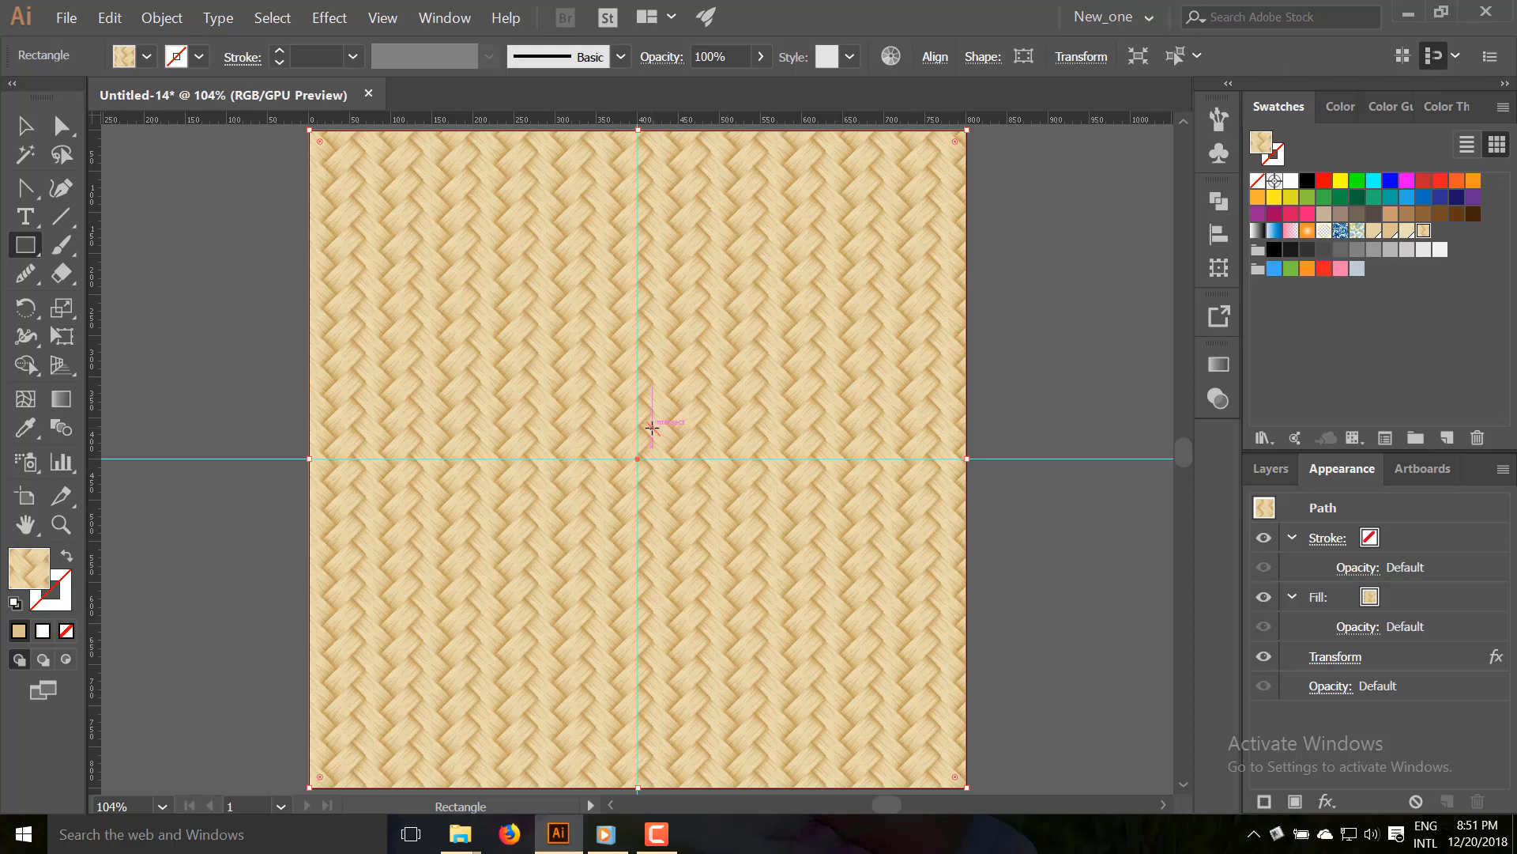
# View the woven artwork in full-screen mode with the artboard fitted to the window.
pyautogui.press('f')
pyautogui.press('f')
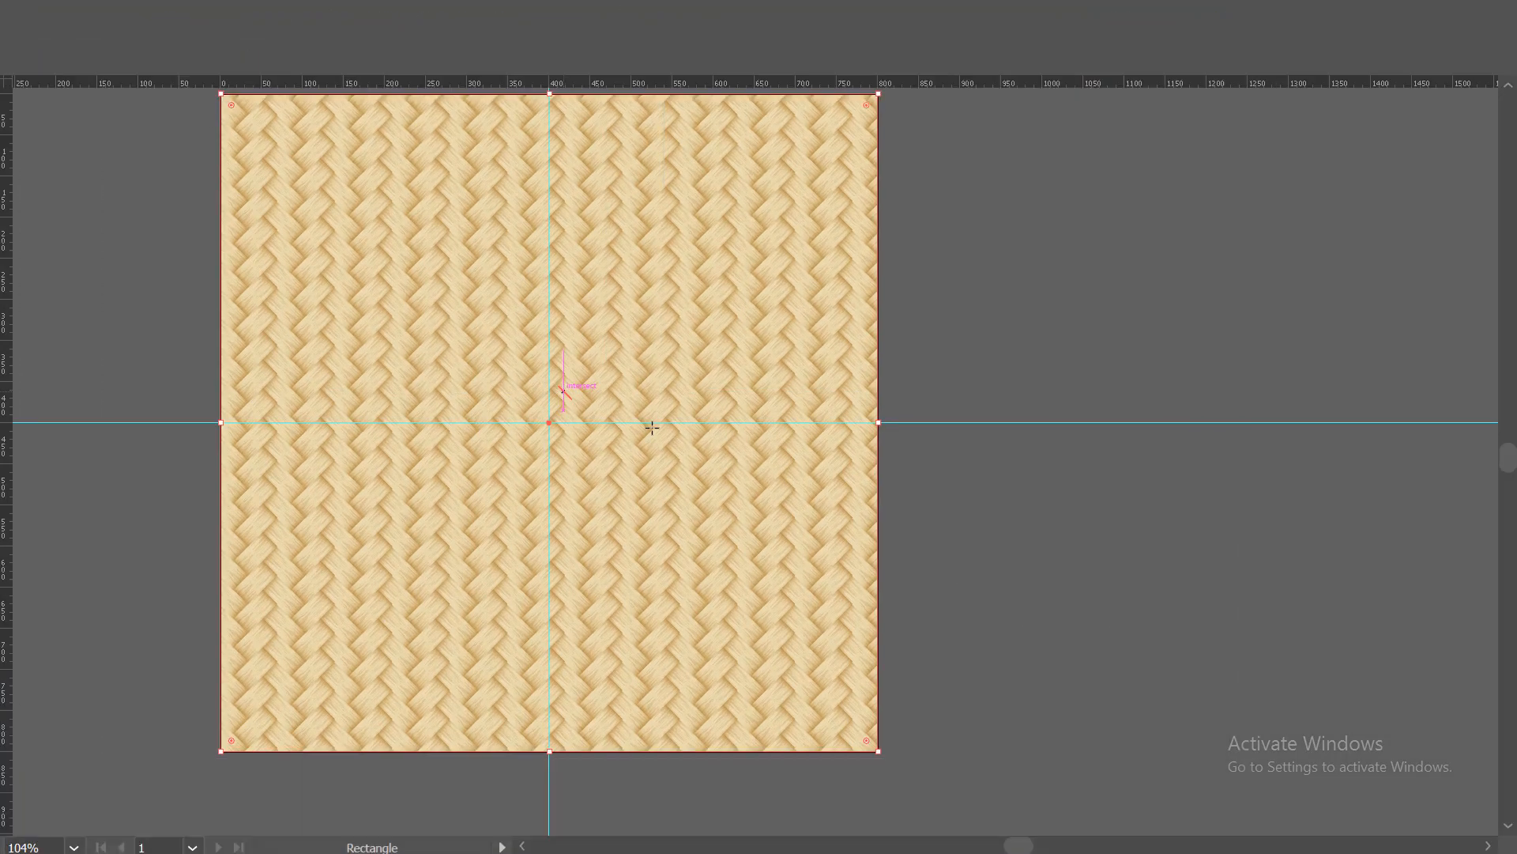
pyautogui.press('v')
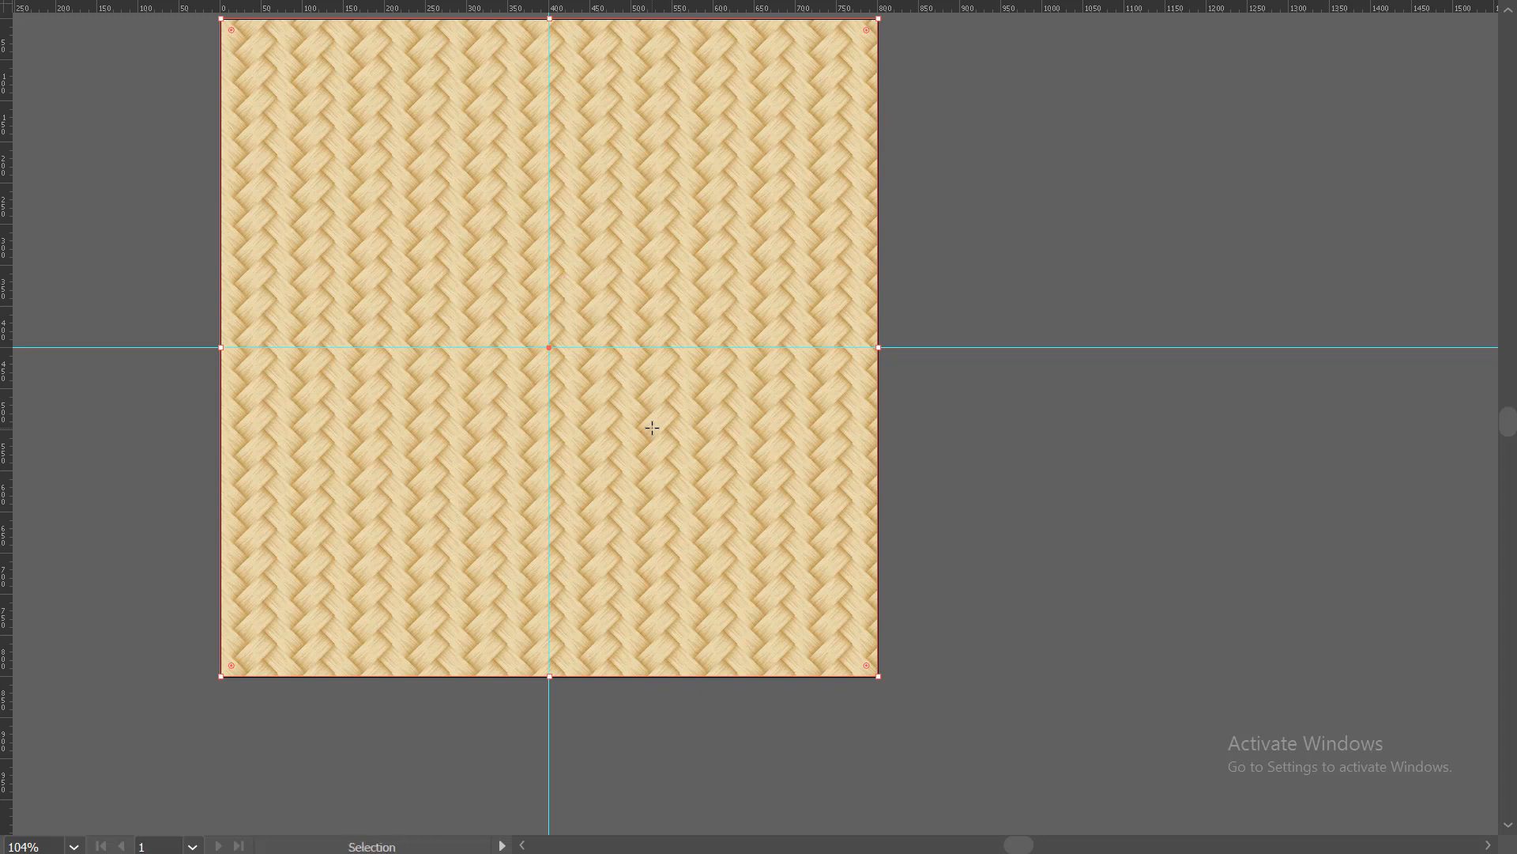
pyautogui.hotkey('ctrl', '0')
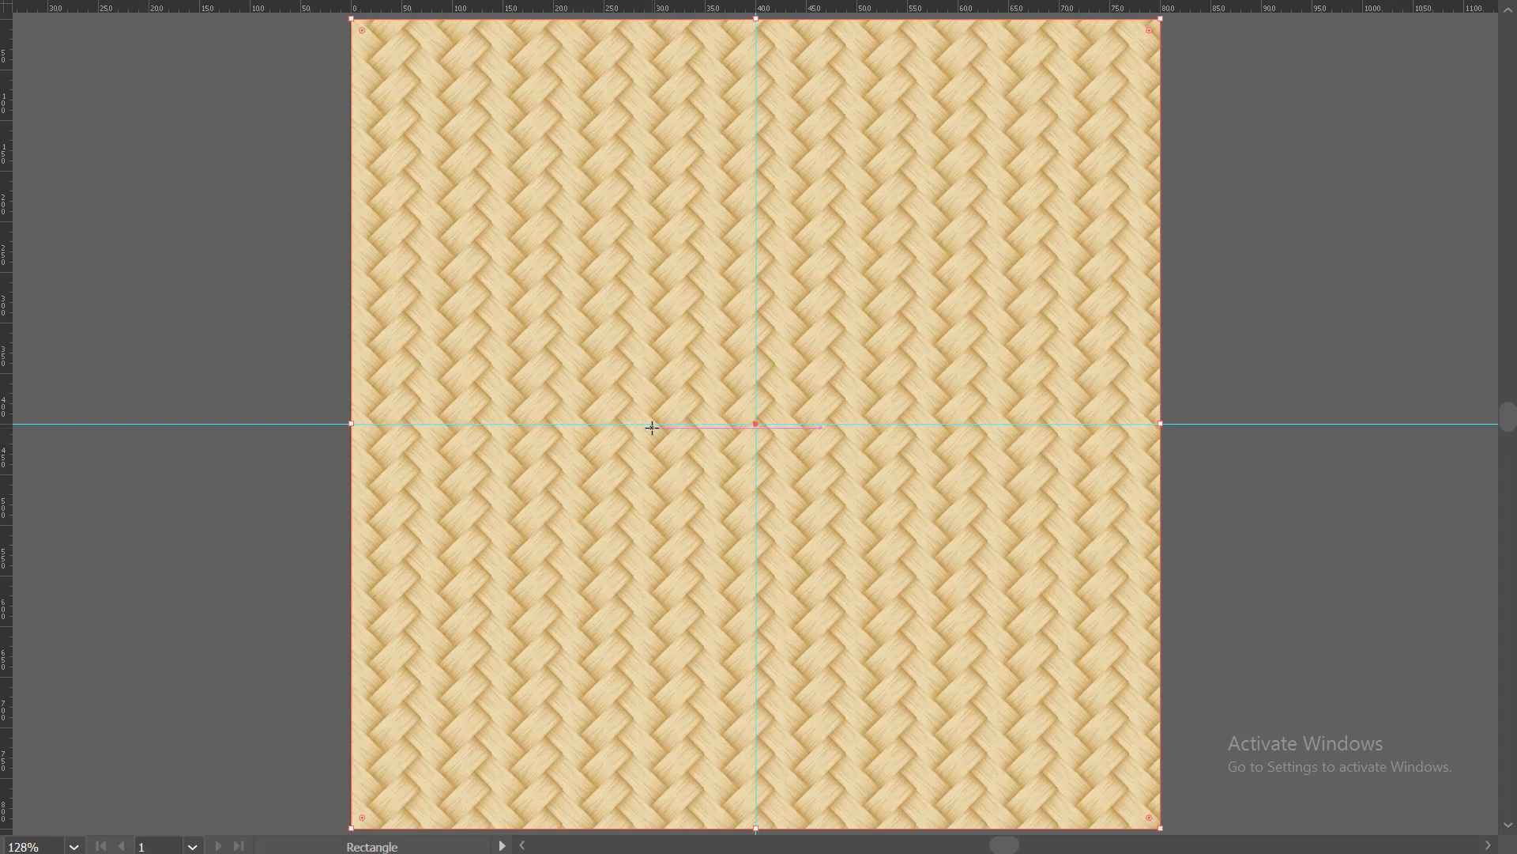